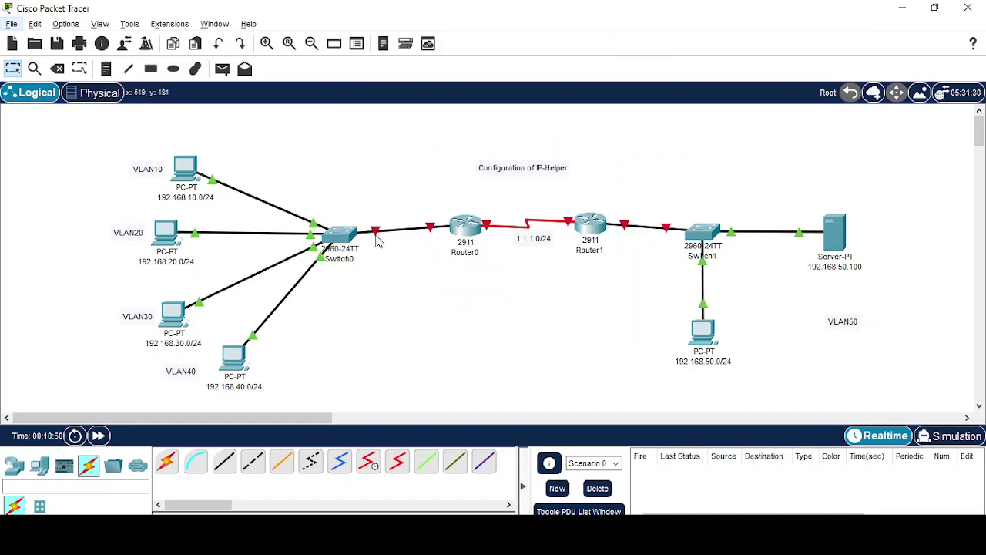
- Open the command-line interface of Switch0 and place its window beside the VLAN PCs in the topology
mouse_move(457, 234)
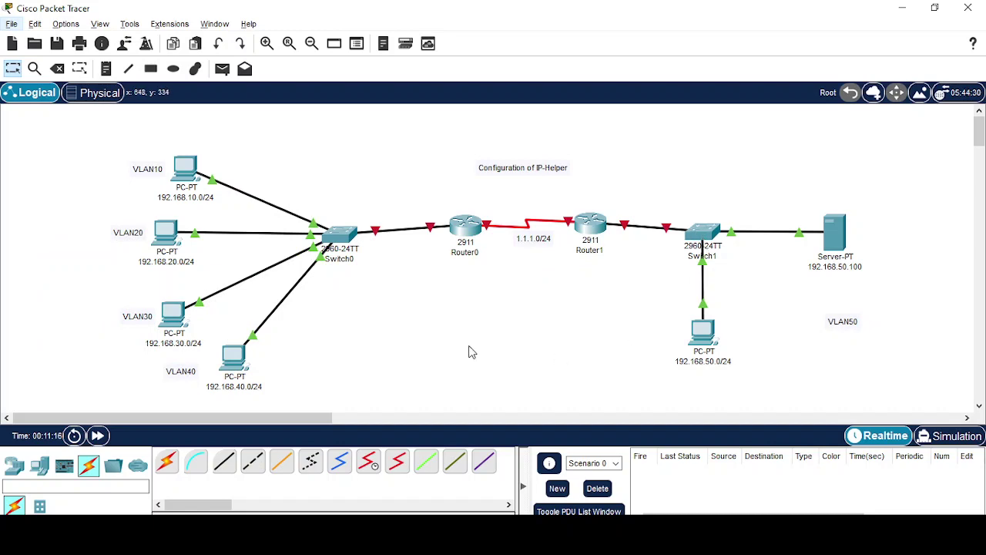
left_click(346, 239)
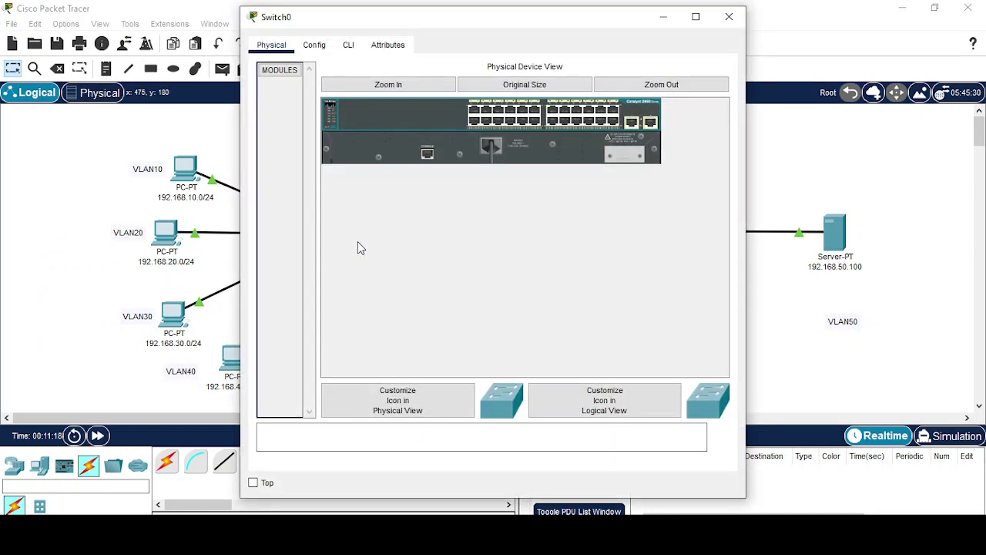
left_click(350, 46)
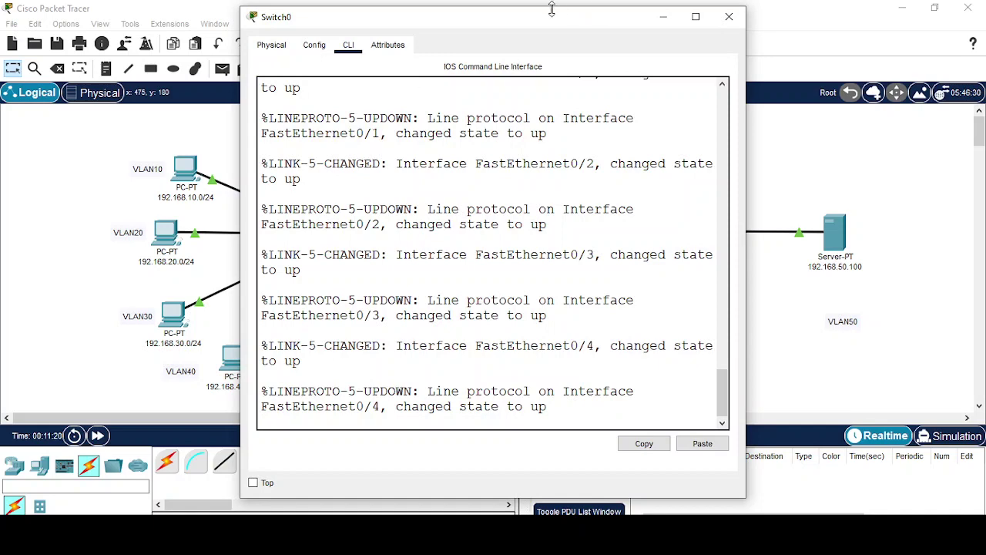
left_click_drag(508, 26, 651, 25)
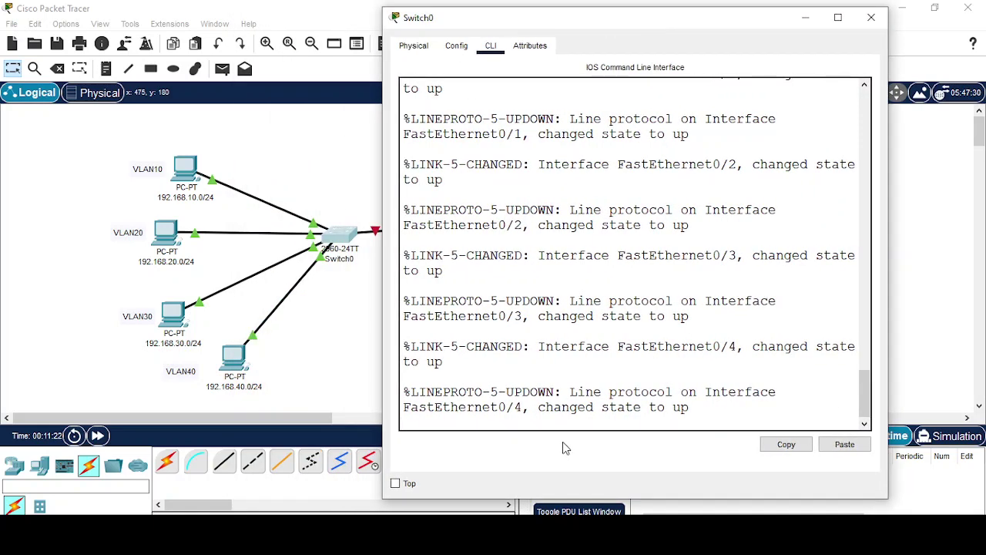
key("Return")
key("Return")
key("Return")
key("Return")
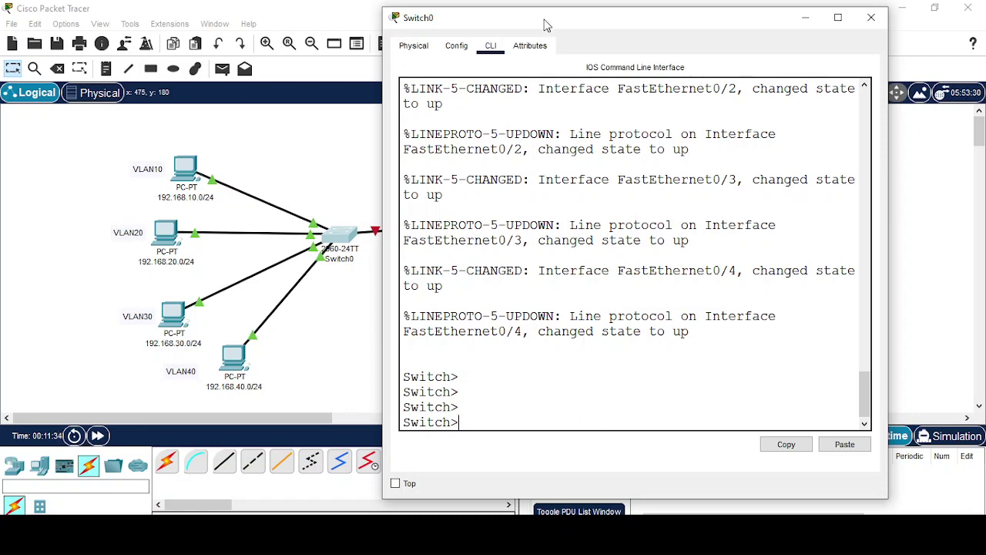
left_click_drag(548, 20, 680, 64)
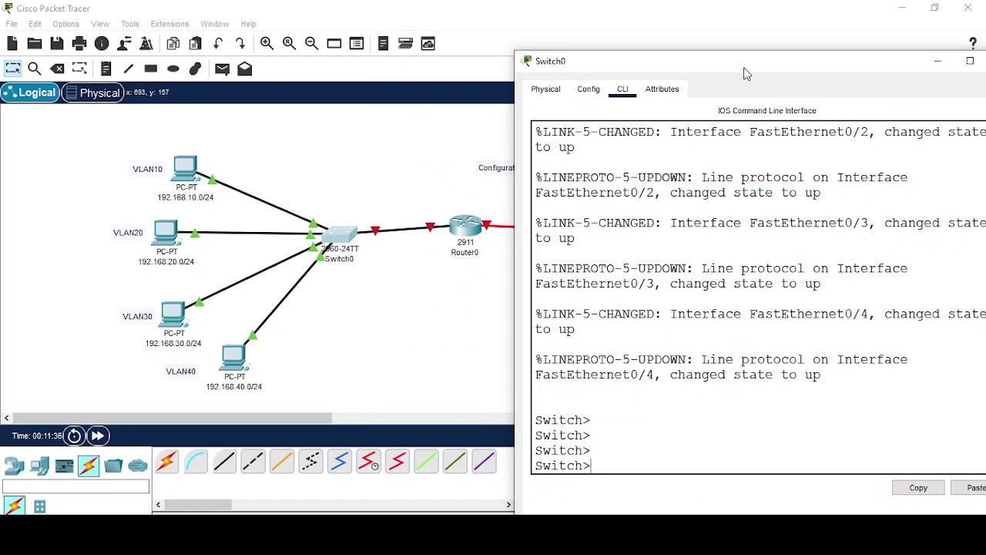
left_click_drag(743, 66, 584, 47)
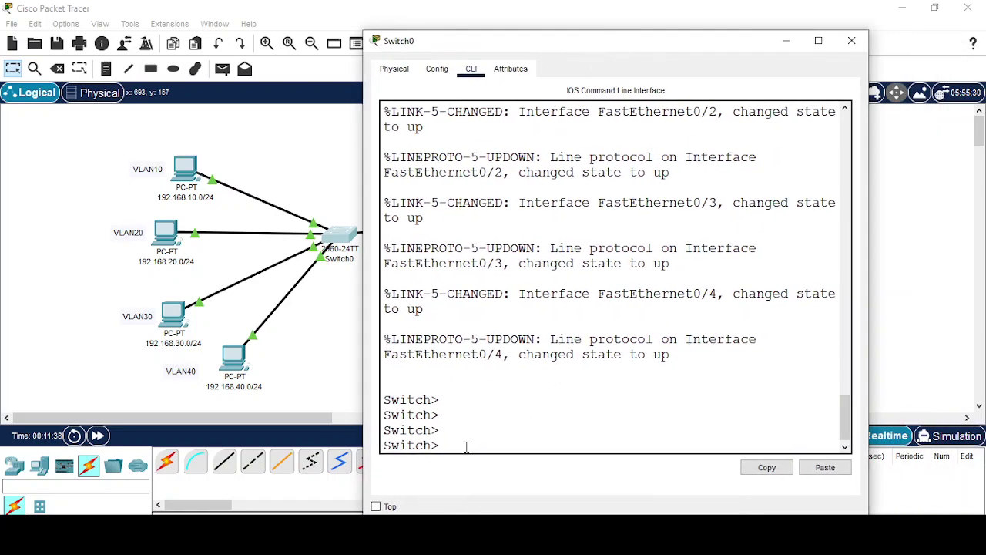
- Enter privileged mode on Switch0 and start global configuration from the terminal
type("en")
key("Return")
key("Return")
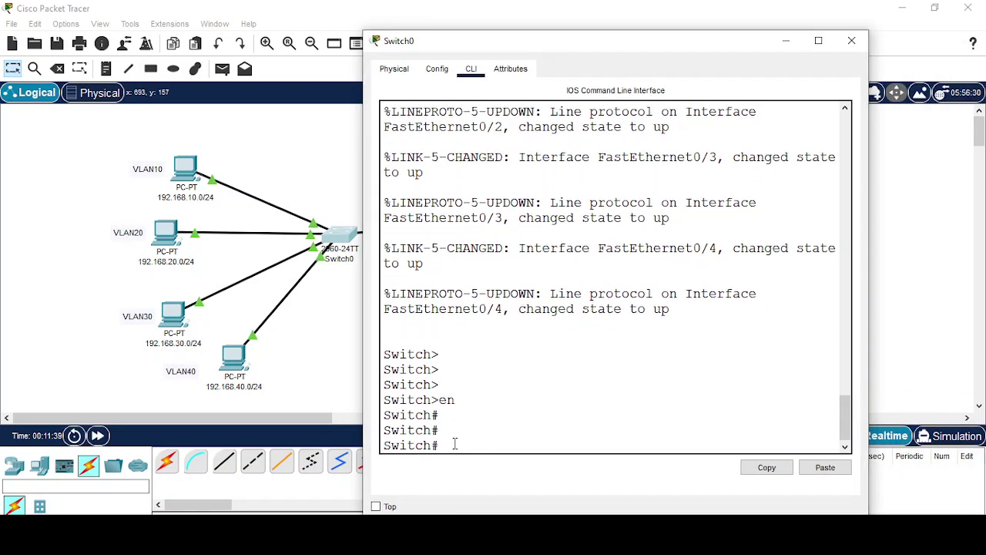
type("config t")
key("Return")
key("Return")
key("Return")
key("Return")
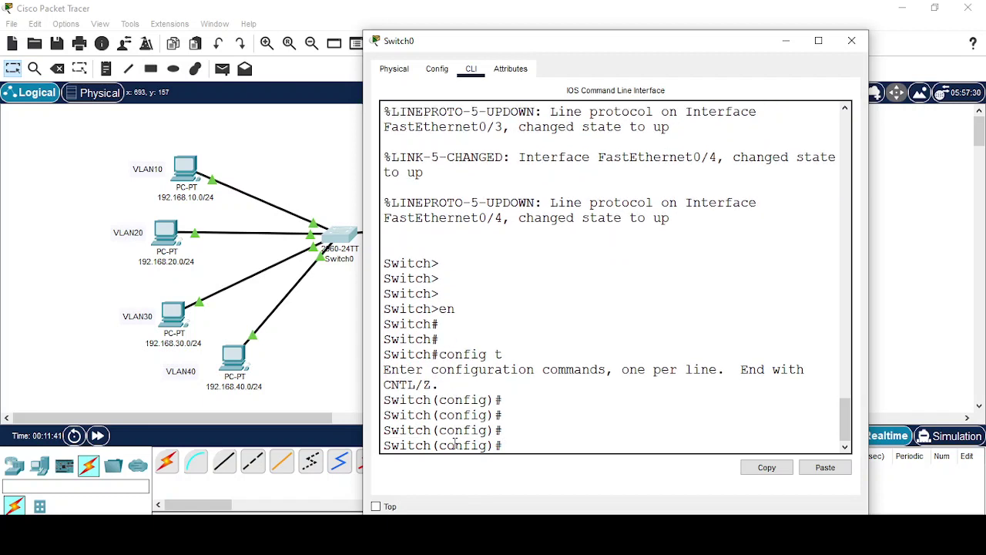
- Set the switch's hostname to SW-1
type("ho")
key("Tab")
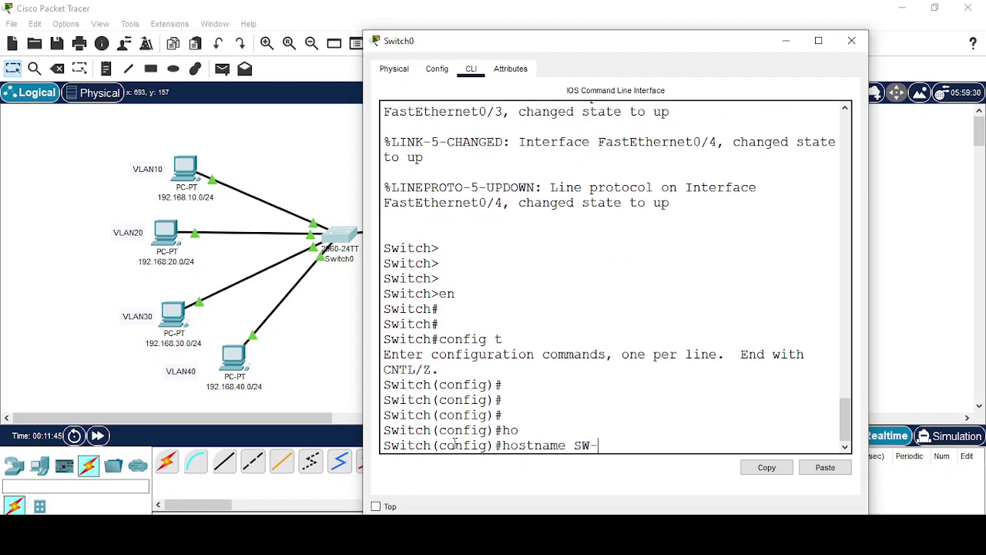
type("SW-1")
key("Return")
key("Return")
key("Return")
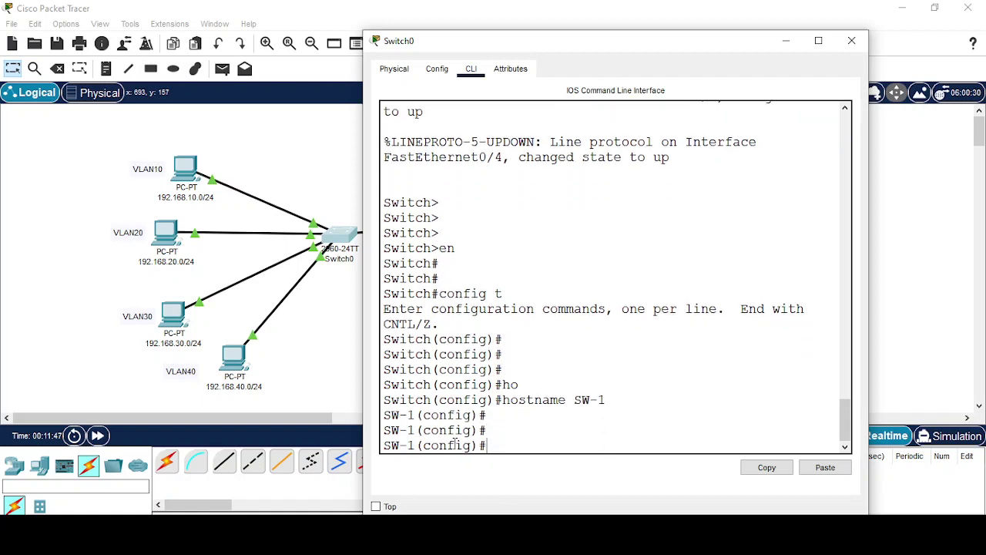
- Create VLANs 10, 20, 30 and 40 on SW-1 and return to global configuration mode
type("vlan 10")
key("Return")
type("vlan ")
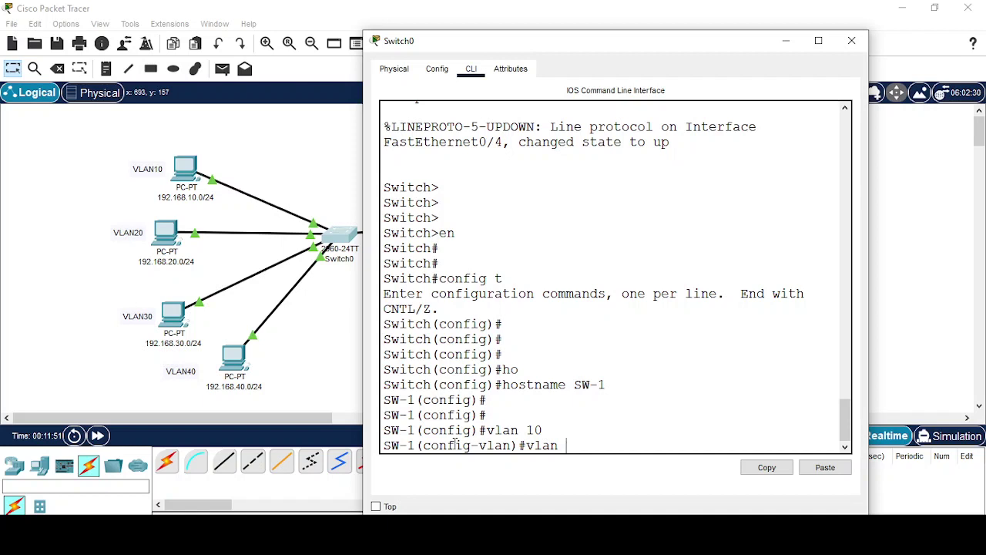
type("20")
key("Return")
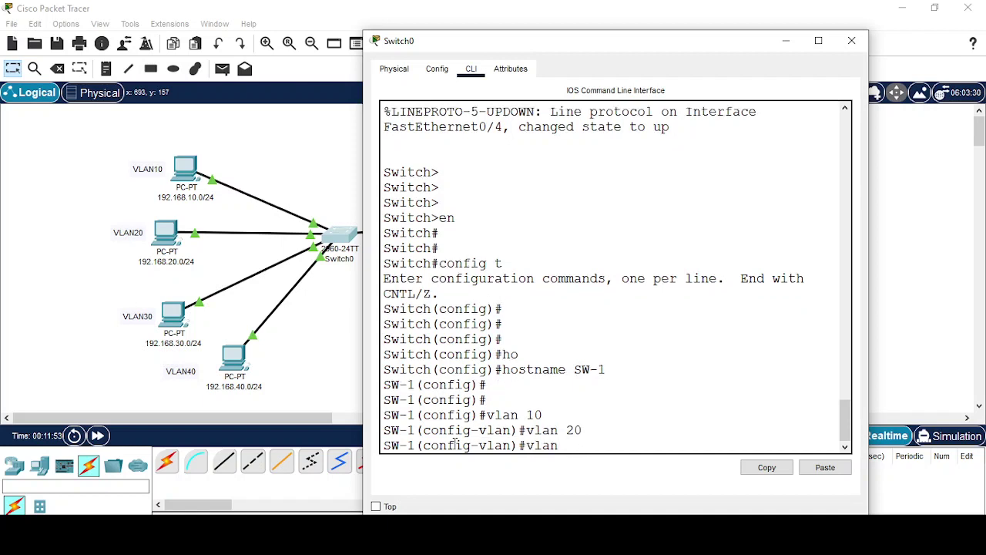
key("Return")
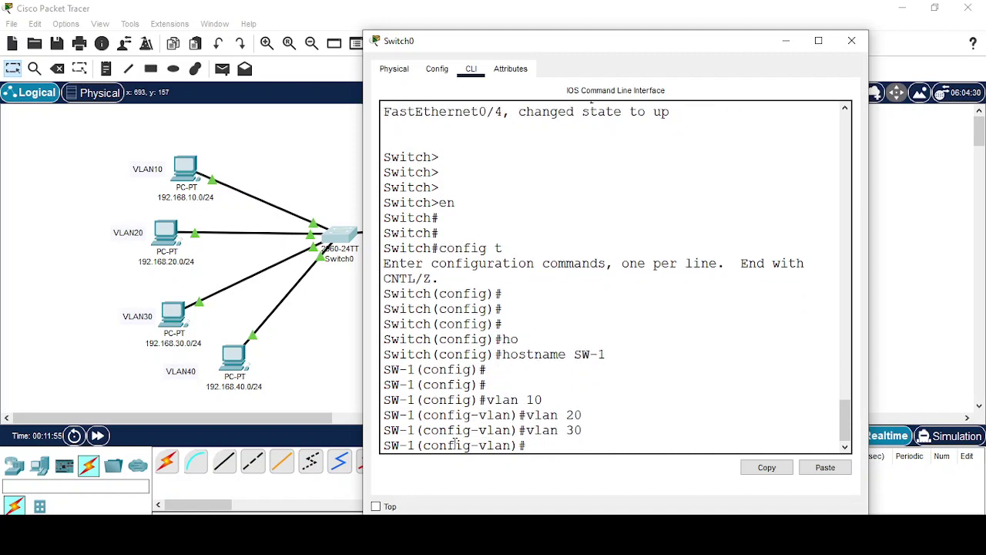
type("vla")
type("n 40")
key("Return")
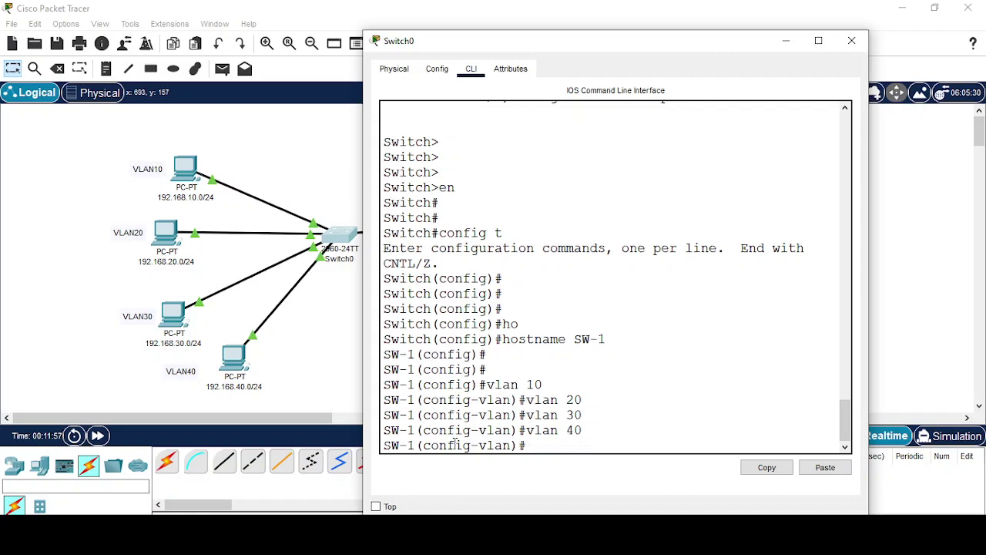
key("Return")
key("Return")
type("exit")
key("Return")
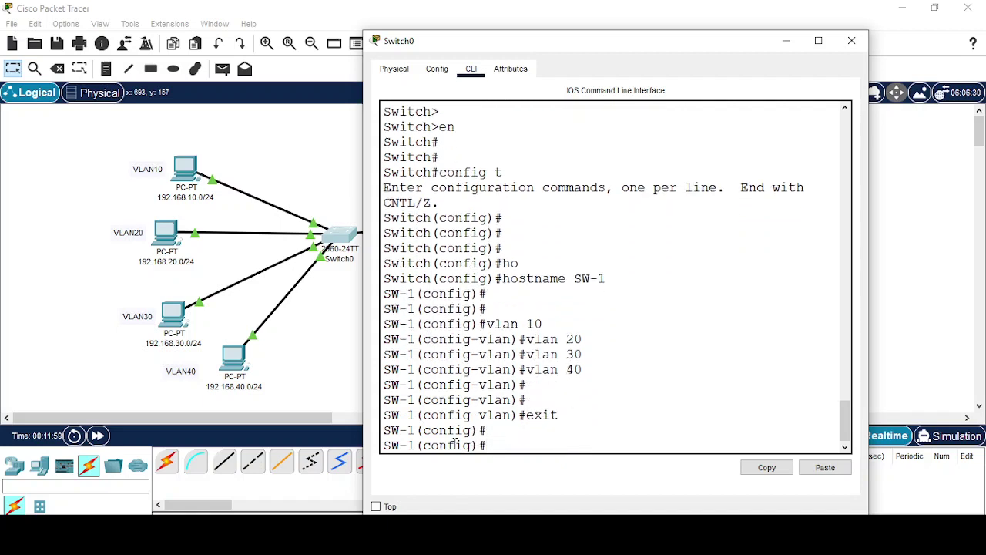
key("Return")
key("Return")
- Configure interface FastEthernet 0/1 of SW-1 with switchport mode access
type("inter")
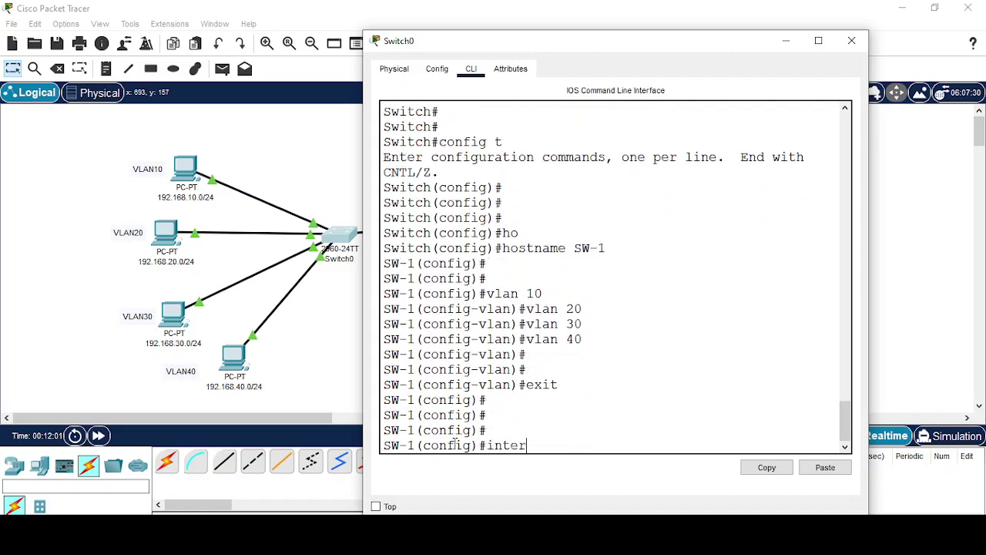
key("Tab")
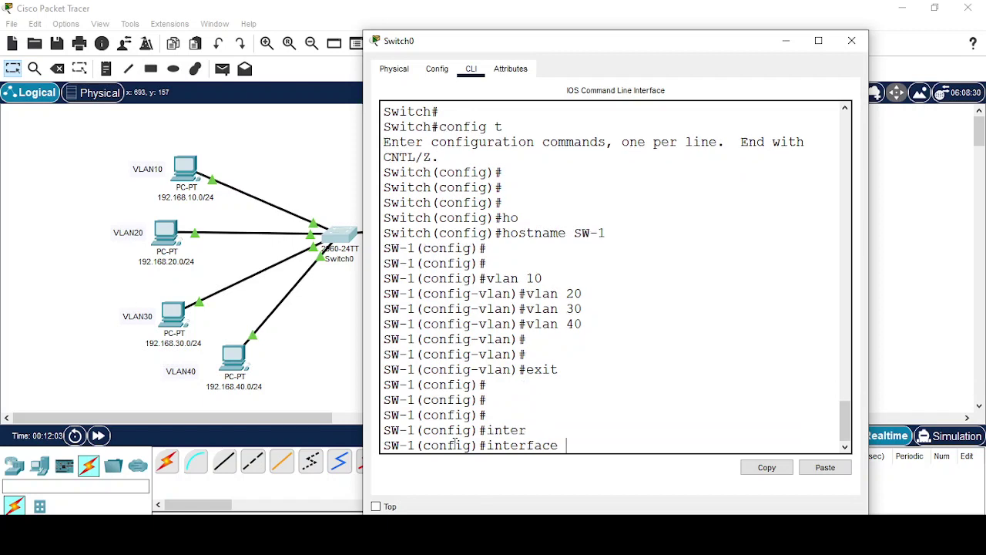
type("f")
key("Tab")
type("0/1")
key("Return")
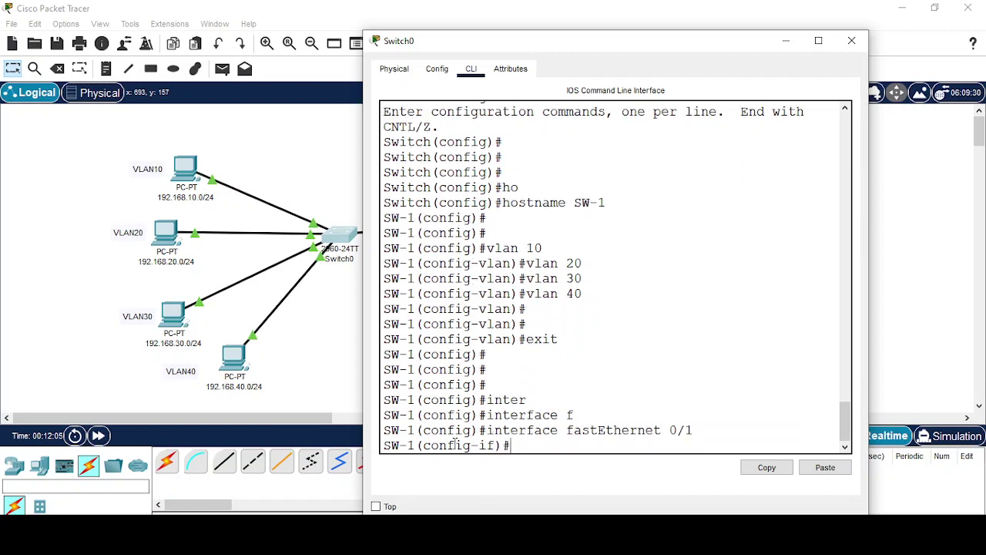
type("s")
key("Tab")
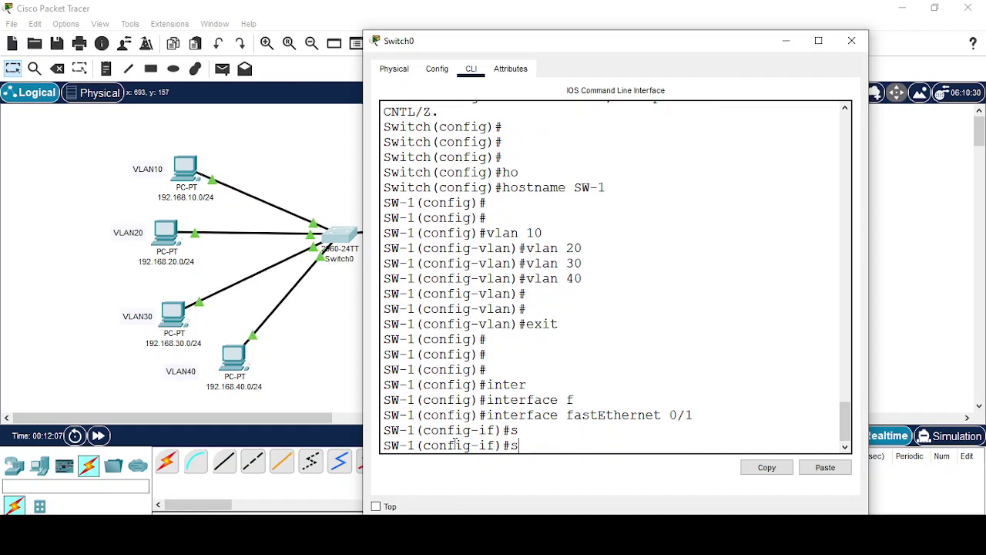
type("w")
key("Tab")
type("mo")
key("Tab")
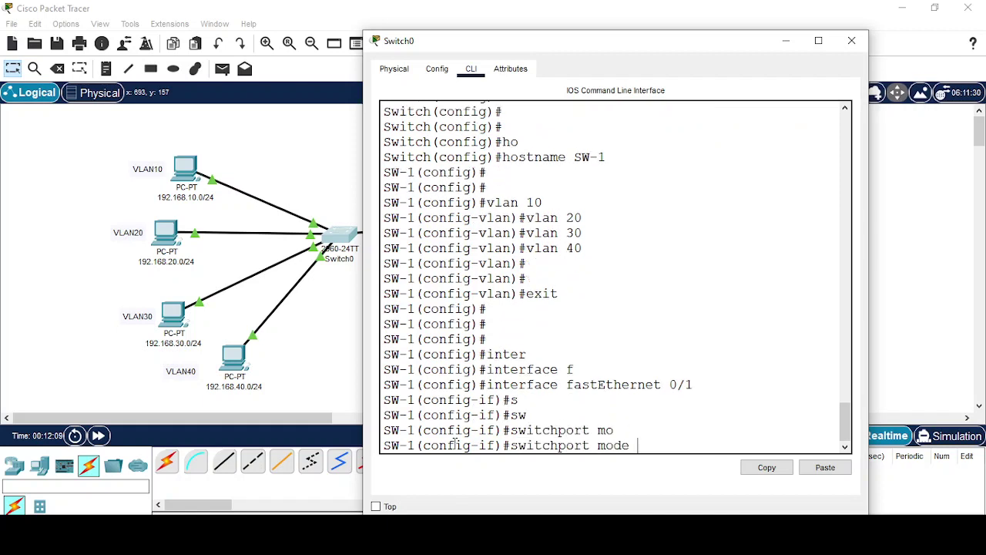
type("ac")
key("Tab")
key("Return")
- Assign the FastEthernet 0/1 access port to VLAN 10 and leave the interface configuration
type("sw")
key("Tab")
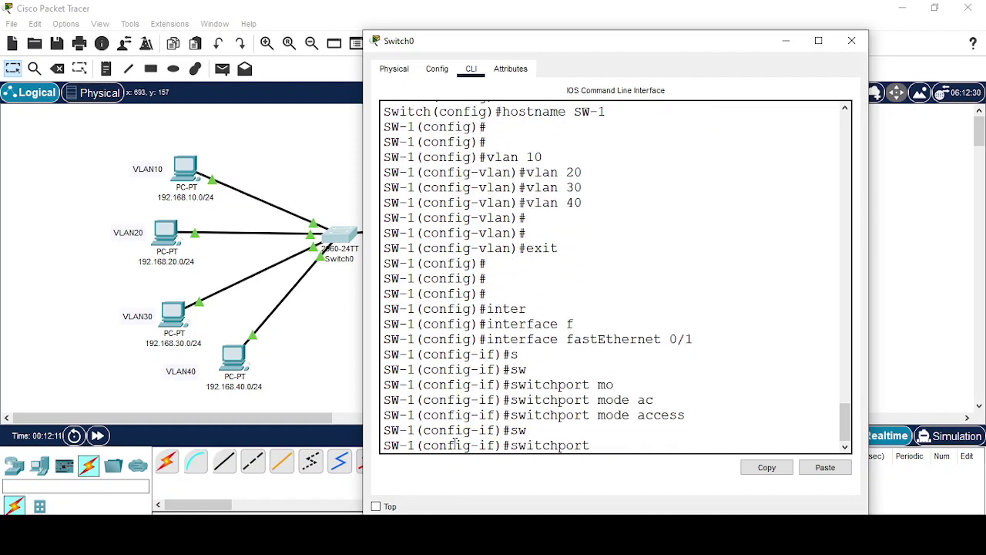
type("access v")
key("Tab")
type("10")
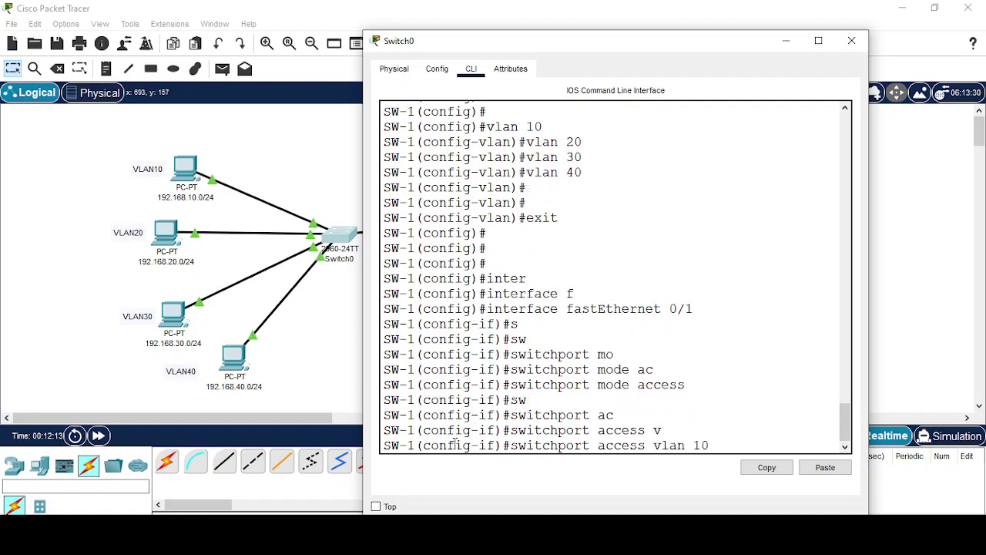
key("Return")
type("exit")
key("Return")
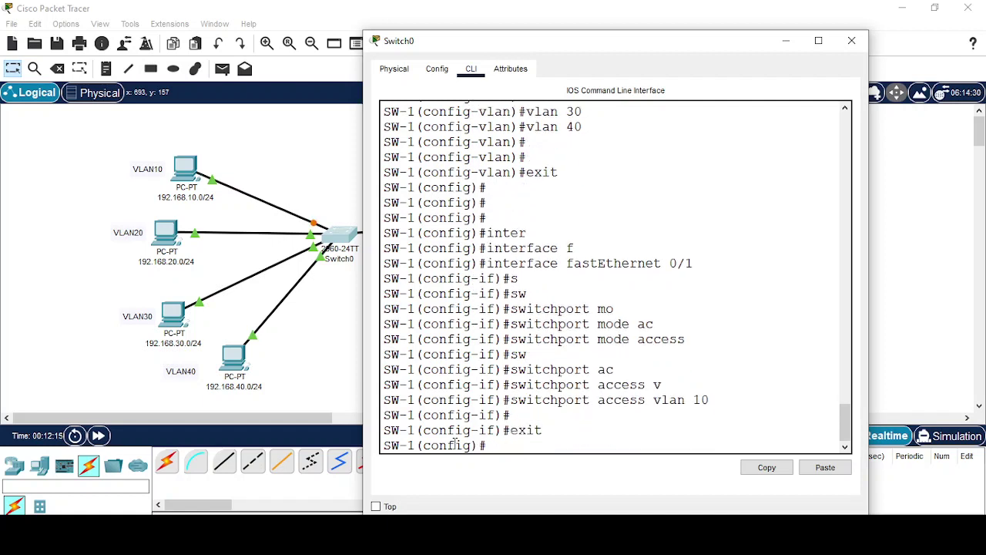
- Configure interface FastEthernet 0/2 of SW-1 with switchport mode access
type("inter")
key("Tab")
type("f")
key("Tab")
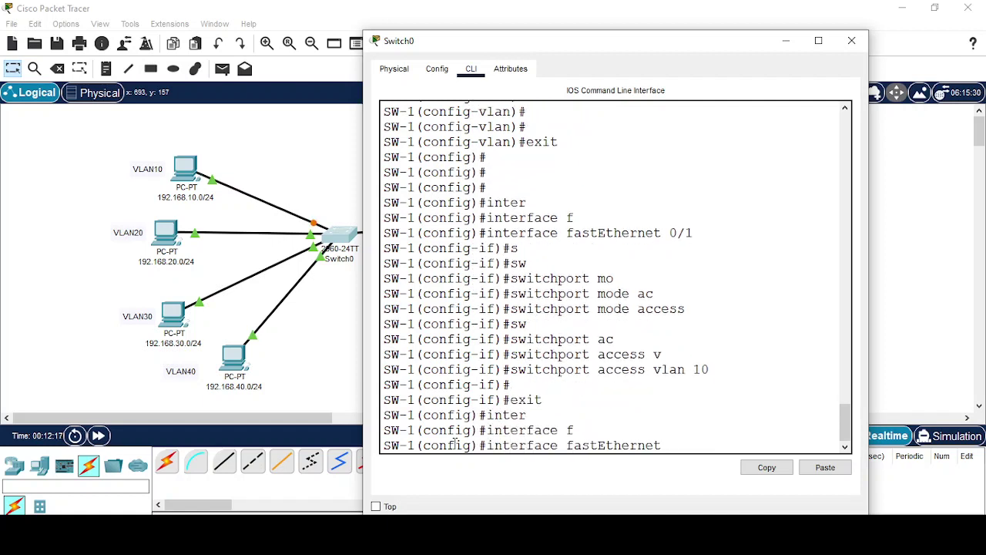
type("0/1")
key("Return")
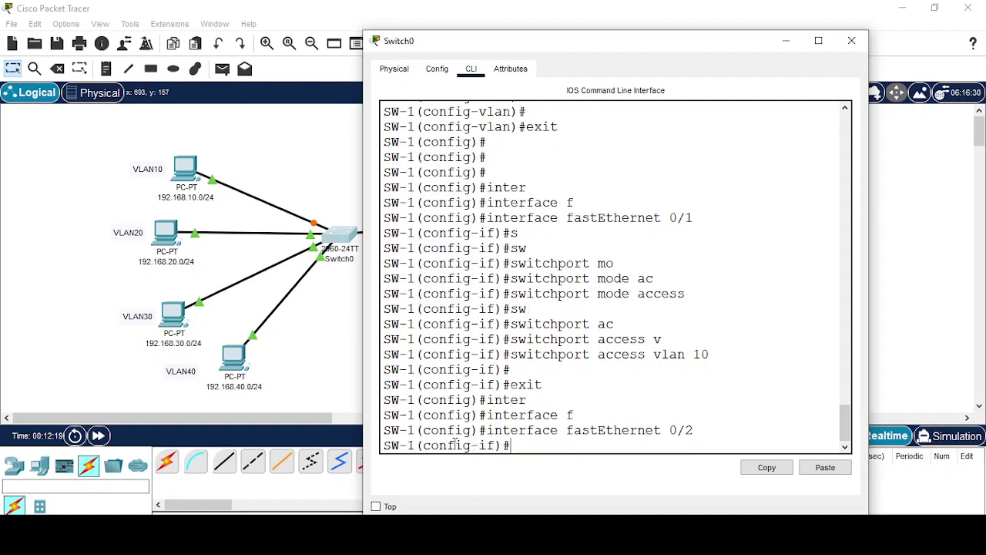
type("sw")
key("Tab")
type("mo")
key("Tab")
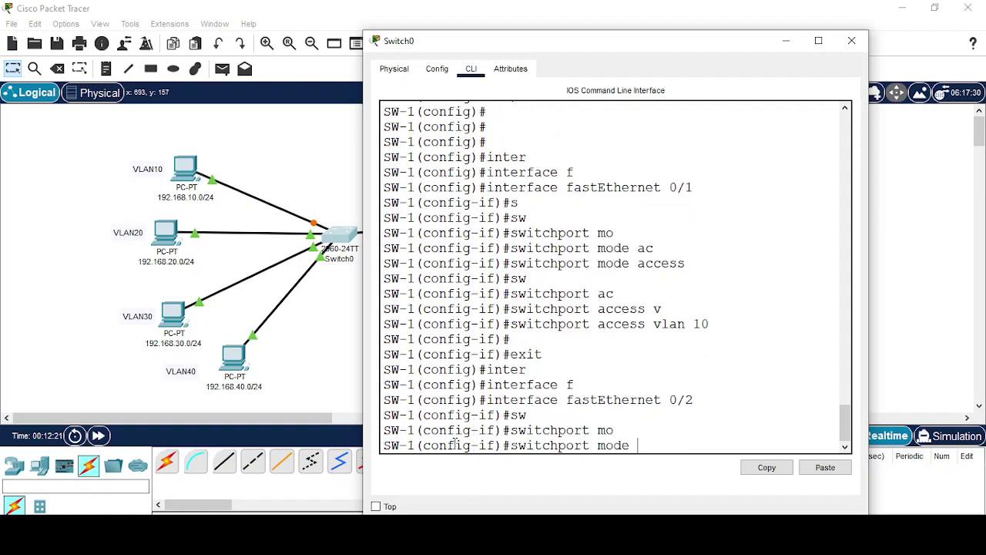
type("ac")
key("Tab")
key("Return")
- Assign the FastEthernet 0/2 access port to VLAN 20 and leave the interface configuration
type("sw")
key("Tab")
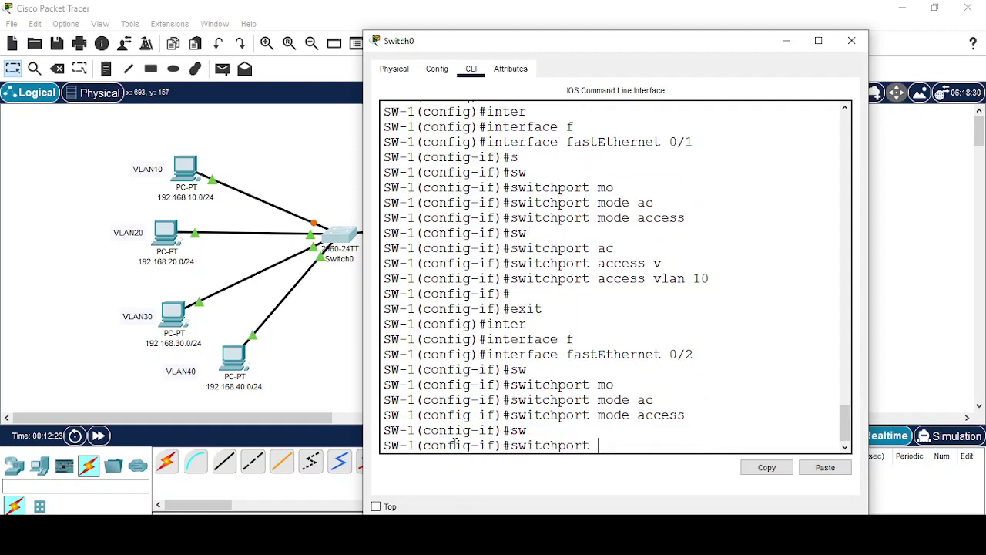
type("ac")
key("Tab")
type("v")
key("Tab")
type("20")
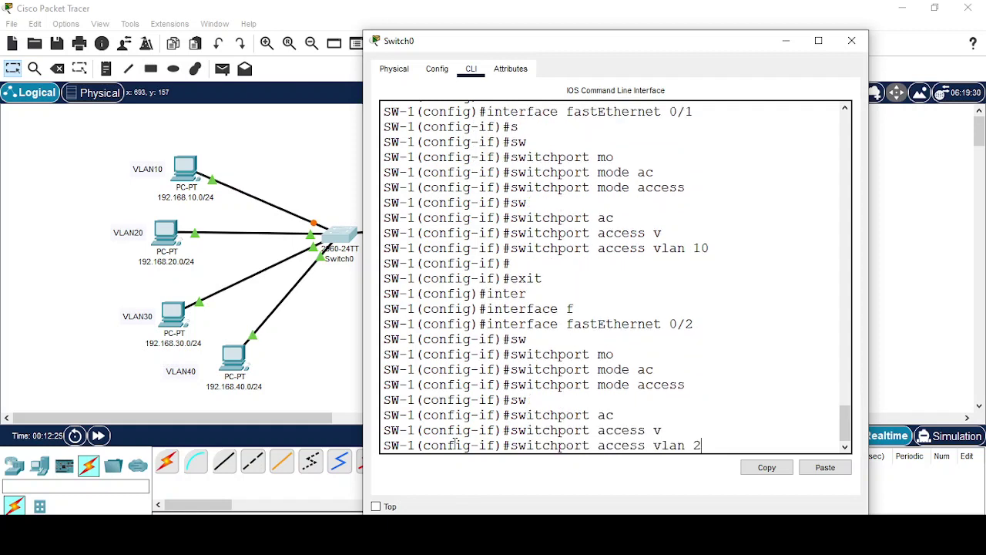
key("Return")
type("exit")
key("Return")
- Configure interface FastEthernet 0/3 of SW-1 with switchport mode access
type("inter")
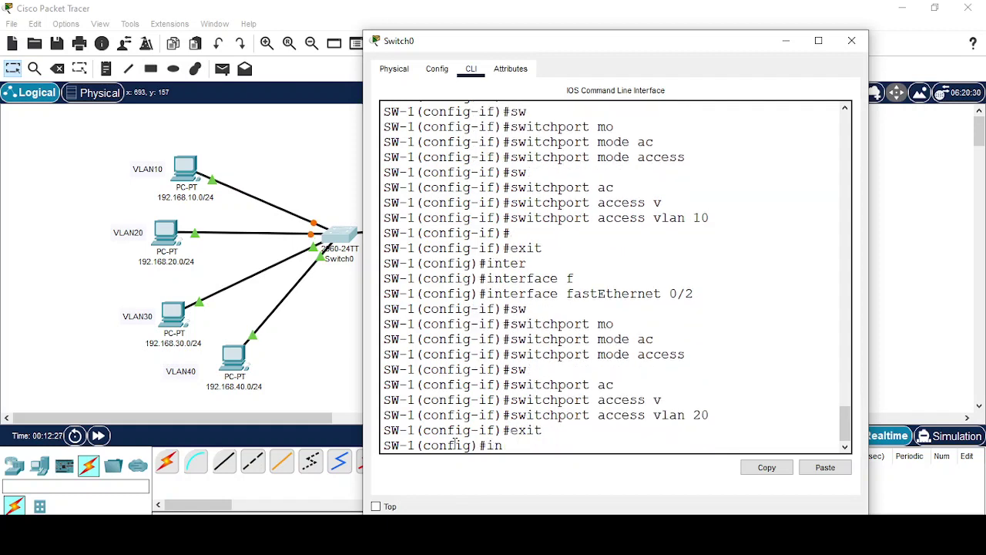
key("Tab")
type("f")
key("Tab")
type("0/")
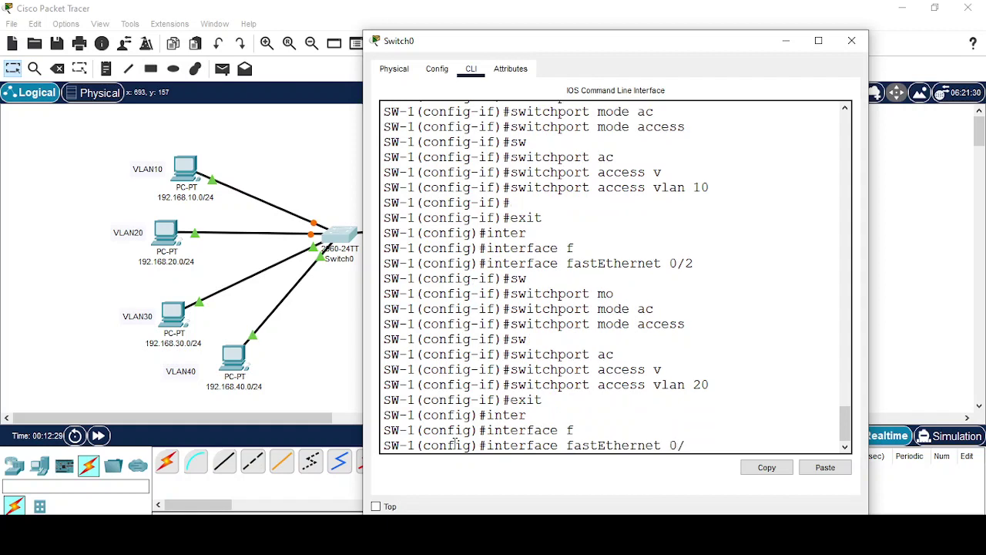
type("3")
key("Return")
type("sw")
key("Tab")
type("m")
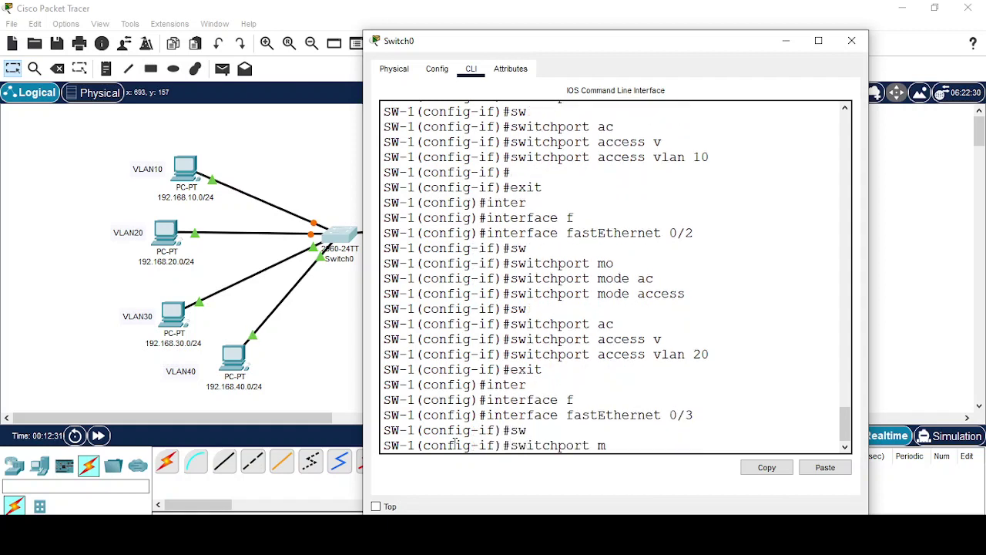
type("oa")
key("Tab")
type("ac")
key("Tab")
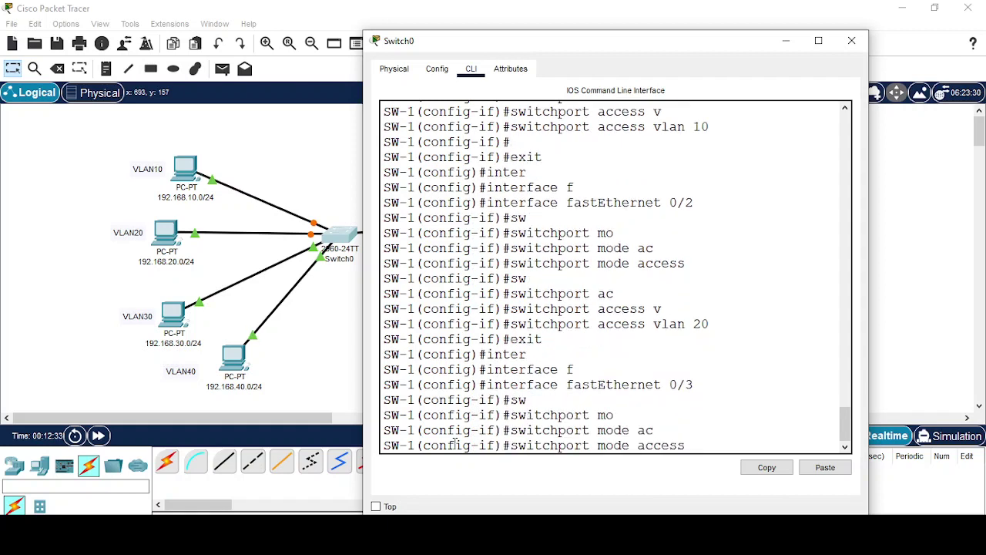
key("Return")
- Assign the FastEthernet 0/3 access port to VLAN 30 and leave the interface configuration
type("sw")
key("Tab")
type("ac")
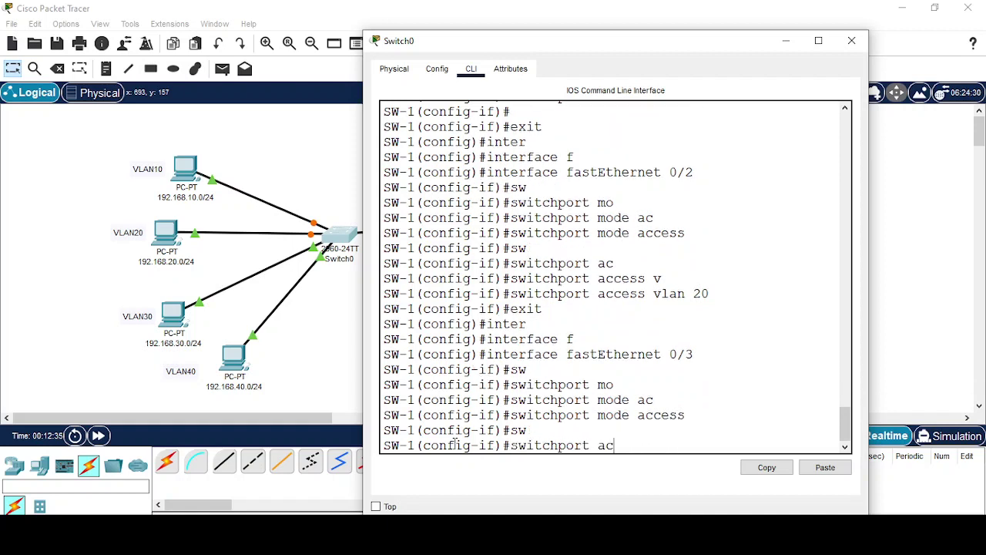
key("Tab")
type("v")
key("Tab")
type("30")
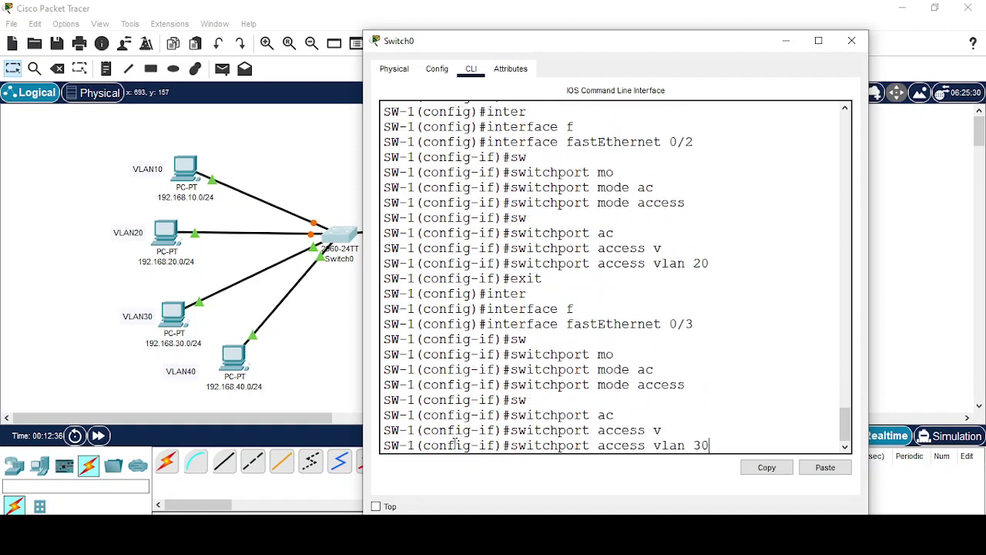
key("Return")
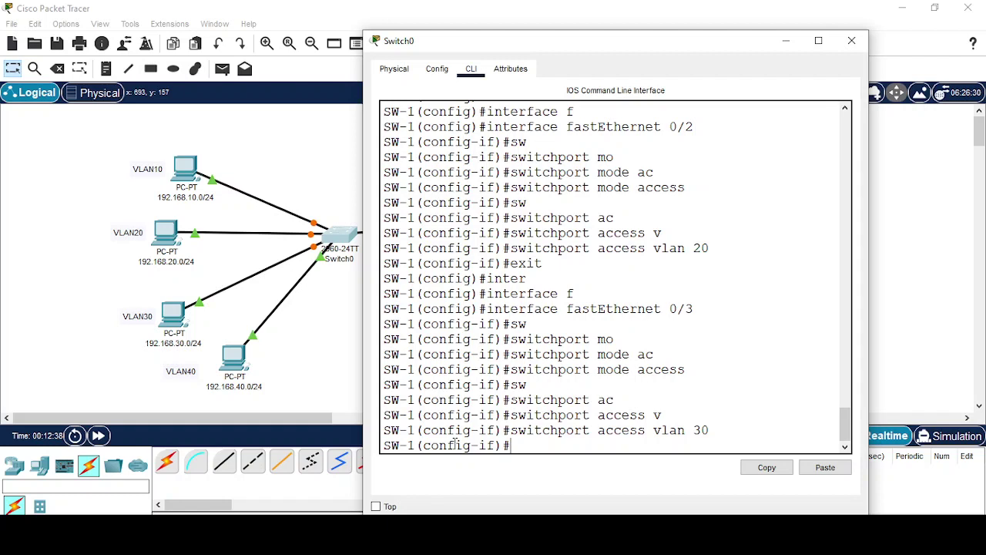
type("exit")
key("Return")
- Configure interface FastEthernet 0/4 of SW-1 with switchport mode access
type("inter")
key("Tab")
type("f")
key("Tab")
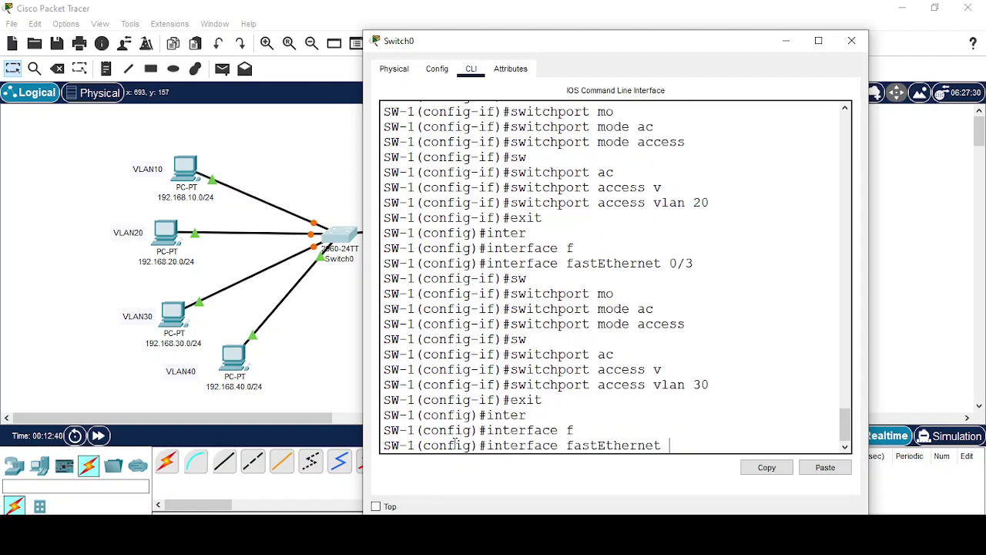
type("0/4")
key("Return")
type("sw")
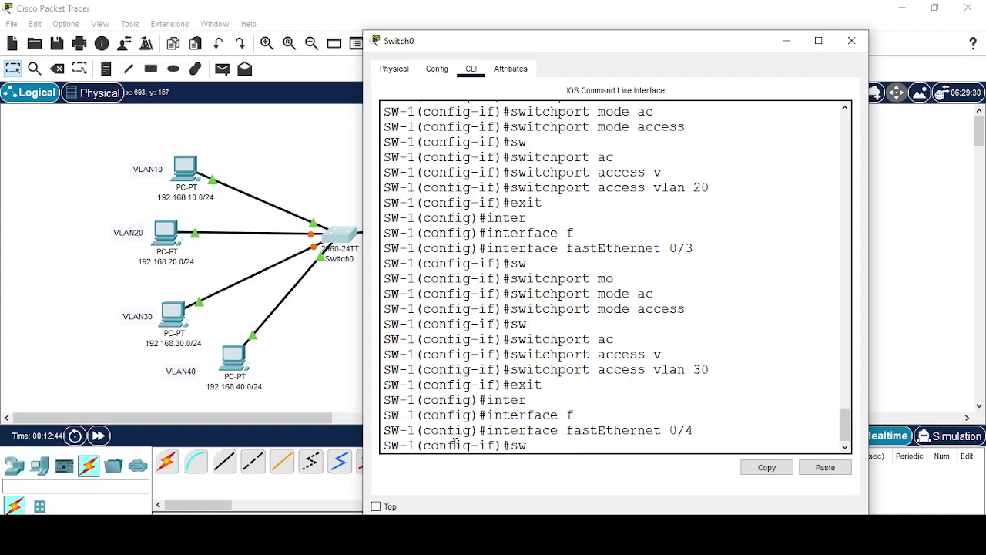
key("Tab")
type("mo")
key("Tab")
type("ac")
key("Tab")
key("Return")
- Assign the FastEthernet 0/4 access port to VLAN 40 and leave the interface configuration
type("s")
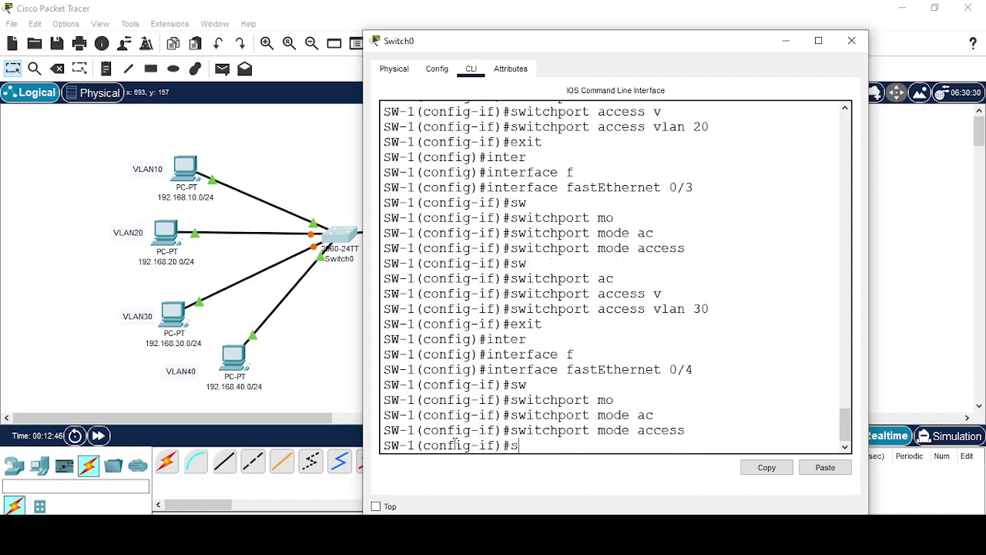
type("w")
key("Tab")
type("ac")
key("Tab")
type("v")
key("Tab")
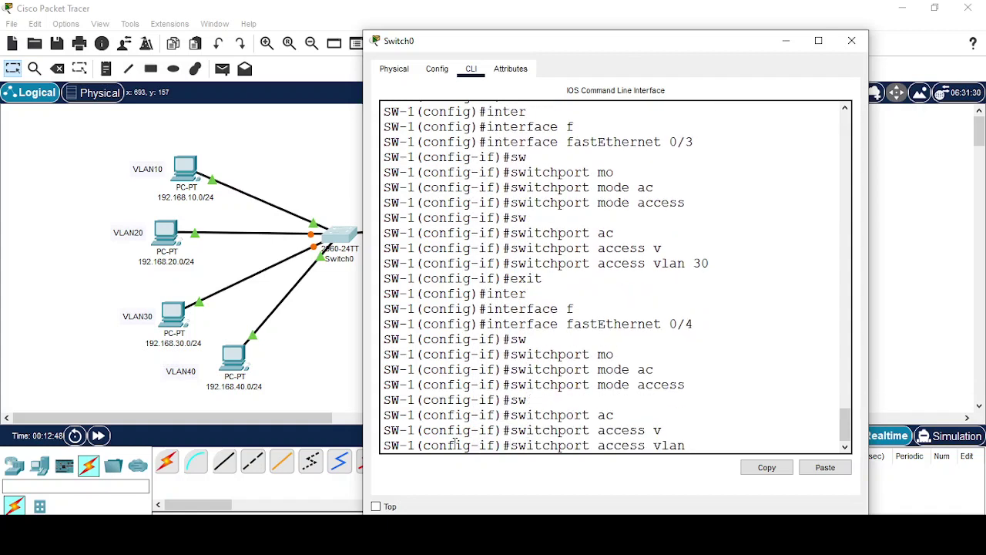
type("40")
key("Return")
key("Return")
key("Return")
type("e")
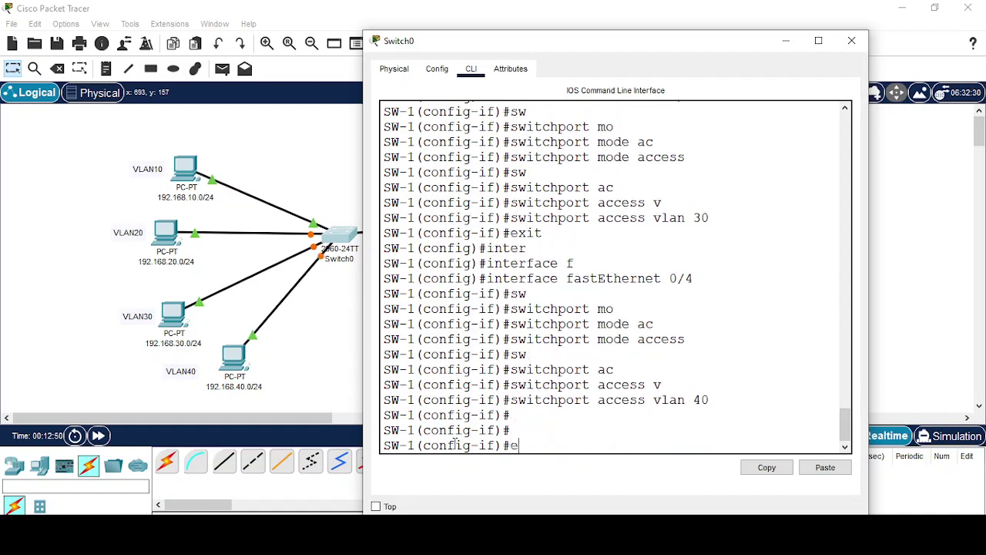
type("xit")
key("Return")
key("Return")
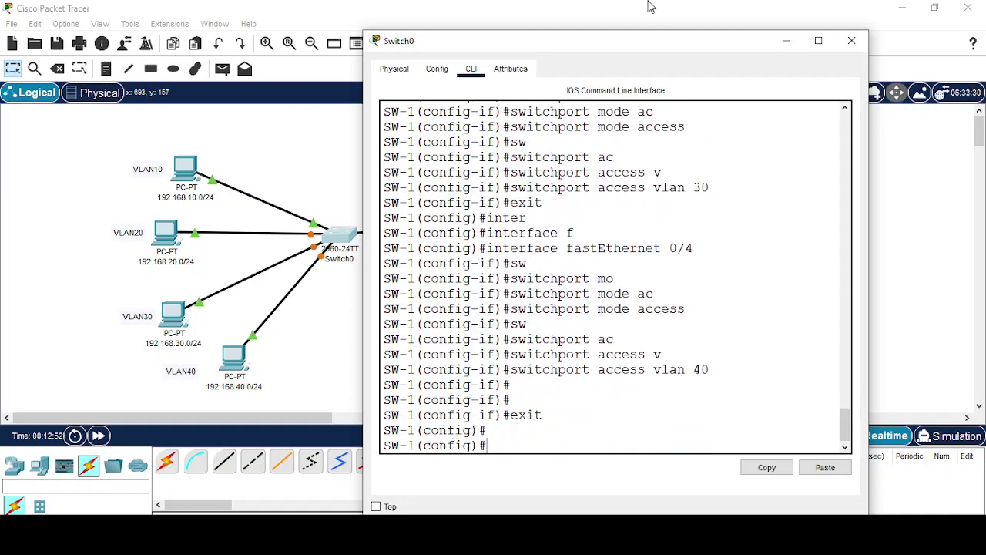
left_click_drag(573, 49, 698, 49)
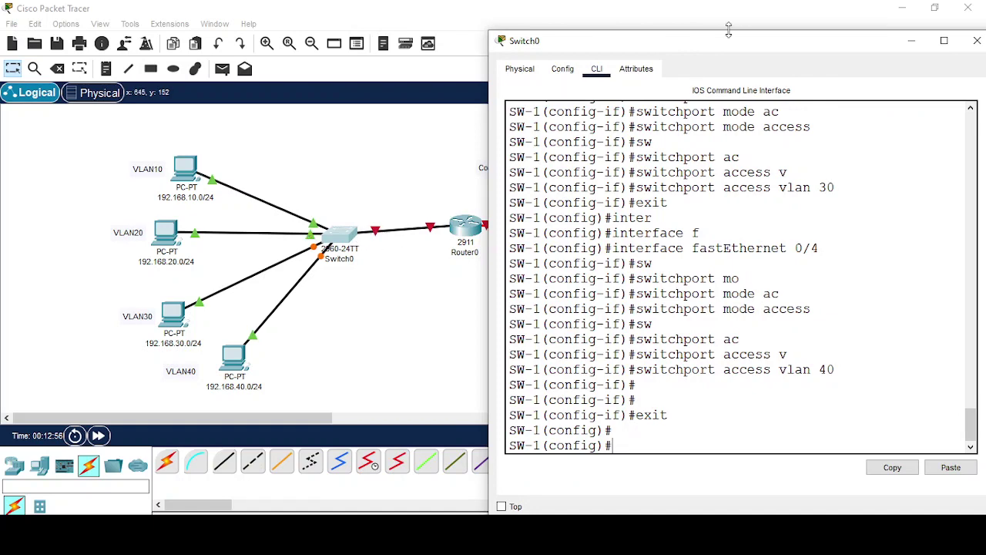
left_click_drag(694, 46, 590, 41)
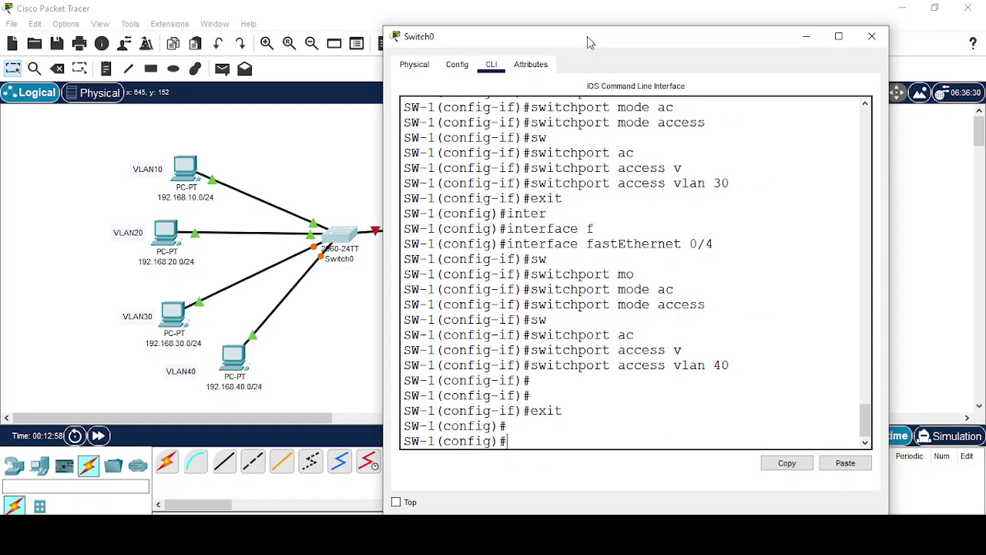
- Configure interface GigabitEthernet 0/1 of SW-1 with switchport mode trunk
type("inter")
key("Tab")
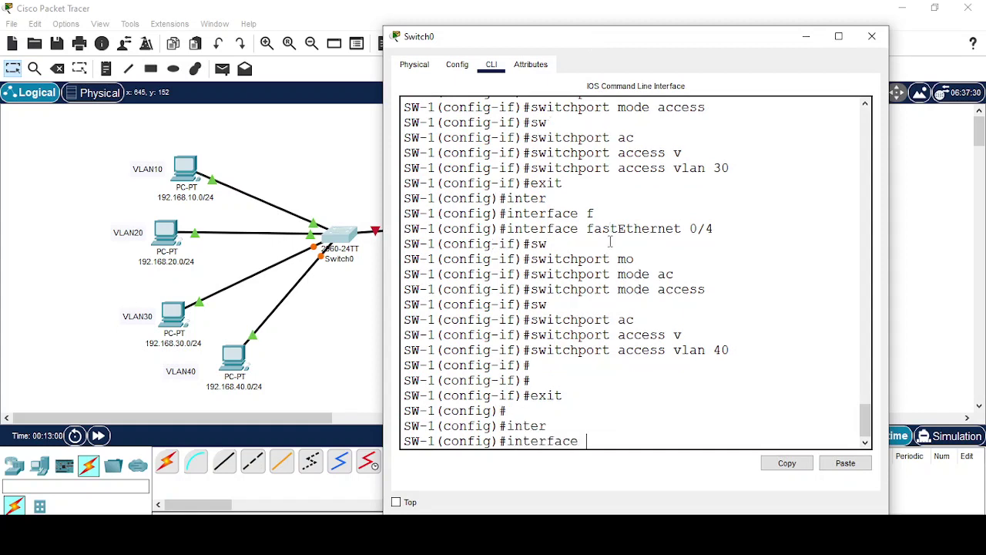
type("f")
key("Tab")
key("BackSpace")
key("BackSpace")
key("BackSpace")
key("BackSpace")
key("BackSpace")
key("BackSpace")
key("BackSpace")
key("BackSpace")
key("BackSpace")
key("BackSpace")
key("BackSpace")
key("BackSpace")
key("BackSpace")
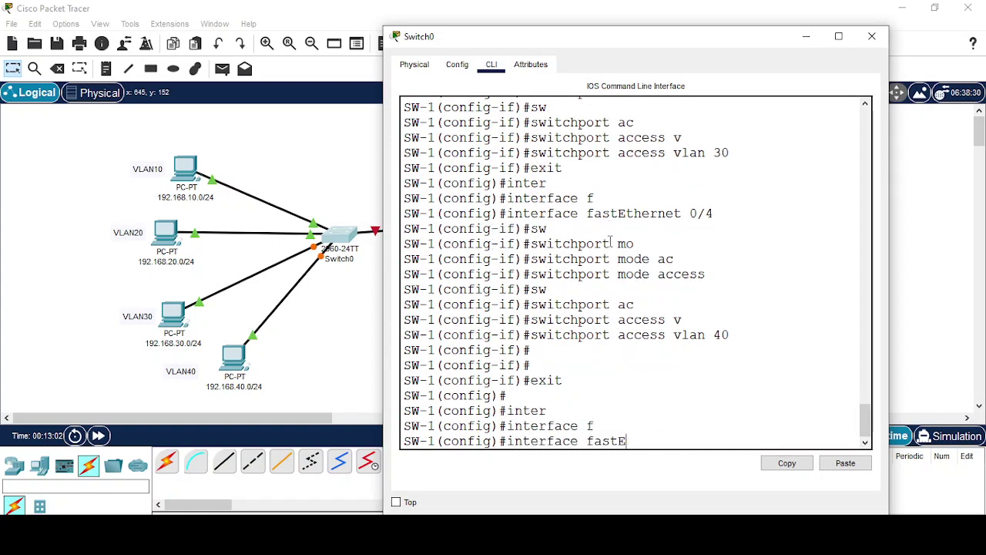
type("g")
key("Tab")
type("0/1")
key("Return")
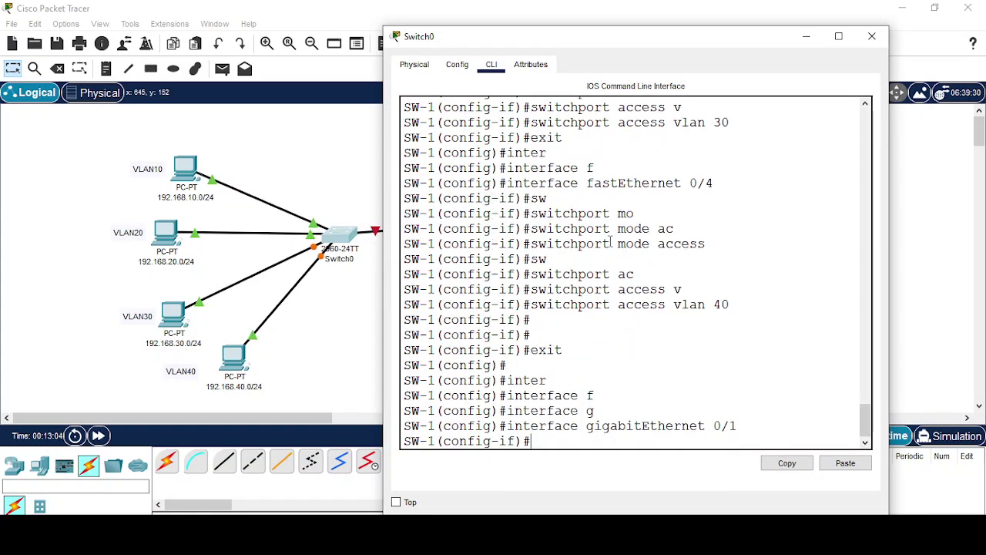
key("Return")
type("sw")
key("Tab")
type("mo")
key("Tab")
type("t")
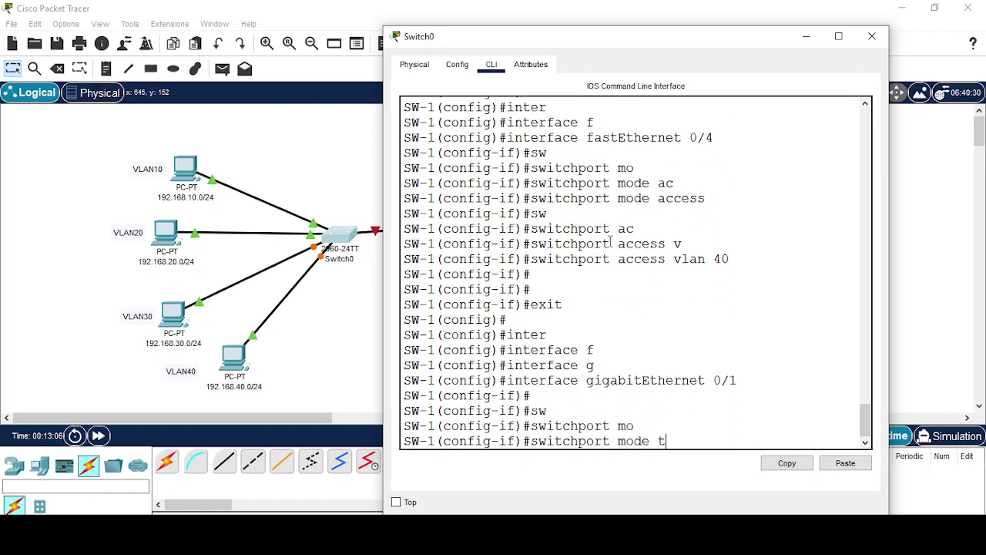
type("r")
key("Tab")
key("Return")
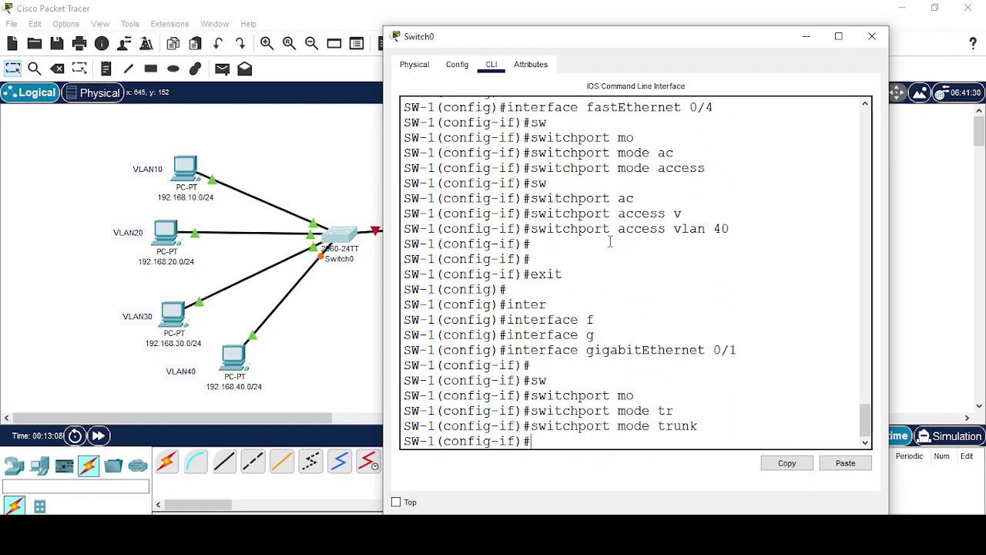
- Minimize the Switch0 window, open Router0's command line and decline the initial configuration dialog
left_click(807, 40)
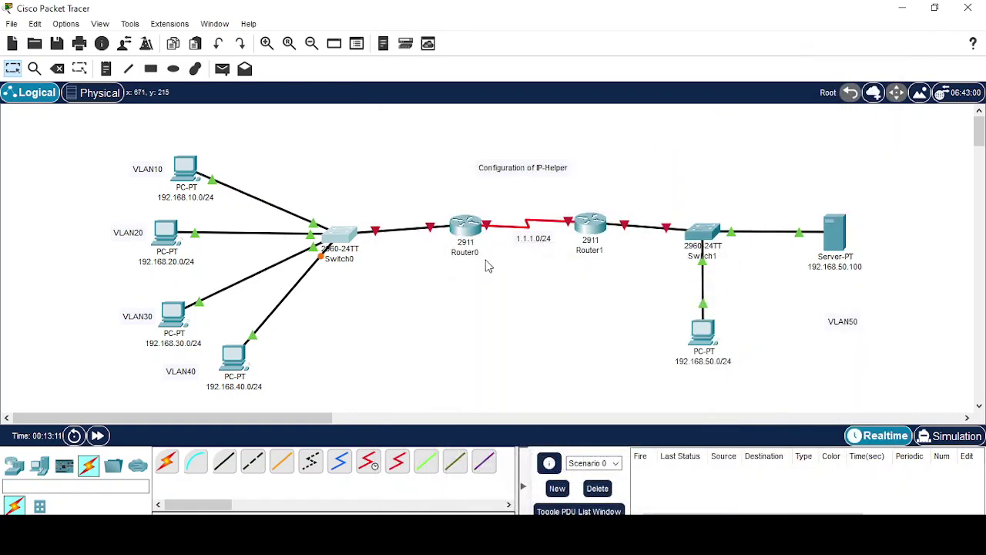
left_click(457, 226)
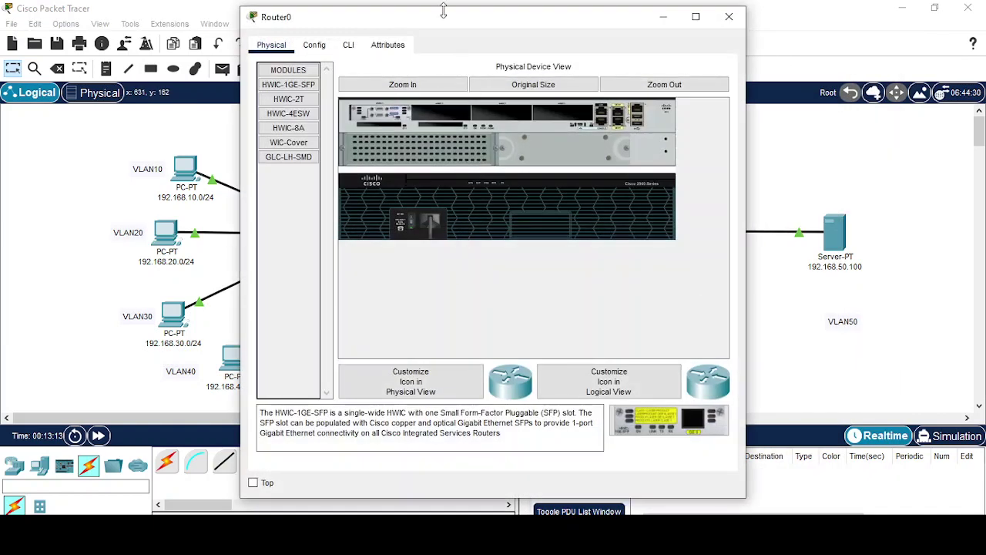
left_click_drag(441, 11, 570, 28)
left_click(480, 42)
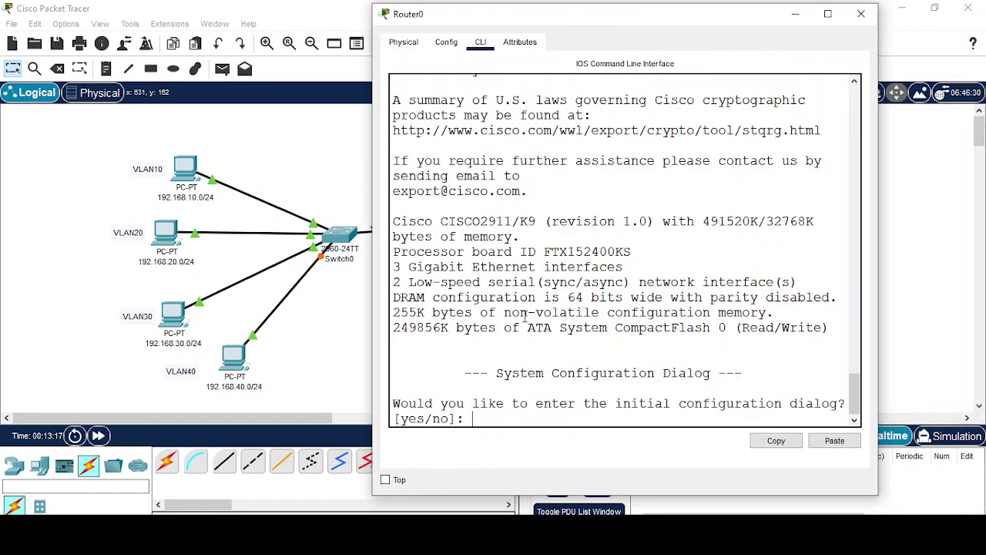
type("no")
key("Return")
key("Return")
key("Return")
- Enable privileged mode on Router0 and enter global configuration mode with configure terminal
type("en")
key("Tab")
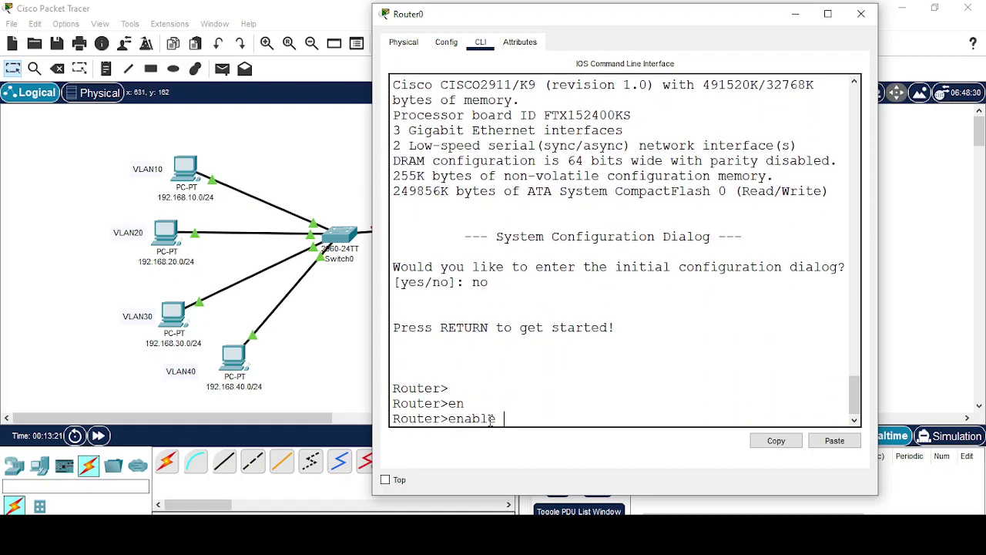
key("Return")
type("config")
key("Tab")
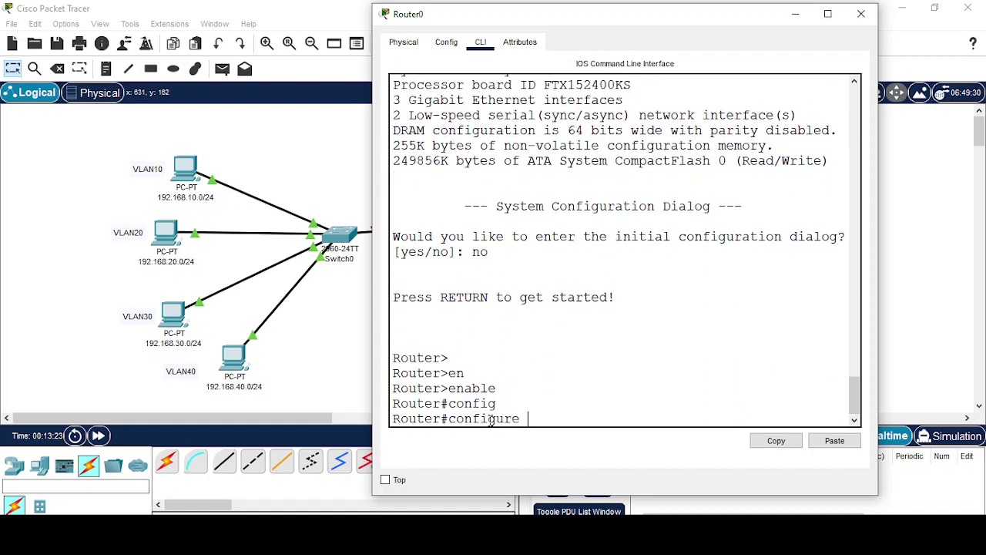
type("tr")
key("Tab")
key("BackSpace")
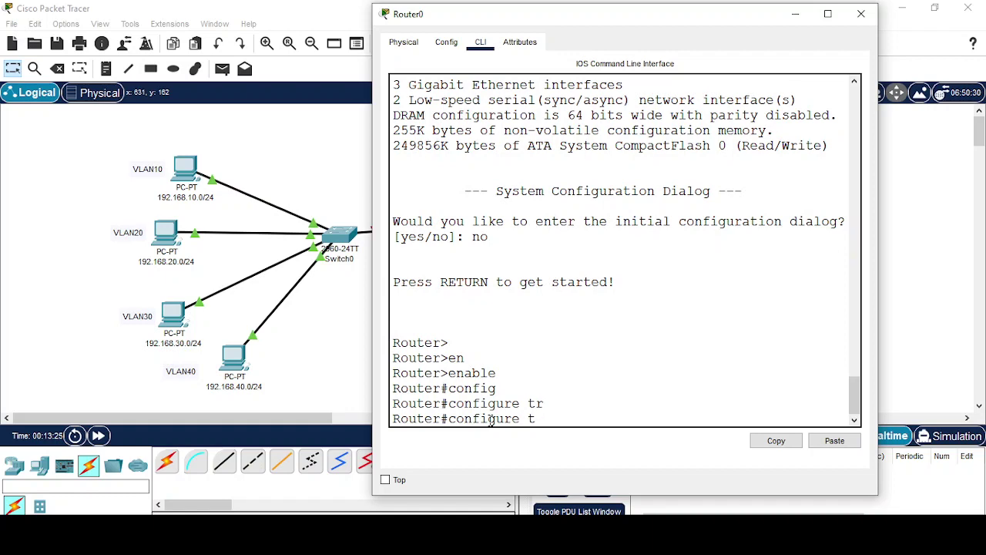
key("Tab")
key("Return")
key("Return")
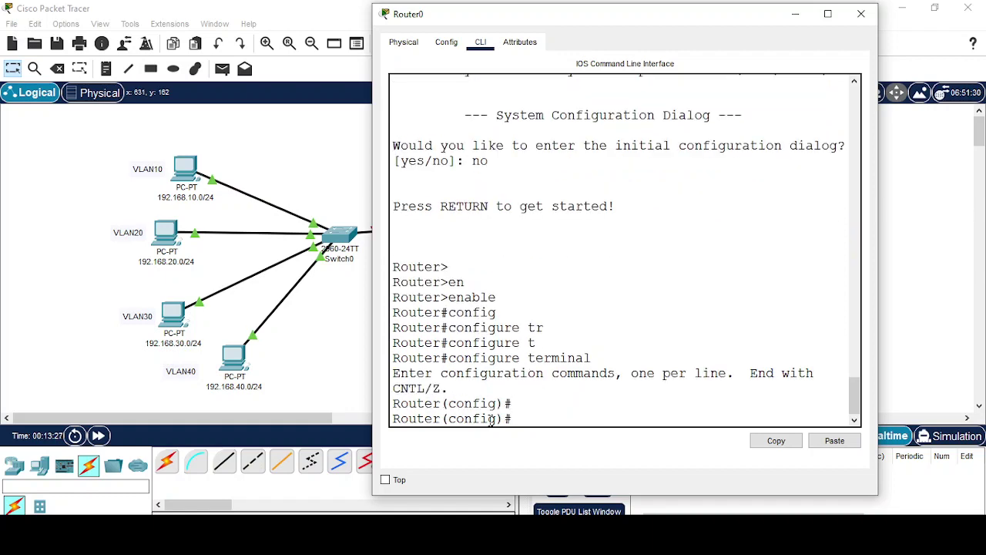
- Set Router0's hostname to Rtr-1
type("inho")
key("Tab")
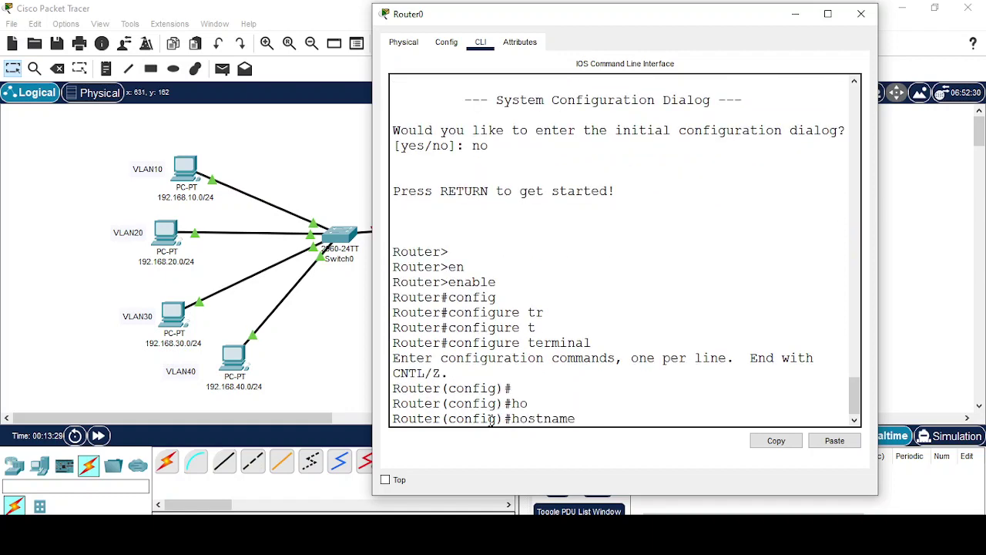
type("Rtr-1")
key("Return")
key("Return")
key("Return")
key("Return")
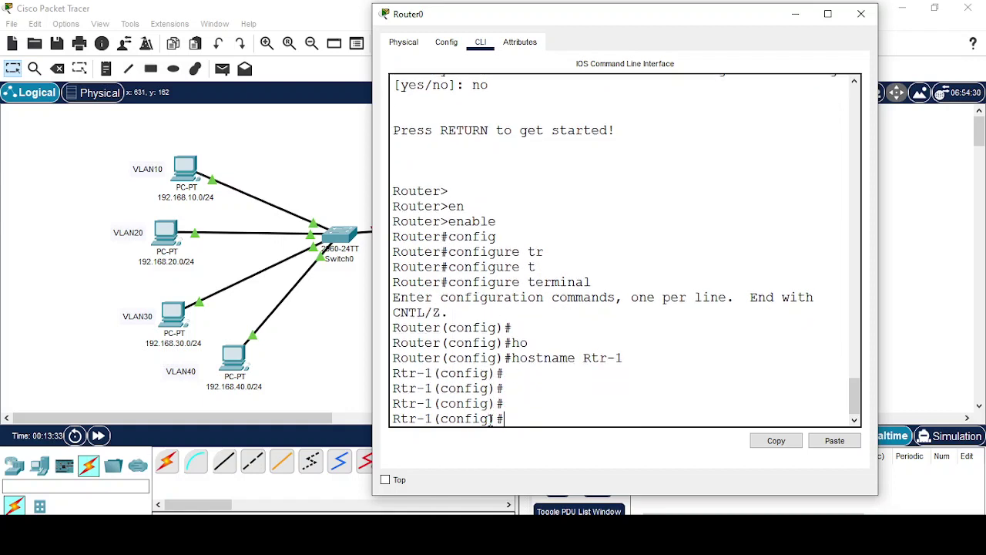
- Bring up interface GigabitEthernet 0/1 of Rtr-1 with no shutdown
type("inter")
key("Tab")
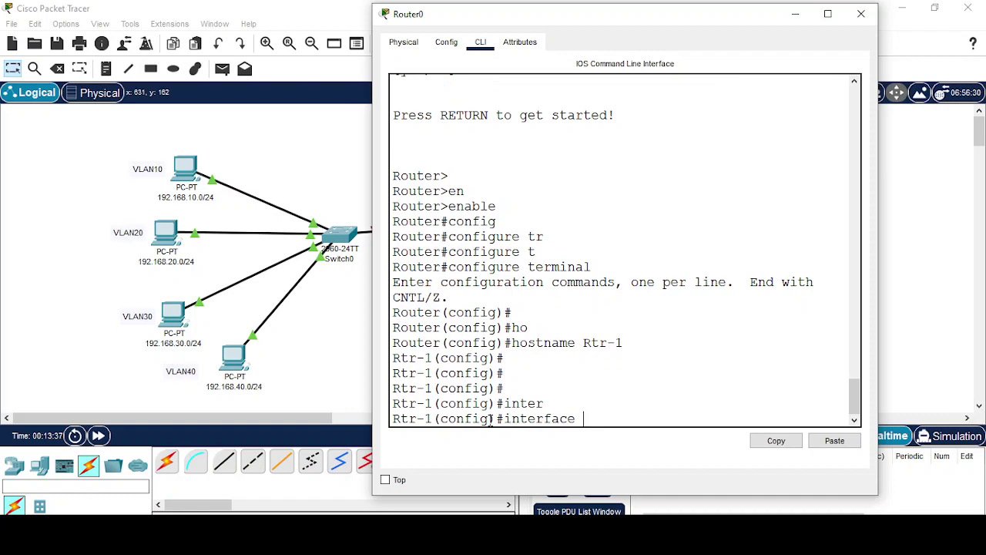
type("g")
key("Tab")
type("0/1")
key("Return")
type("no")
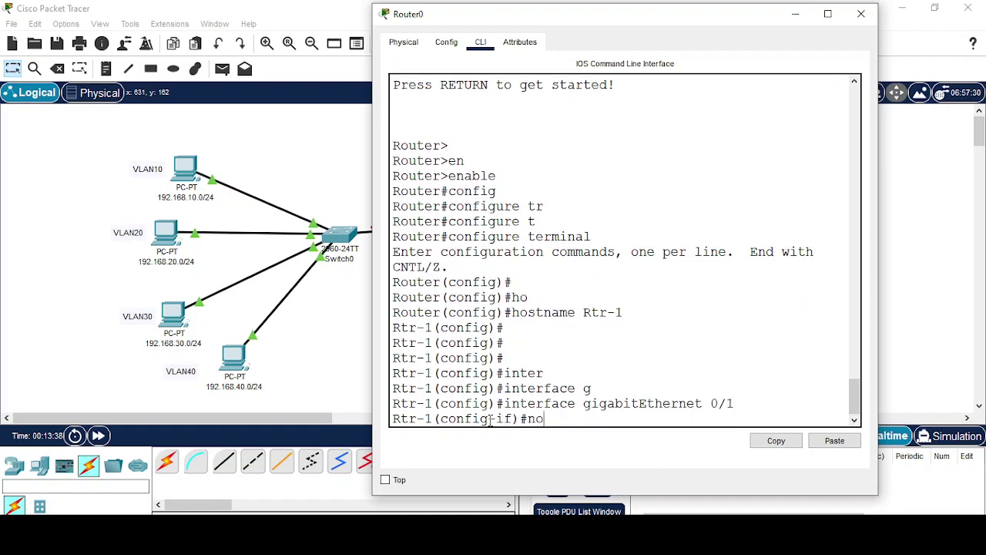
type(" shu")
key("Tab")
key("Return")
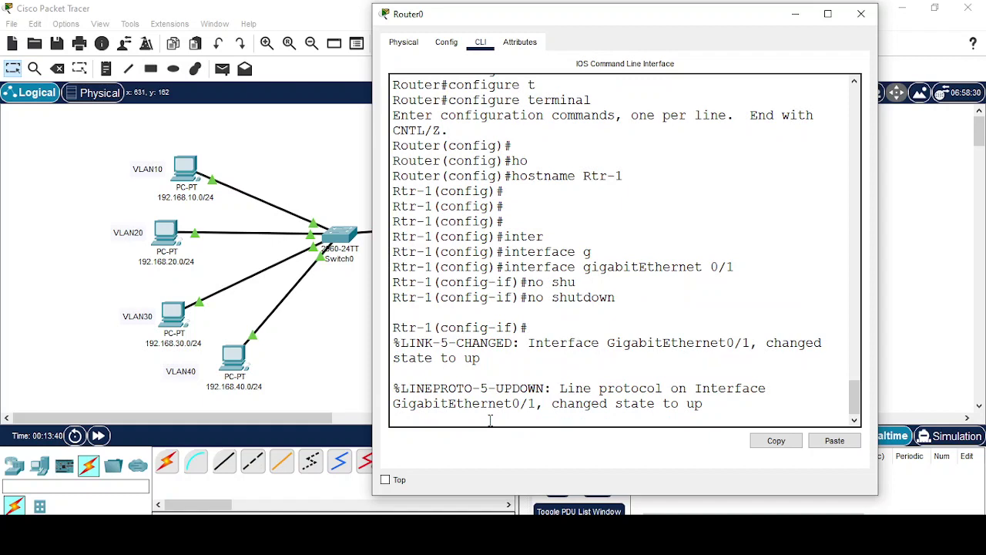
key("Return")
key("Return")
key("Return")
type("ip ad")
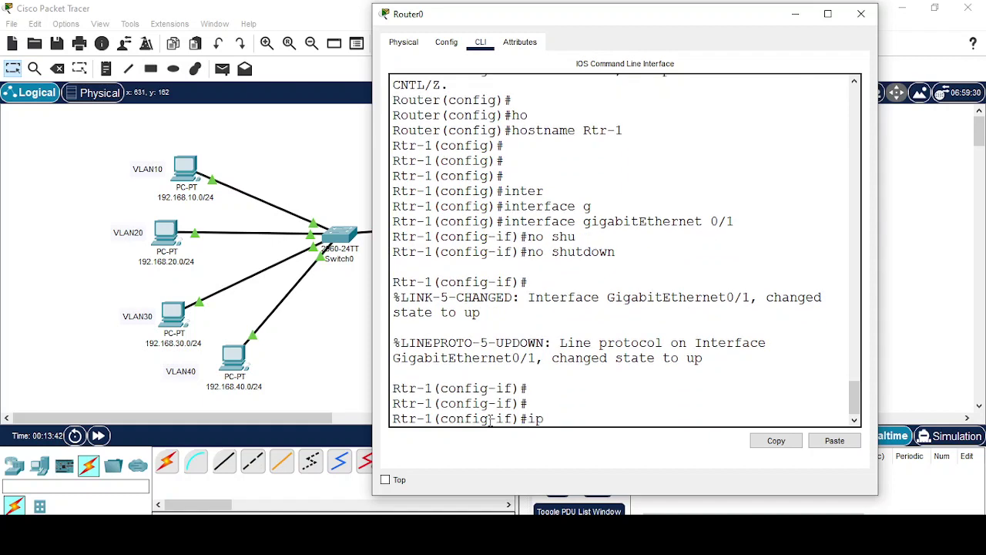
key("BackSpace")
key("BackSpace")
key("BackSpace")
key("BackSpace")
key("BackSpace")
type("in")
key("BackSpace")
key("BackSpace")
- Leave the GigabitEthernet 0/1 configuration and create subinterface GigabitEthernet 0/1.10 on Rtr-1
type("exit")
key("Return")
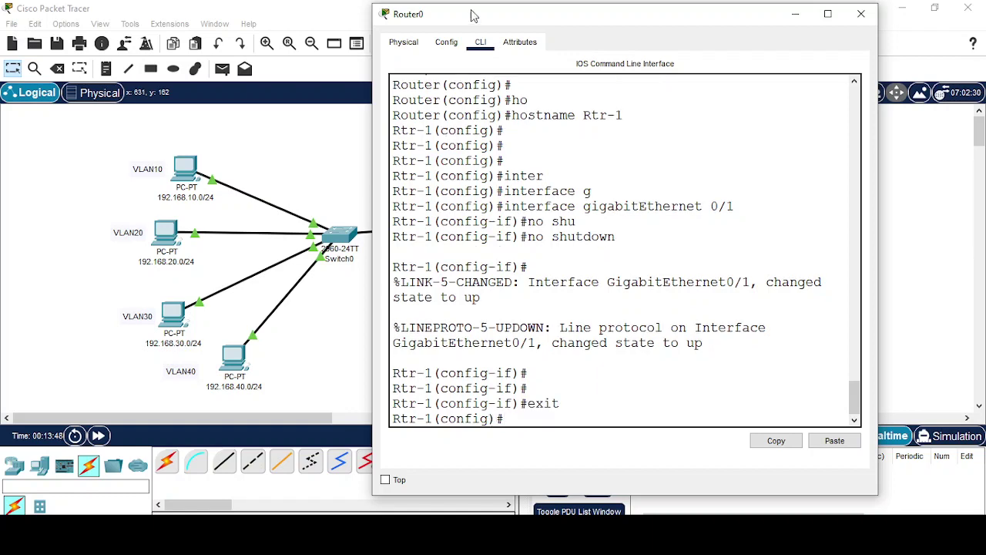
left_click_drag(505, 22, 626, 31)
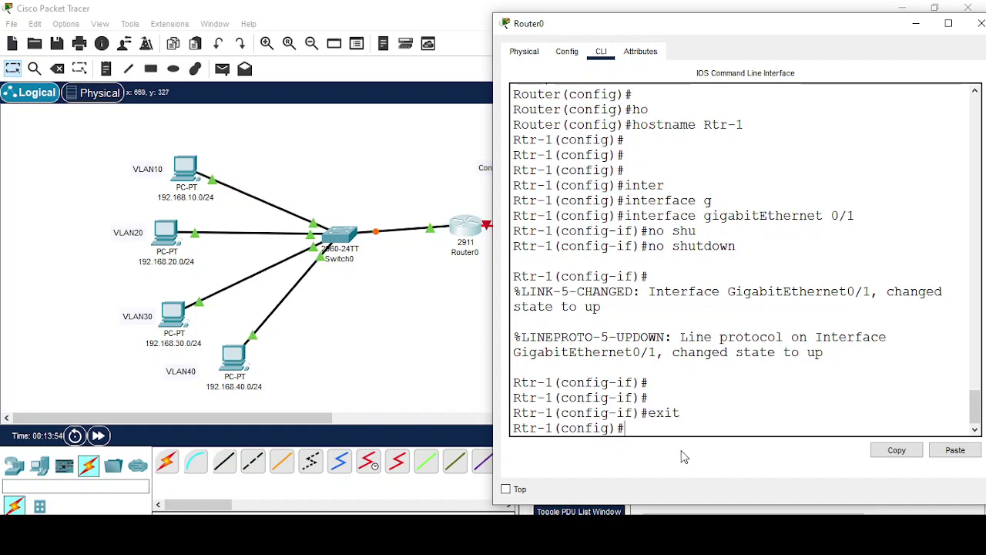
type("inter")
key("Tab")
type("g")
key("Tab")
type("0")
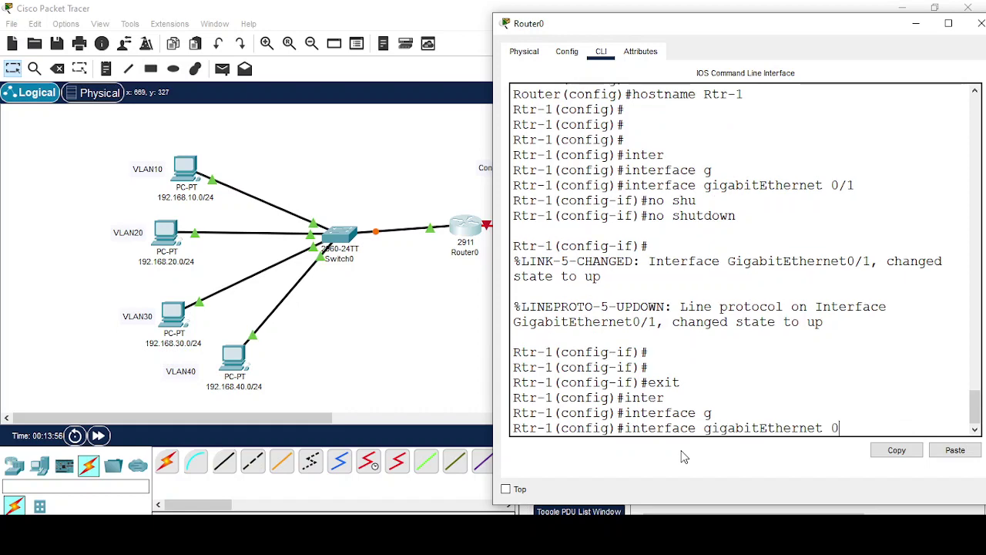
type("/1.10")
key("Return")
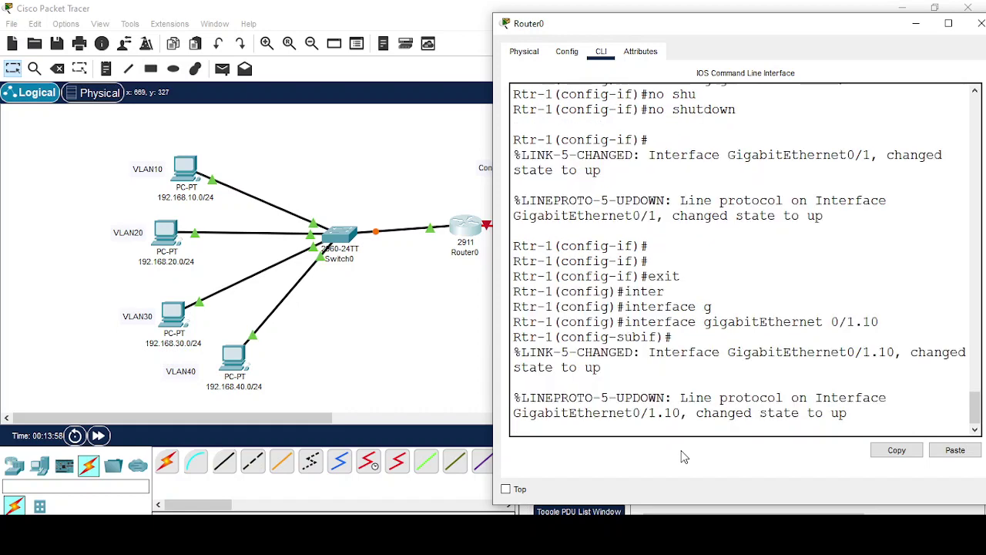
- Set dot1Q encapsulation for VLAN 10 on subinterface GigabitEthernet 0/1.10 of Rtr-1
key("Return")
type("en")
key("Tab")
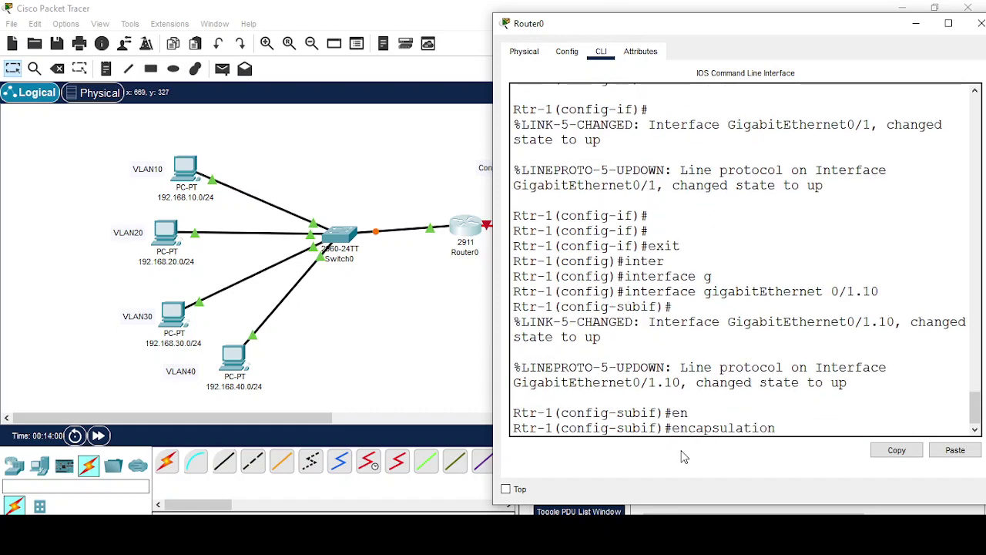
type("d")
key("Tab")
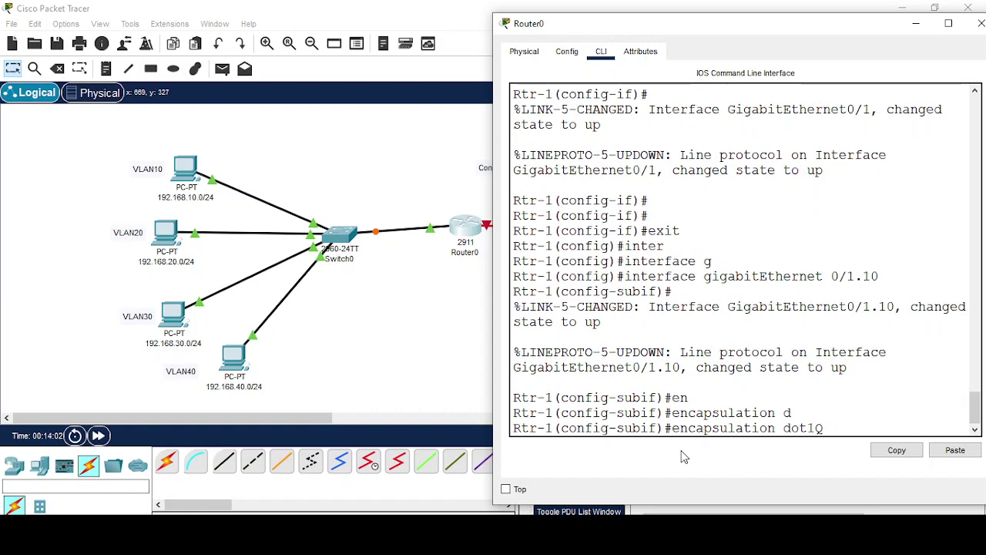
type("10")
key("Return")
- Assign IP address 192.168.10.1 with mask 255.255.255.0 to subinterface GigabitEthernet 0/1.10
type("ig-subif)#i")
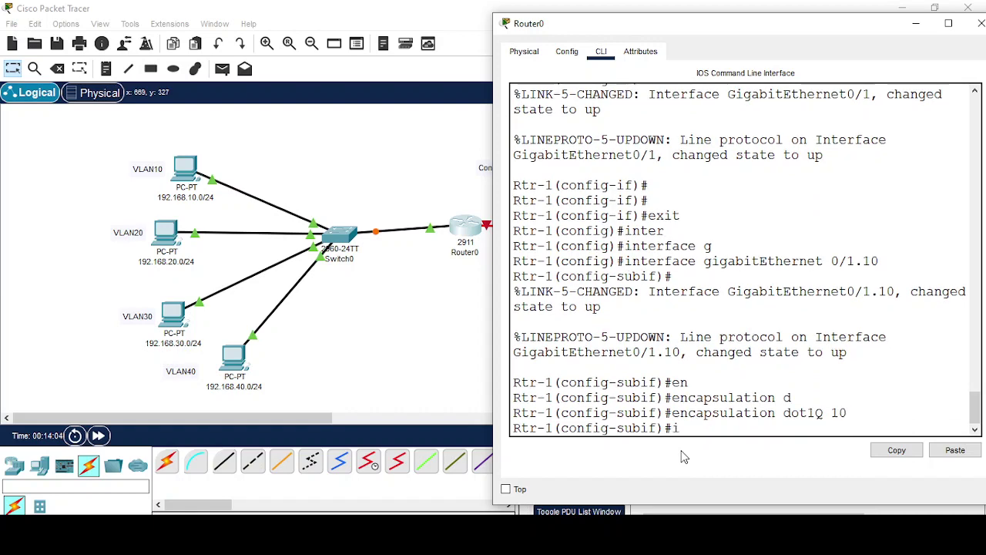
type("p ad")
key("Tab")
type("192.")
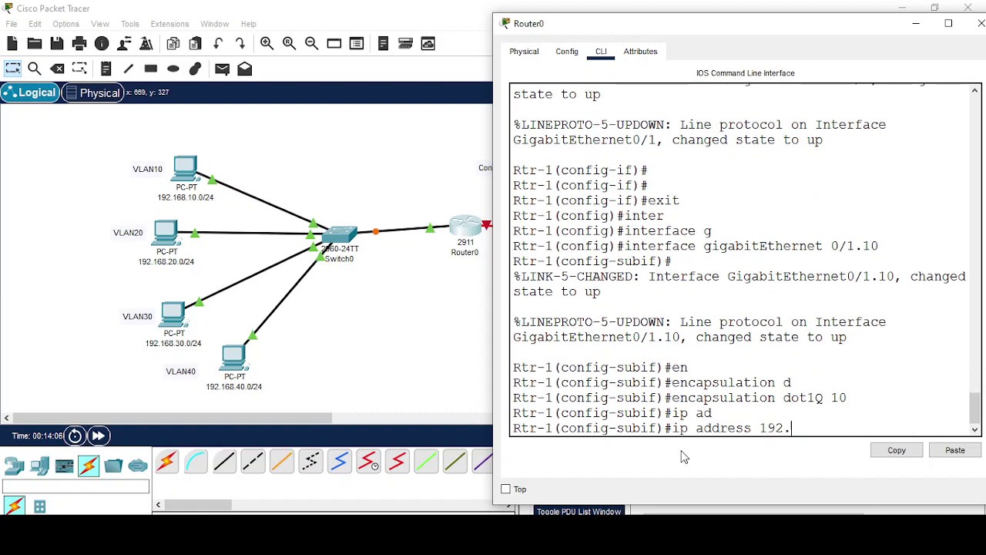
type("168.10.1 255.255")
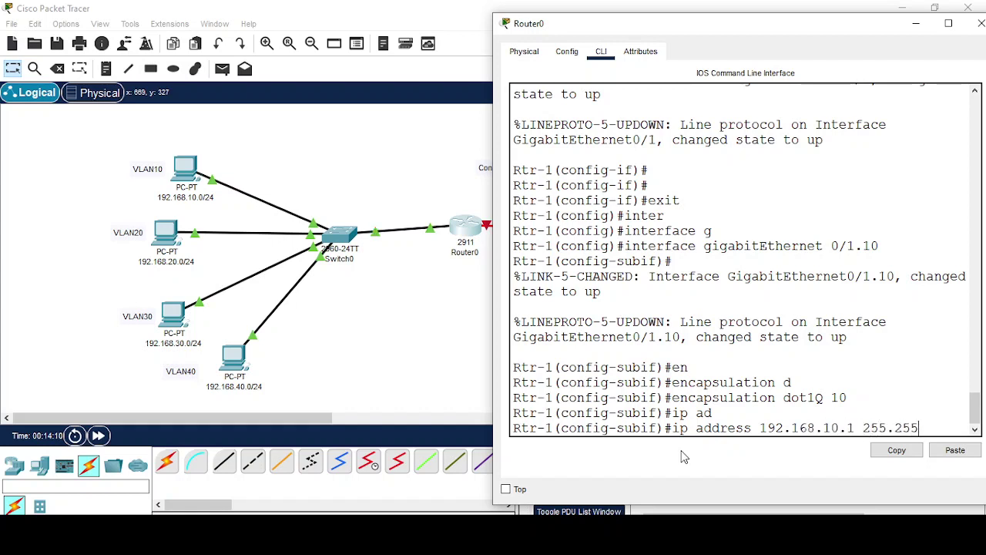
type(".255.0")
key("Return")
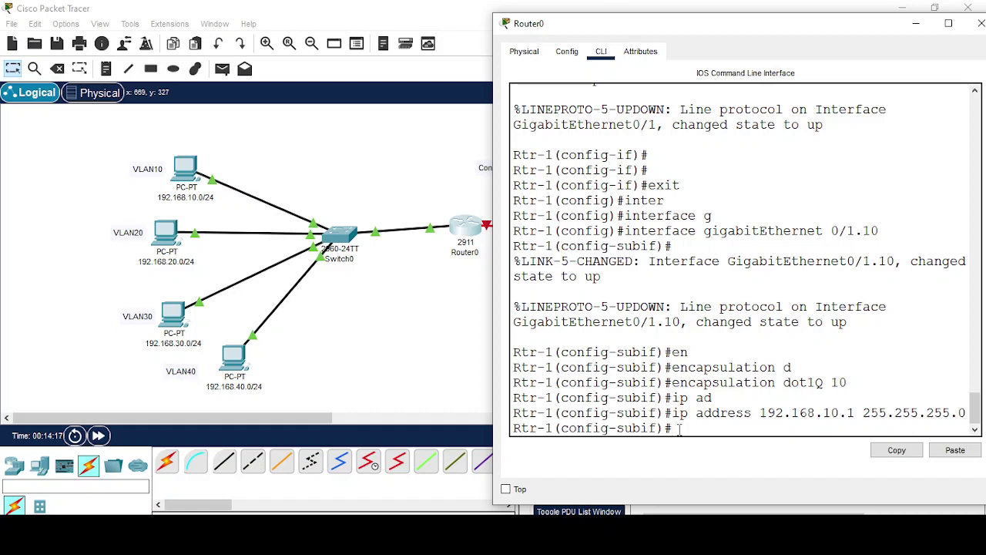
- Set the IP helper address of subinterface GigabitEthernet 0/1.10 to the server's address, 192.168.50.100
left_click_drag(755, 27, 713, 58)
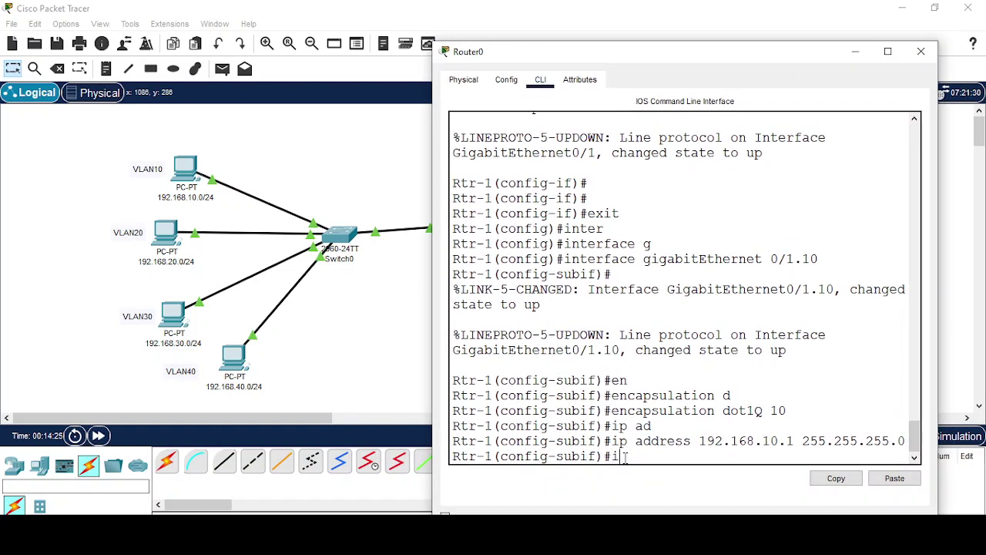
type("hel")
key("Tab")
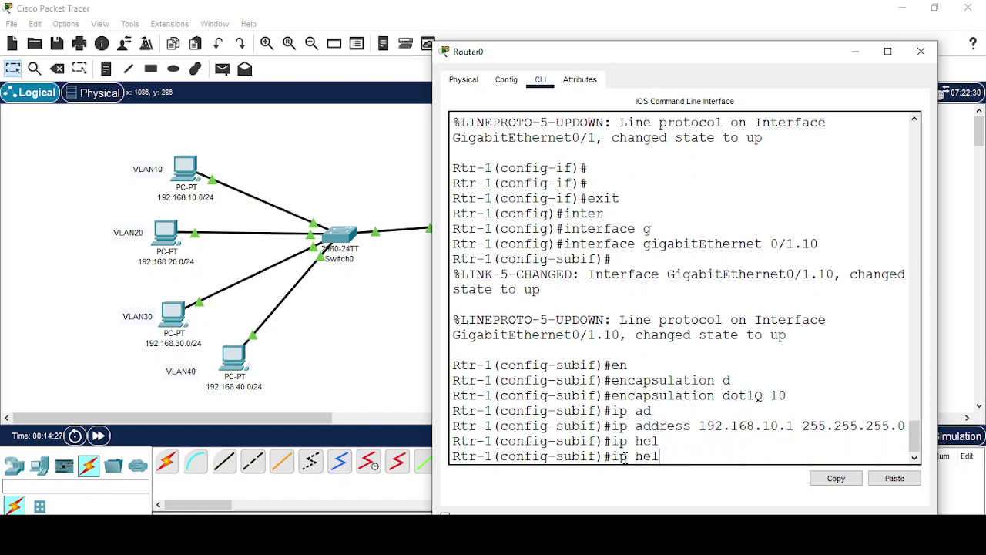
type("p")
key("Tab")
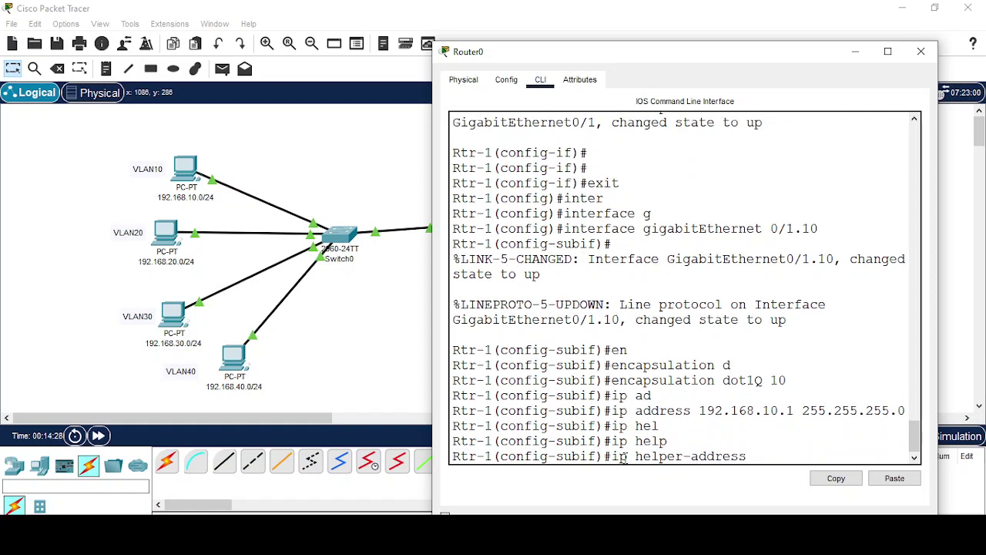
type("192.168.50.")
left_click_drag(638, 59, 332, 303)
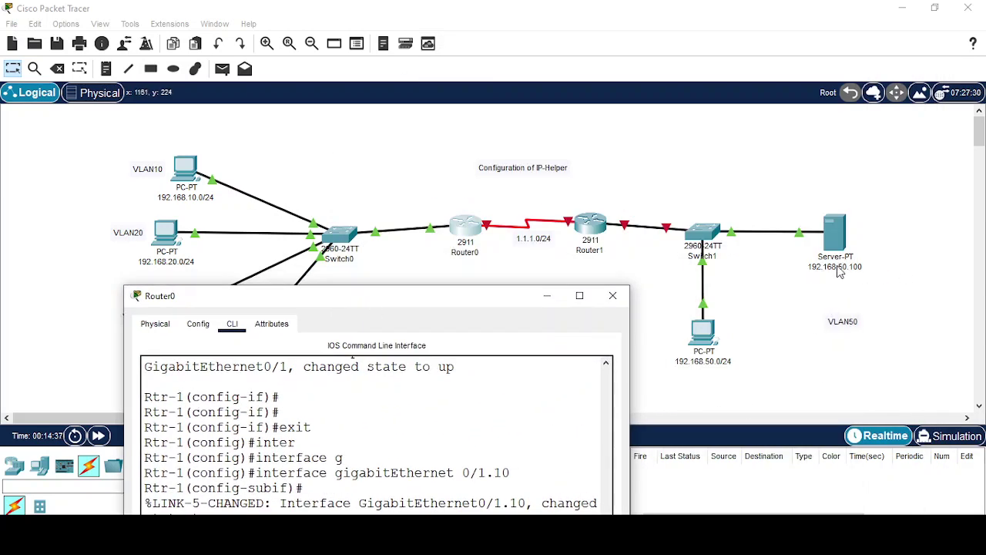
left_click_drag(398, 296, 616, 61)
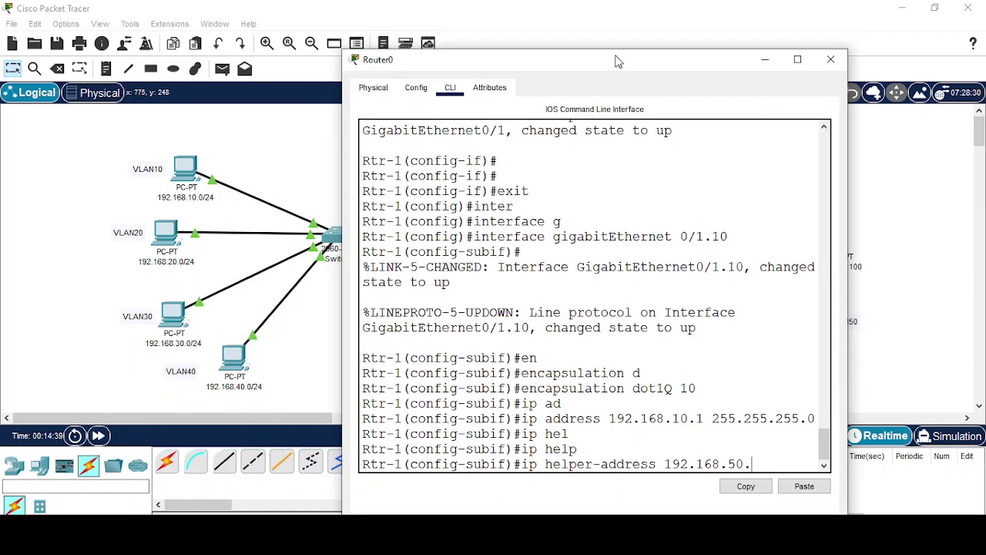
type("100")
key("Return")
key("Return")
key("Return")
key("Return")
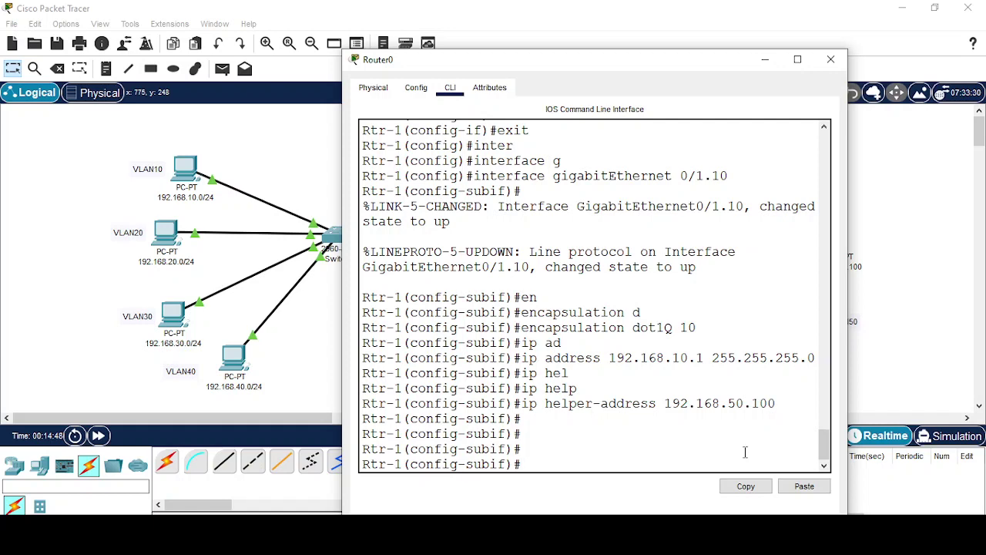
- Leave the GigabitEthernet 0/1.10 configuration and create subinterface GigabitEthernet 0/1.20 on Rtr-1
type("exit")
key("Return")
key("Return")
key("Return")
key("Return")
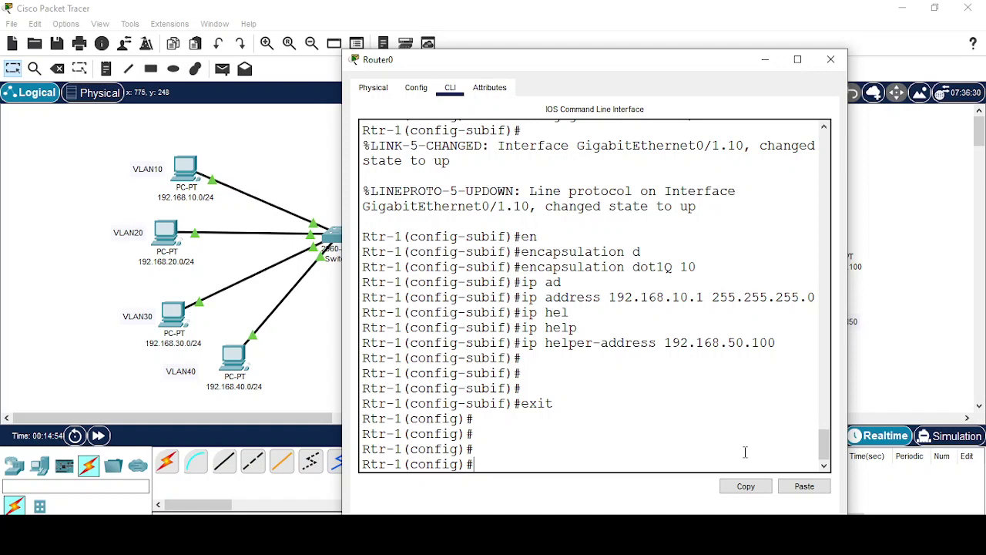
type("inter")
key("Tab")
type("gi")
key("Tab")
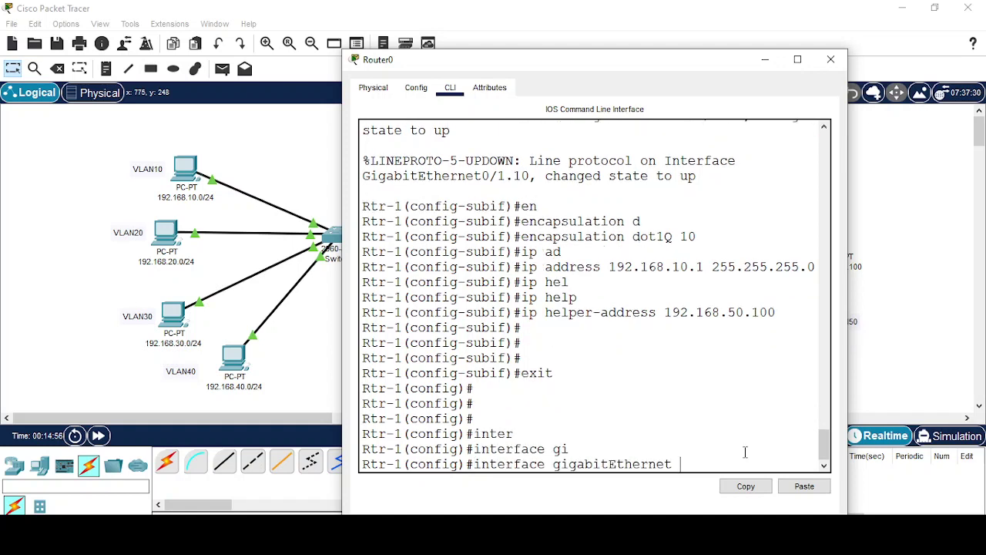
type("0/1.20")
key("Return")
key("Return")
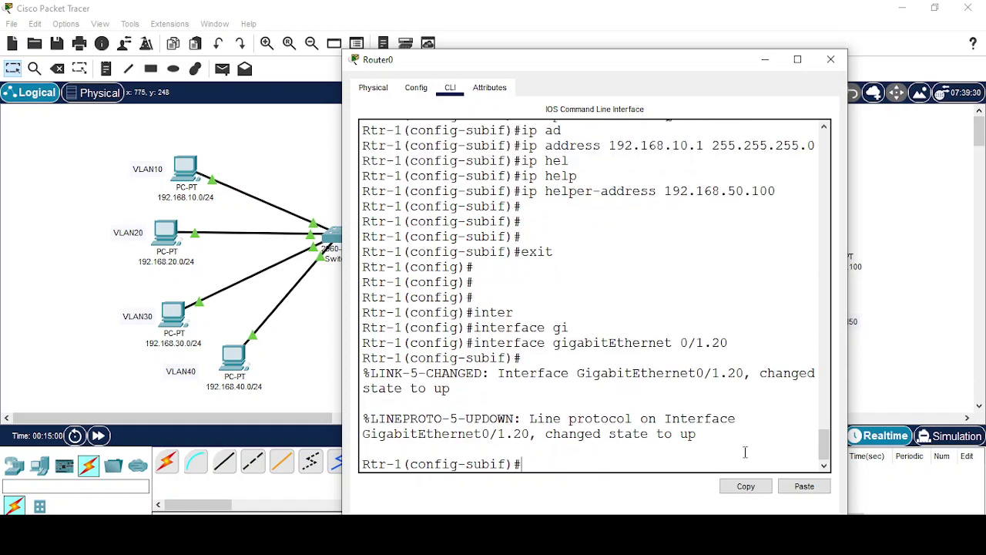
- Set dot1Q encapsulation for VLAN 20 on subinterface GigabitEthernet 0/1.20
type("en")
key("Tab")
type("d")
key("Tab")
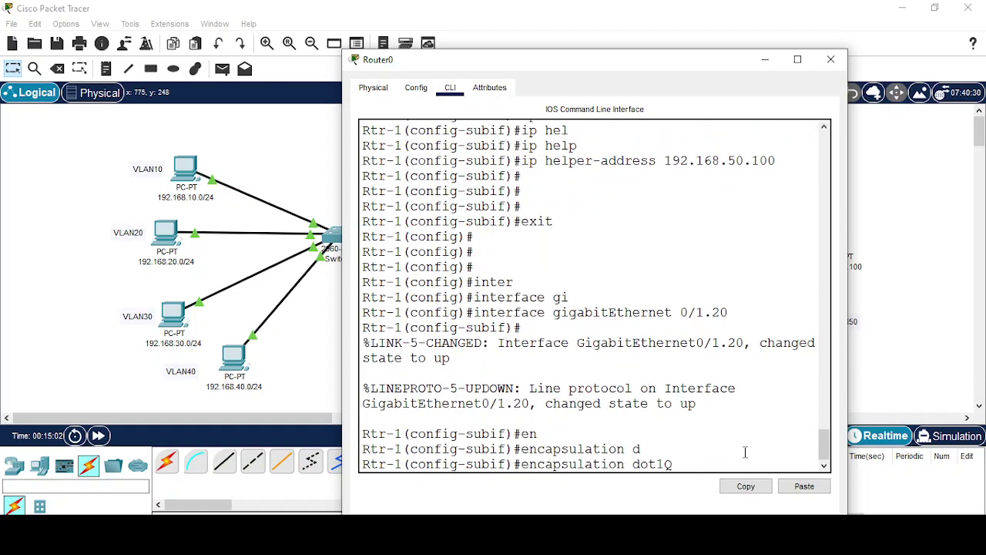
type("20")
key("Return")
- Assign IP address 192.168.20.1 with mask 255.255.255.0 to subinterface GigabitEthernet 0/1.20
type("ip ad")
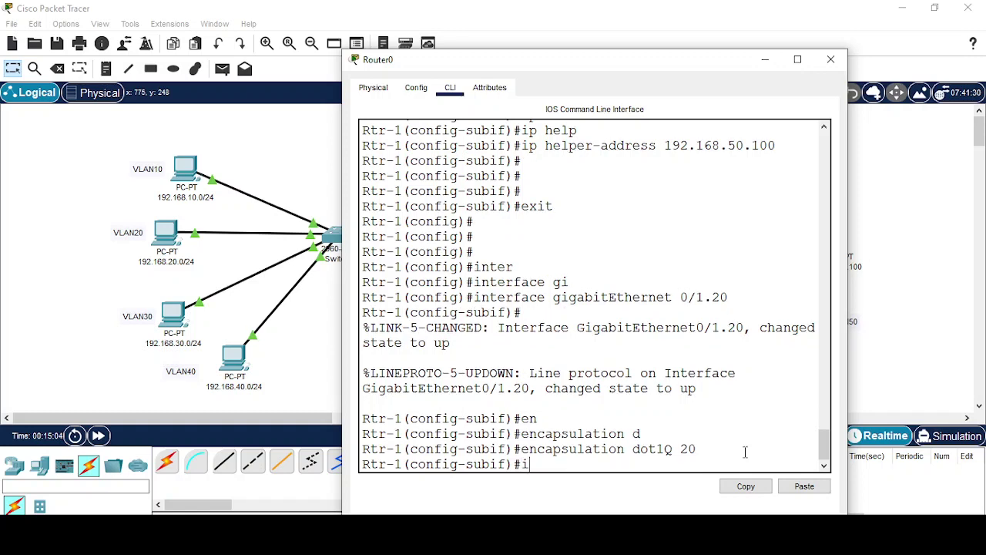
key("Tab")
type("192.")
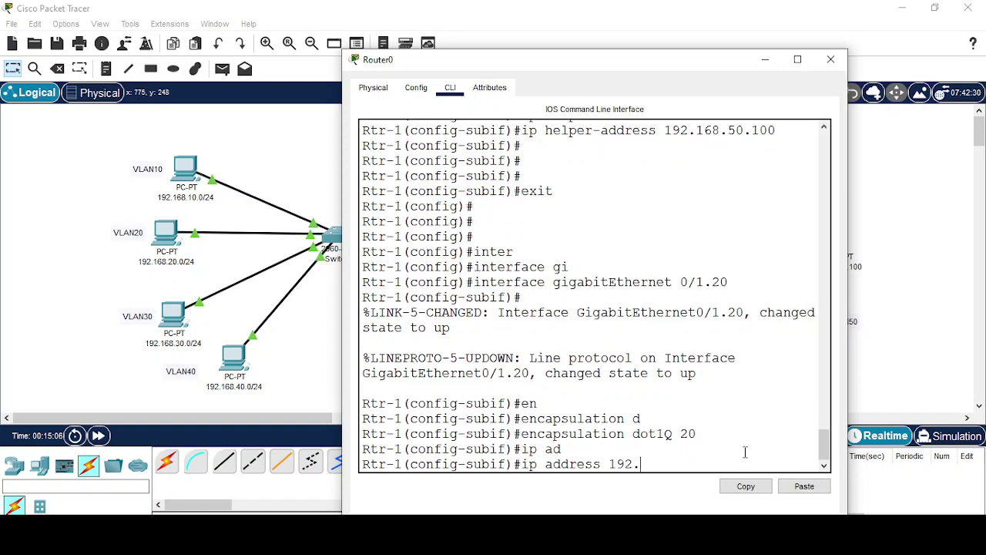
type("168.20.1 255.255.255.255.0")
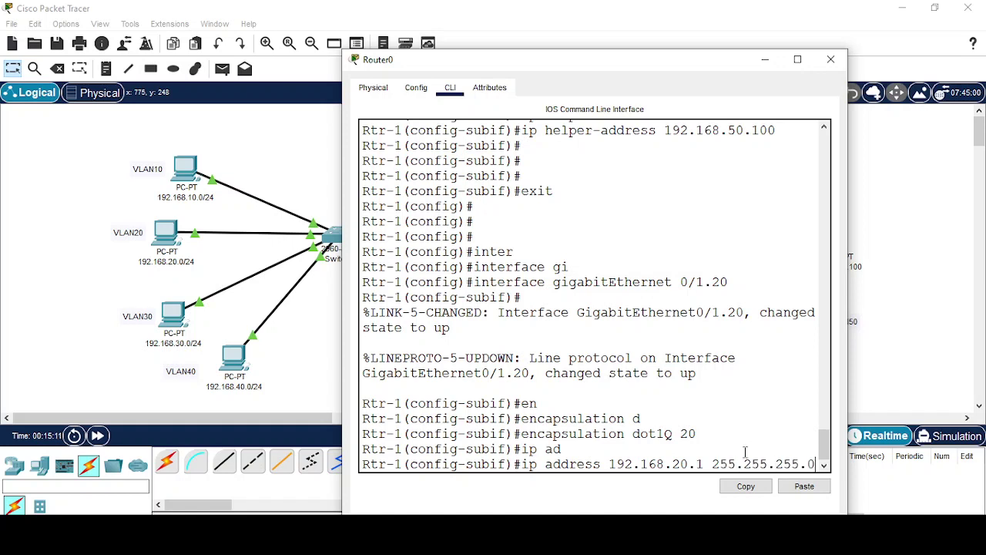
key("Return")
- Set the IP helper address of subinterface GigabitEthernet 0/1.20 to 192.168.50.100
type("ip hel")
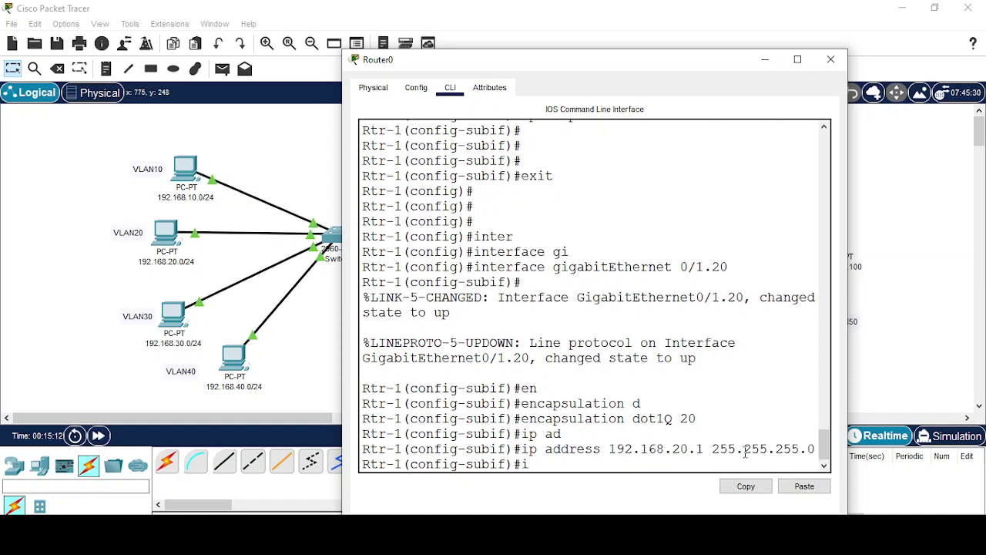
key("Tab")
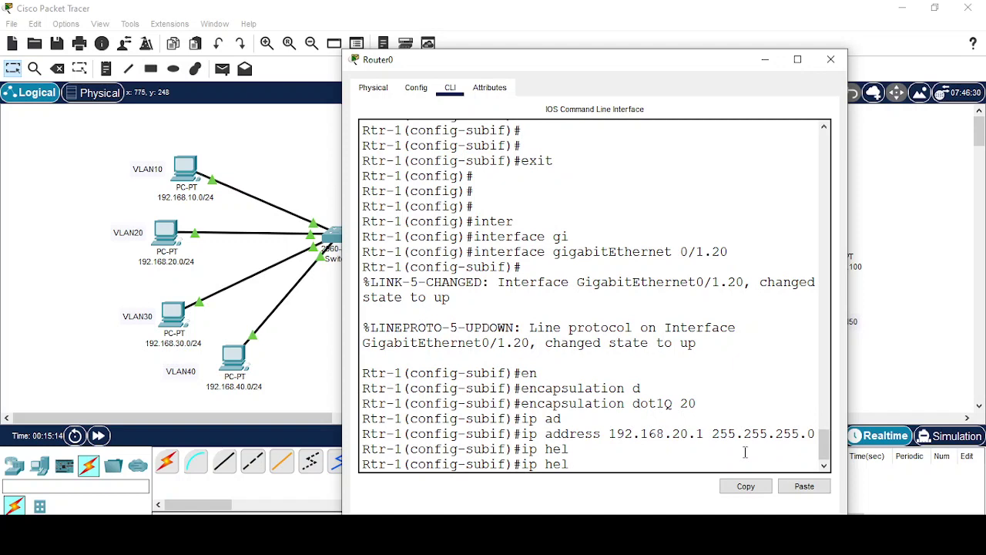
type("p")
key("Tab")
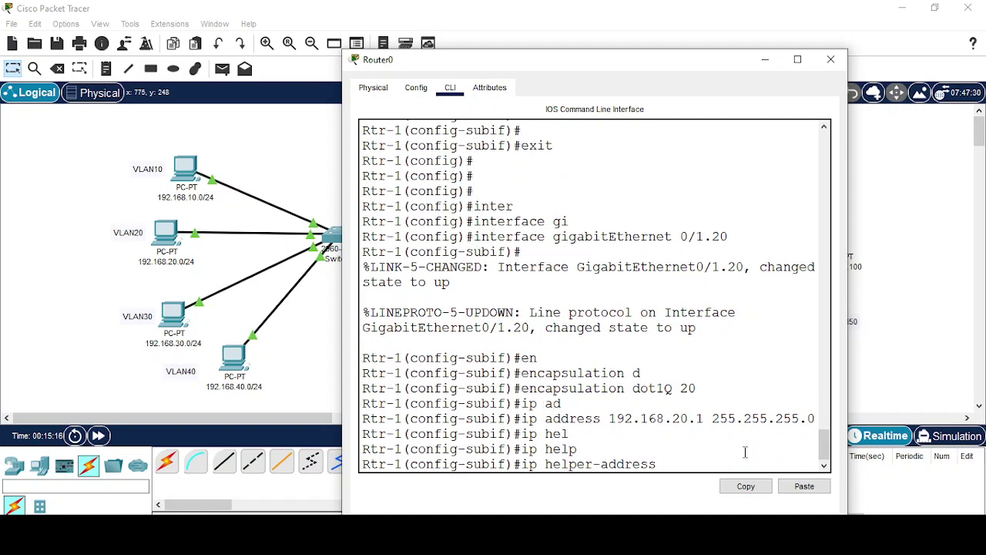
type("192.168.50.100")
key("Return")
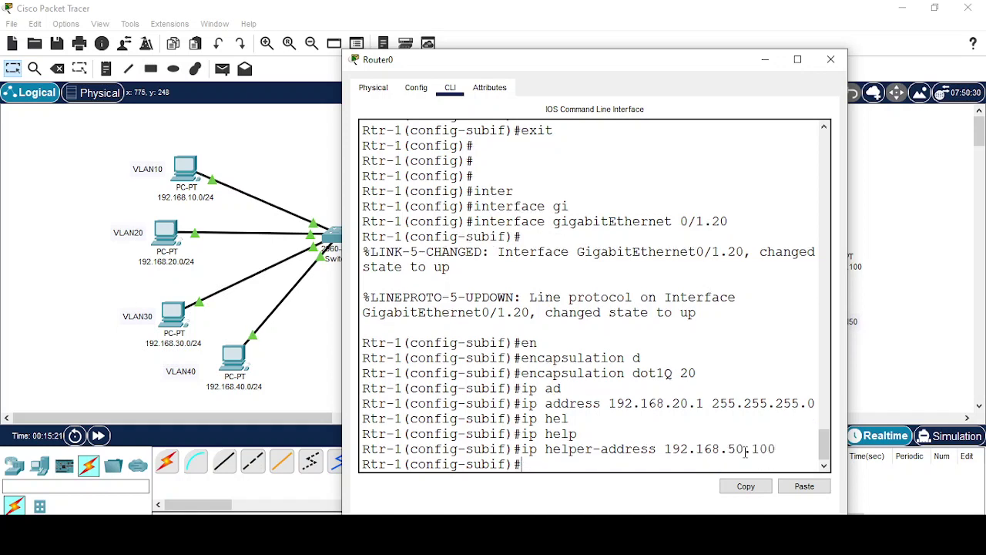
- Leave the GigabitEthernet 0/1.20 configuration and create subinterface GigabitEthernet 0/1.30 on Rtr-1
type("exit")
key("Return")
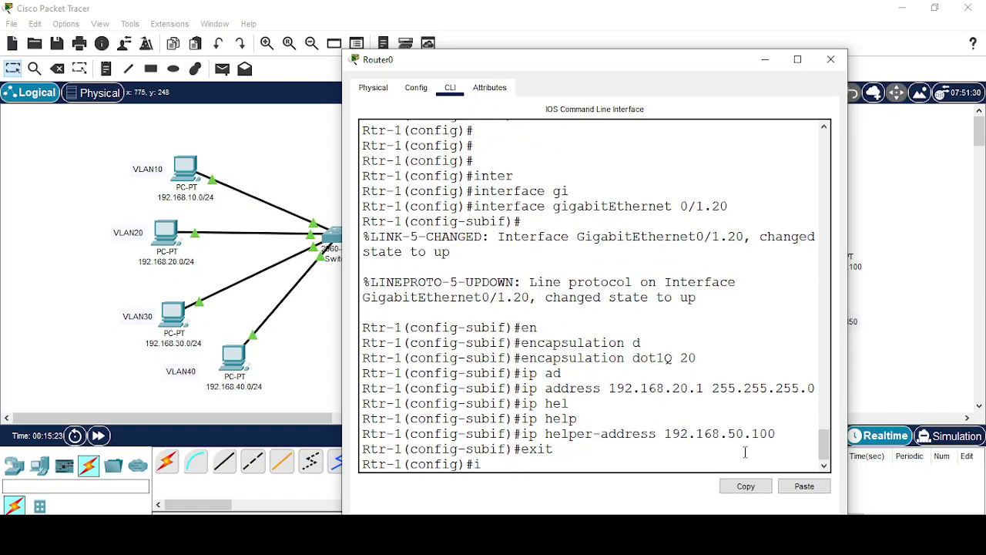
type("inter")
key("Tab")
type("g")
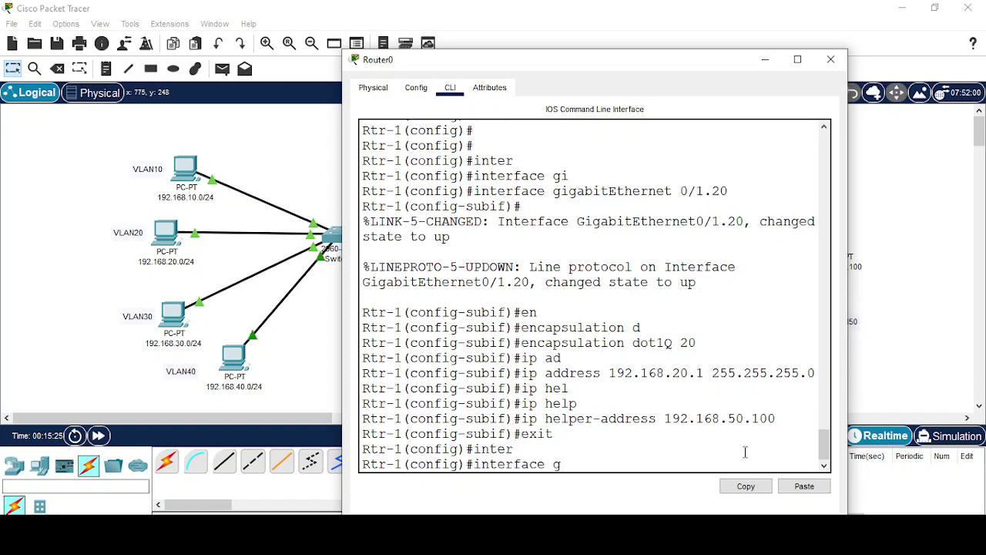
key("Tab")
type("0/1.3")
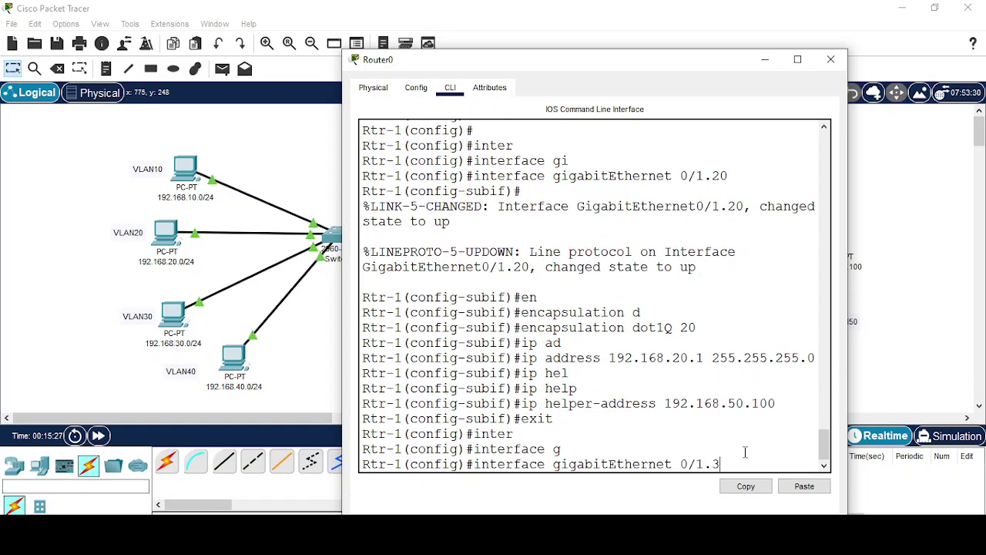
type("0")
key("Return")
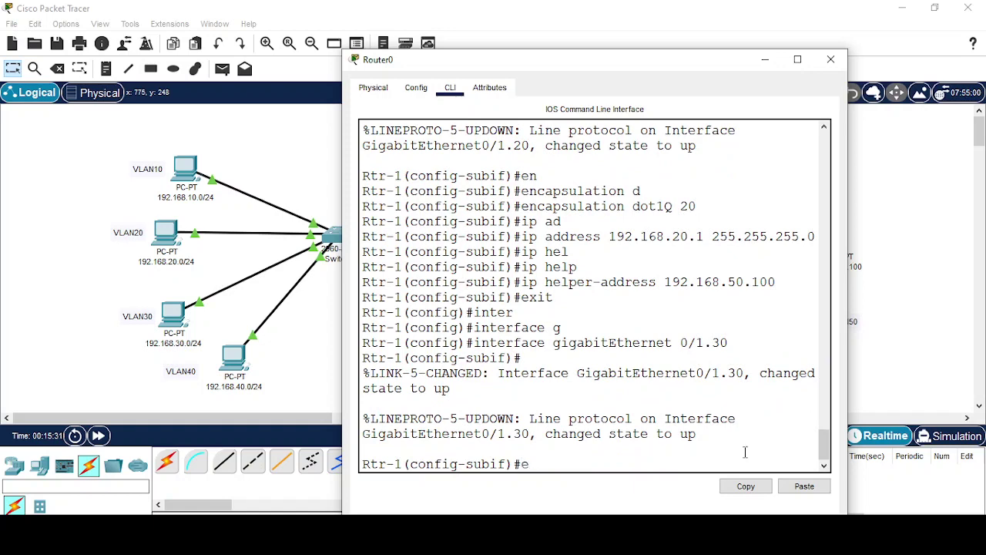
- Set dot1Q encapsulation for VLAN 30 on subinterface GigabitEthernet 0/1.30
type("n")
key("Tab")
type("do")
key("Tab")
type("3")
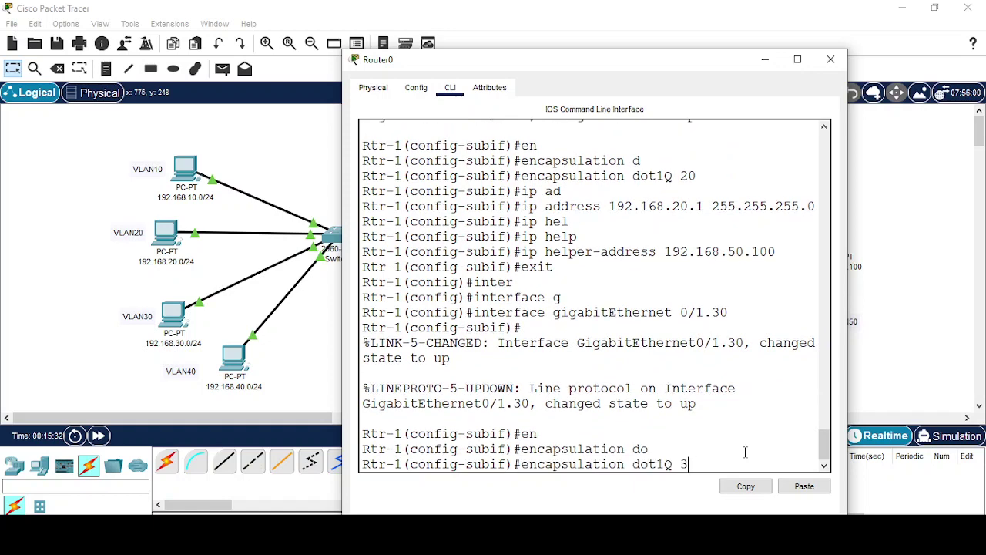
type("0")
key("Return")
key("Return")
- Assign IP address 192.168.30.1 with mask 255.255.255.0 to subinterface GigabitEthernet 0/1.30
type("ip ad")
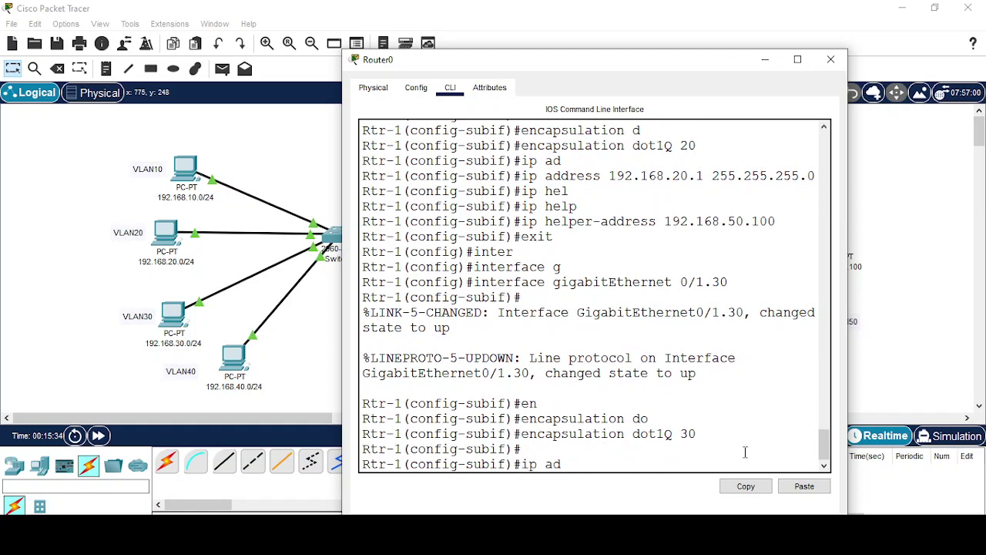
key("Tab")
type("192.168")
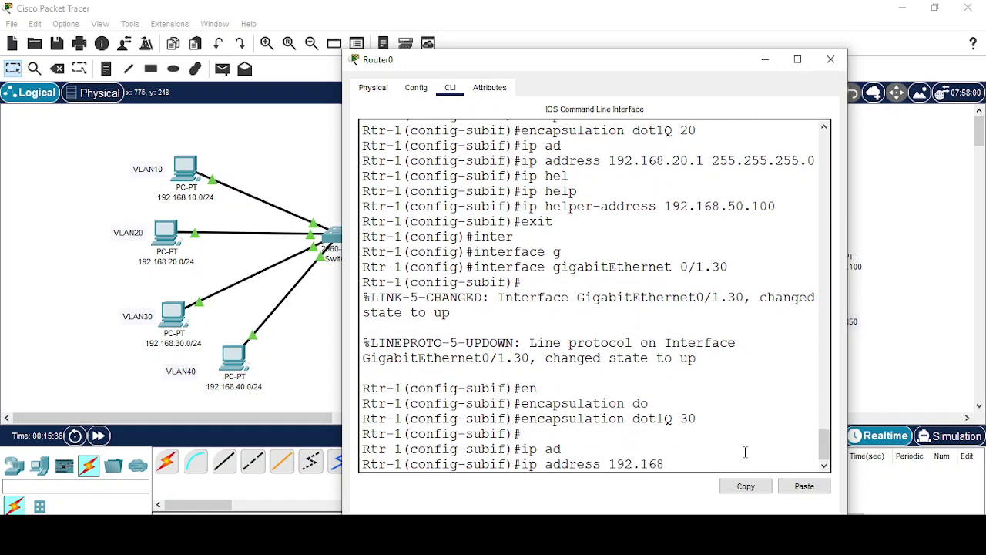
type(".30.1 255.255.255.255.0")
key("Return")
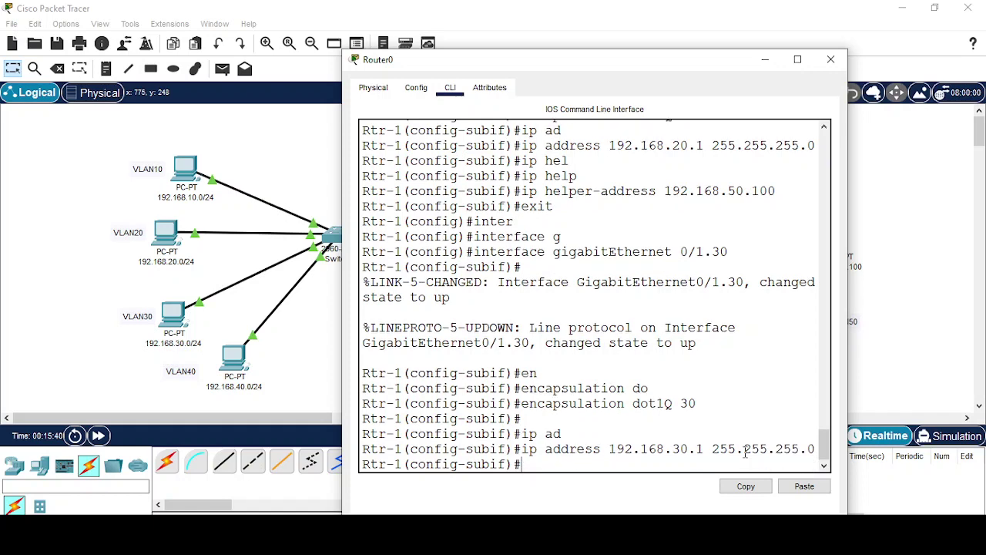
- Set the IP helper address of subinterface GigabitEthernet 0/1.30 to 192.168.50.100
type("ip hel")
key("Tab")
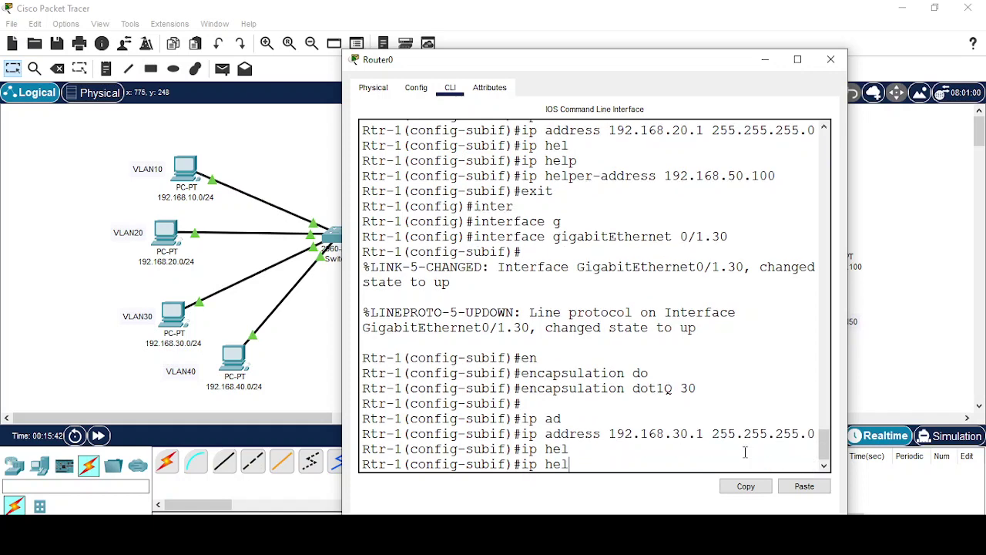
type("p")
key("Tab")
type("19")
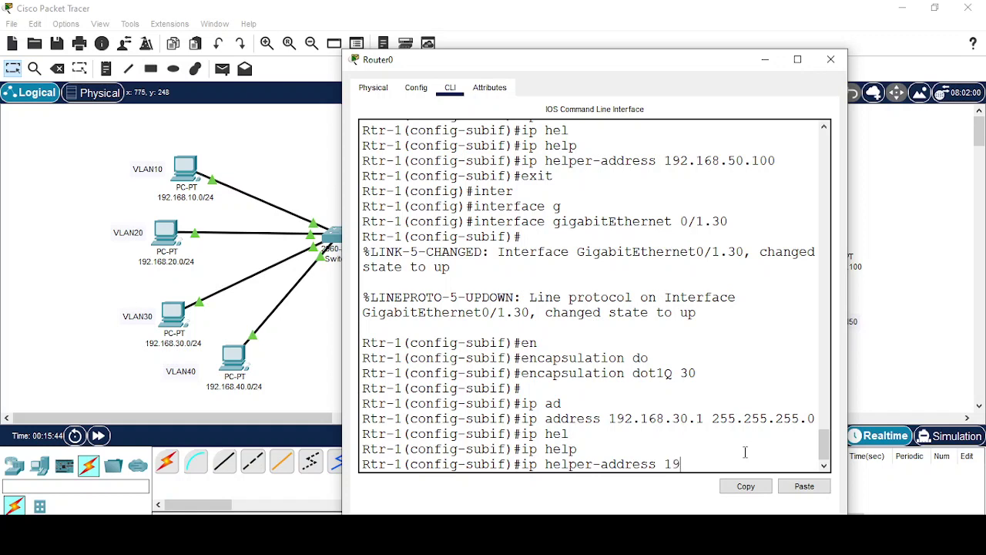
type("2.168.50.100")
key("Return")
key("Return")
- Leave the configuration of subinterface GigabitEthernet 0/1.30 and return to global configuration mode
type("exit")
key("Return")
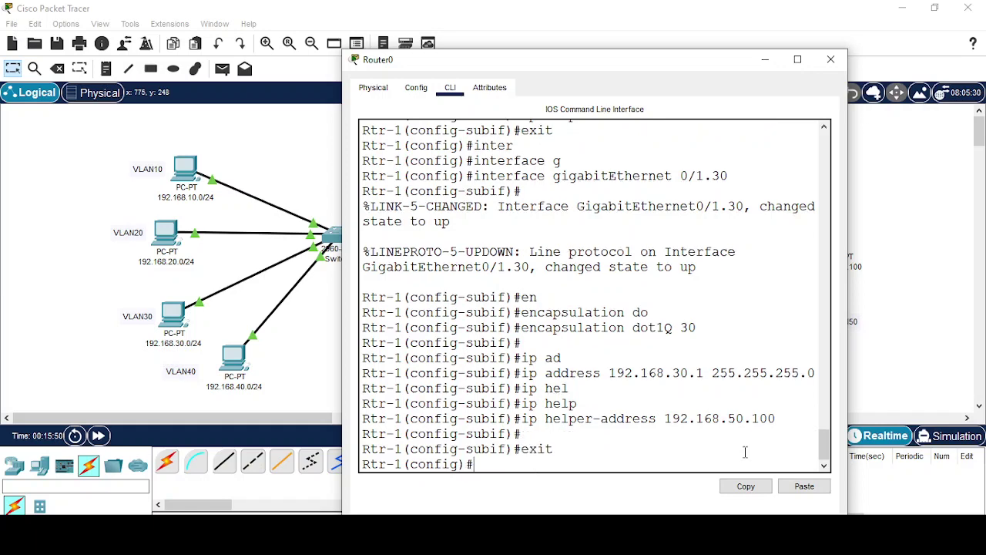
type("inter")
key("Tab")
type("gi")
key("Tab")
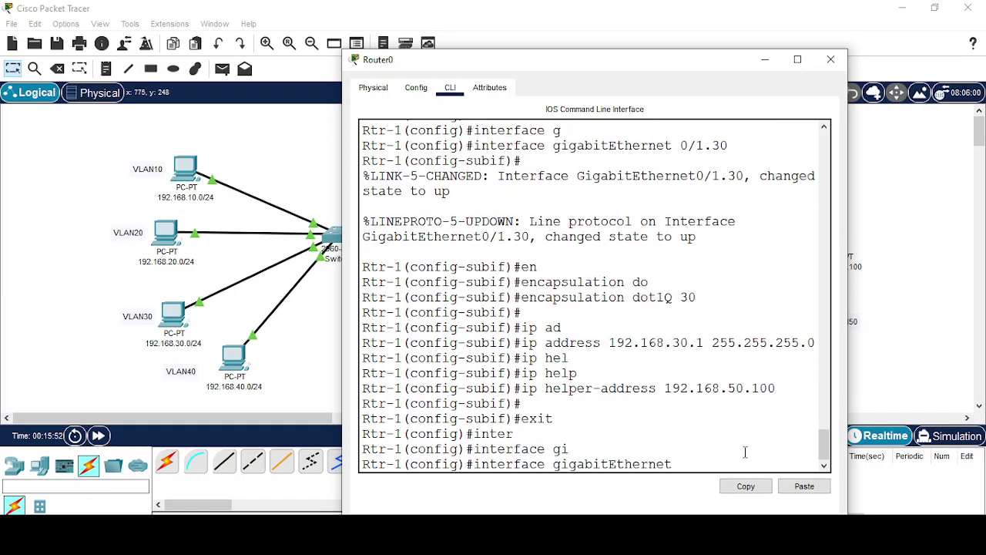
type("0/1")
key("Return")
type("en")
key("Tab")
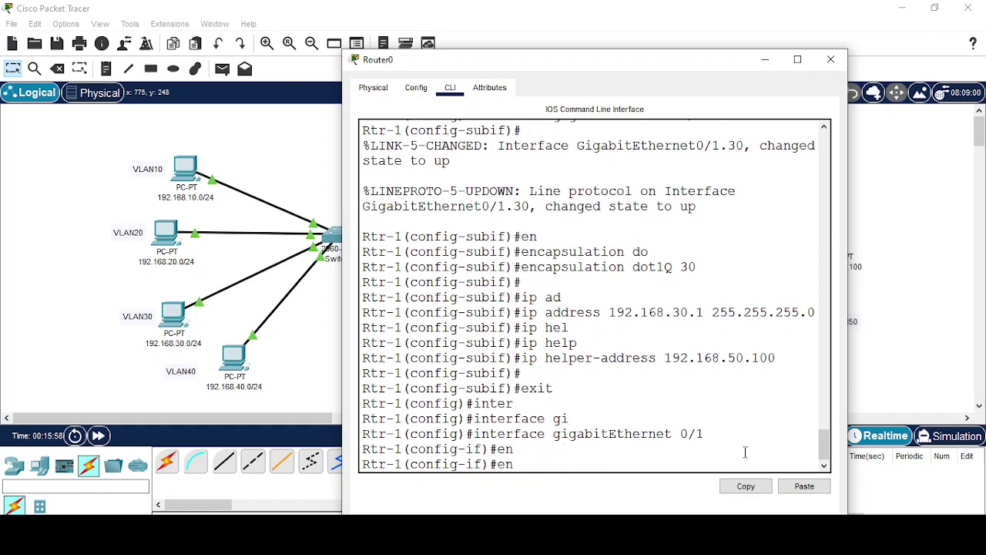
key("BackSpace")
key("BackSpace")
type("q")
type("exit")
key("Return")
- Create subinterface GigabitEthernet 0/1.40 on Rtr-1
type("inter")
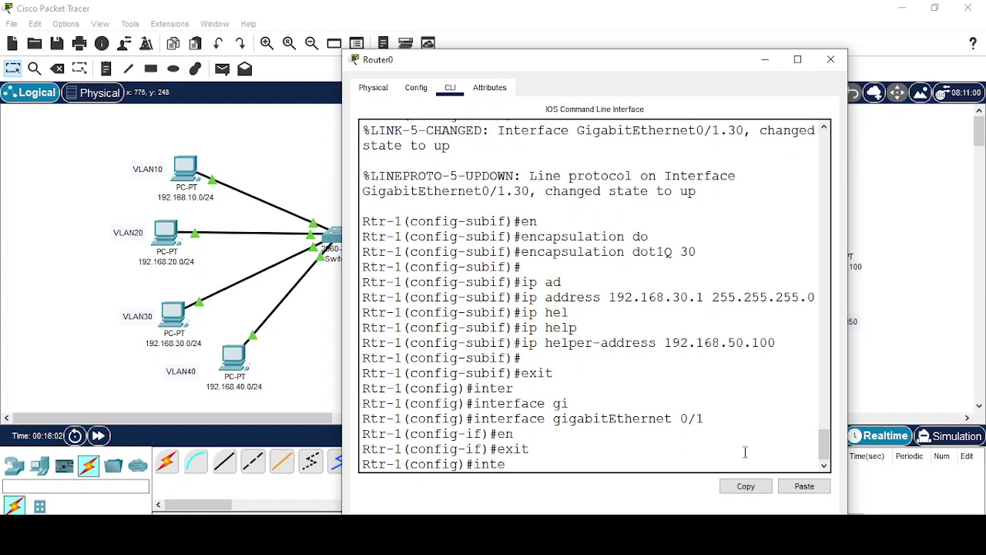
key("Tab")
type("gi")
key("Tab")
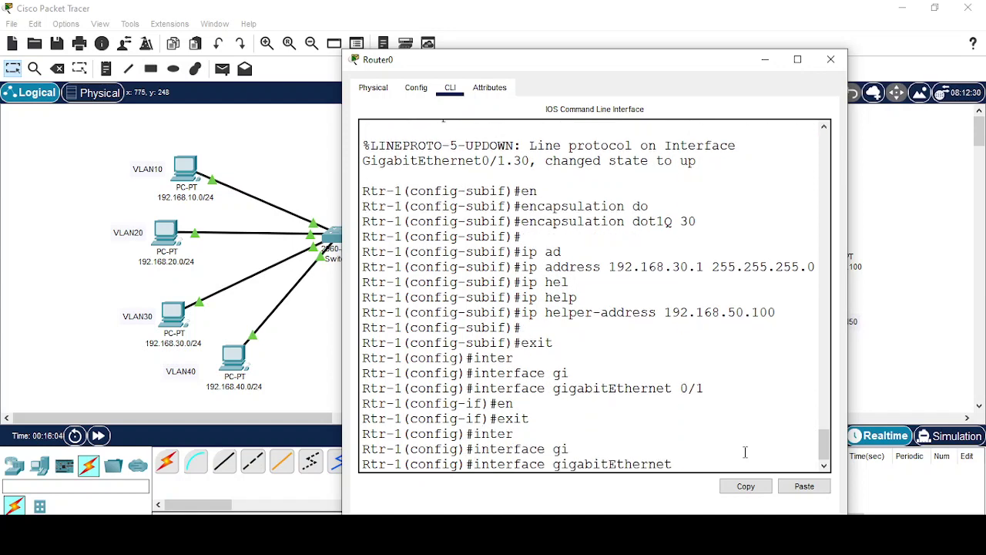
type("0/1.40")
key("Return")
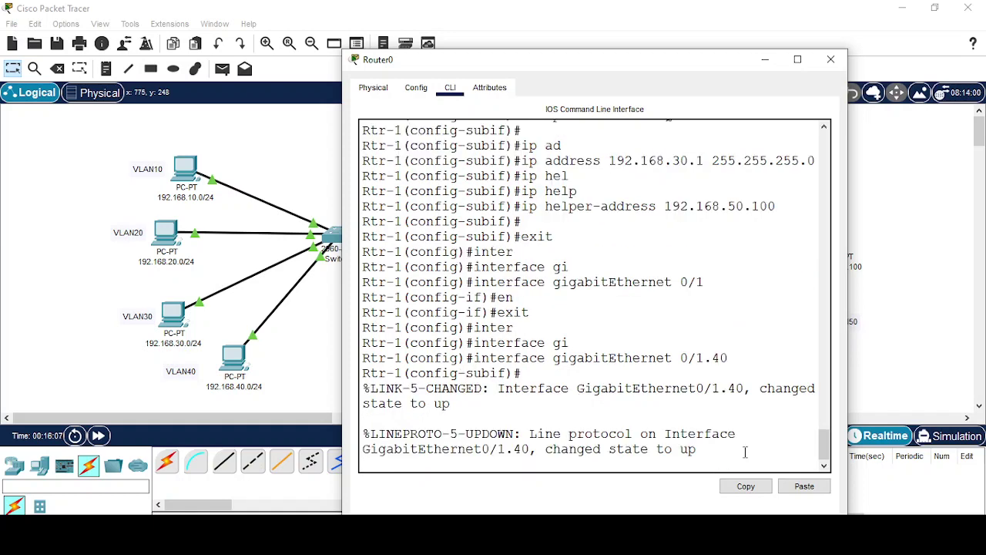
key("Return")
- Set dot1Q encapsulation for VLAN 40 on subinterface GigabitEthernet 0/1.40
type("en")
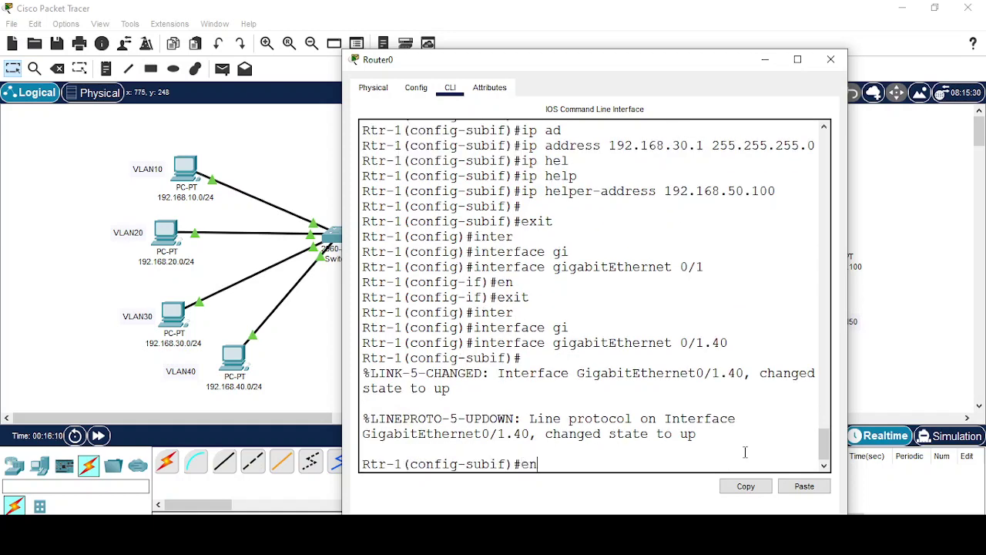
key("Tab")
type("do")
key("Tab")
type("40")
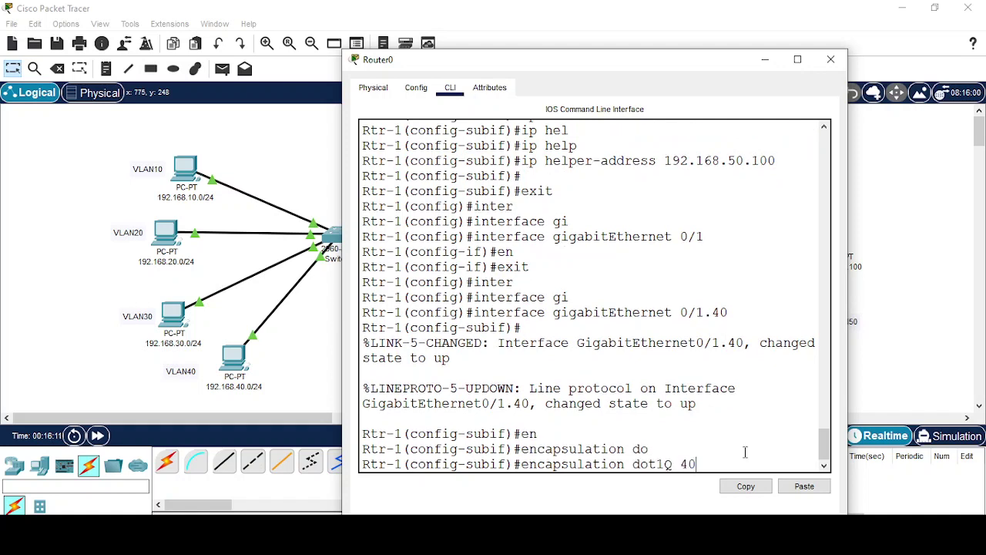
key("Return")
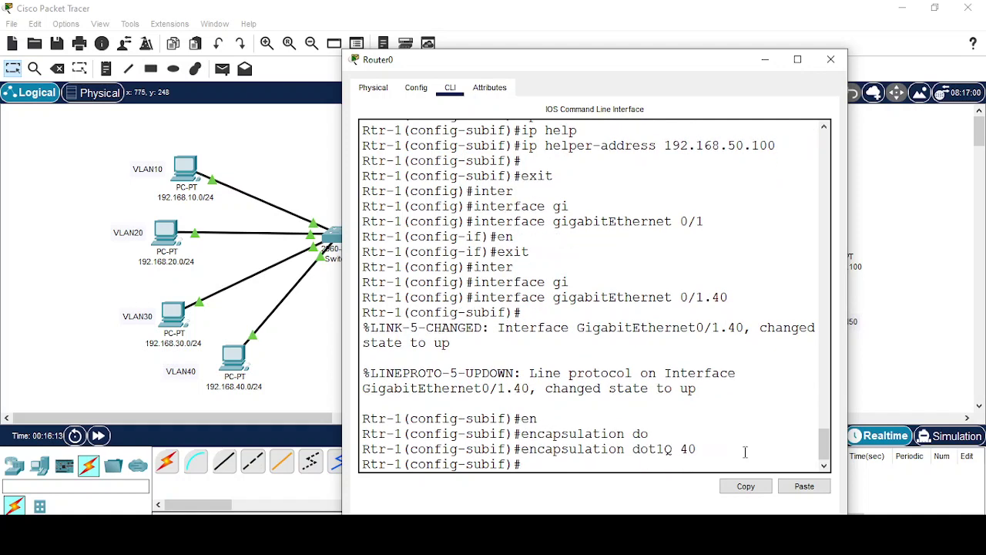
- Assign IP address 192.168.40.1 with mask 255.255.255.0 to subinterface GigabitEthernet 0/1.40
type("ip ad")
key("Tab")
type("192.16")
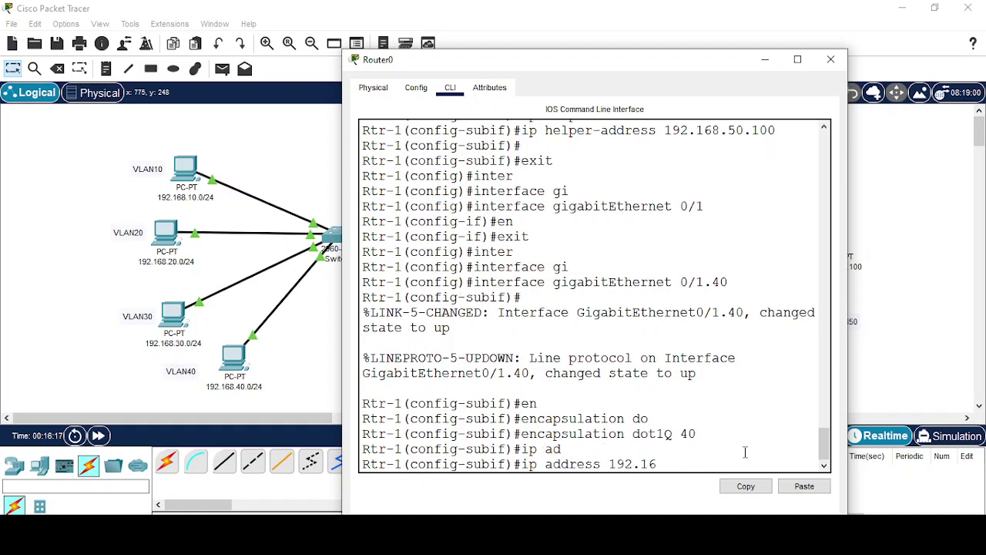
type("8.40.1 255.255.255.0")
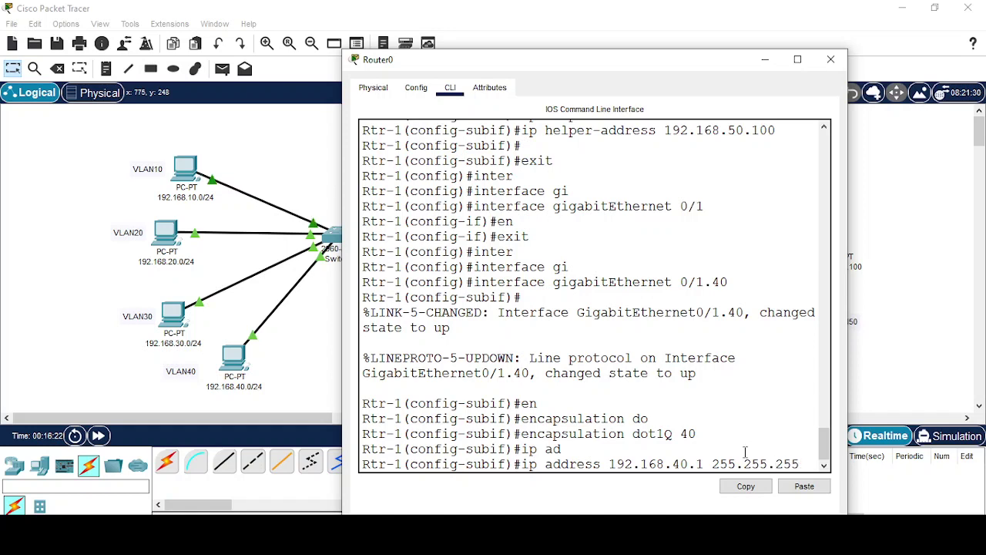
key("Return")
key("Return")
type("exit")
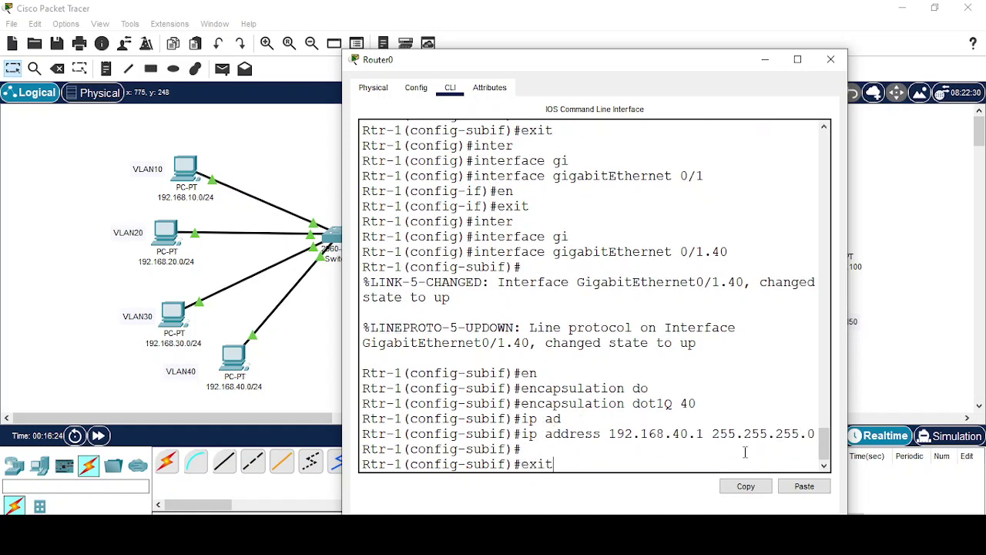
key("Return")
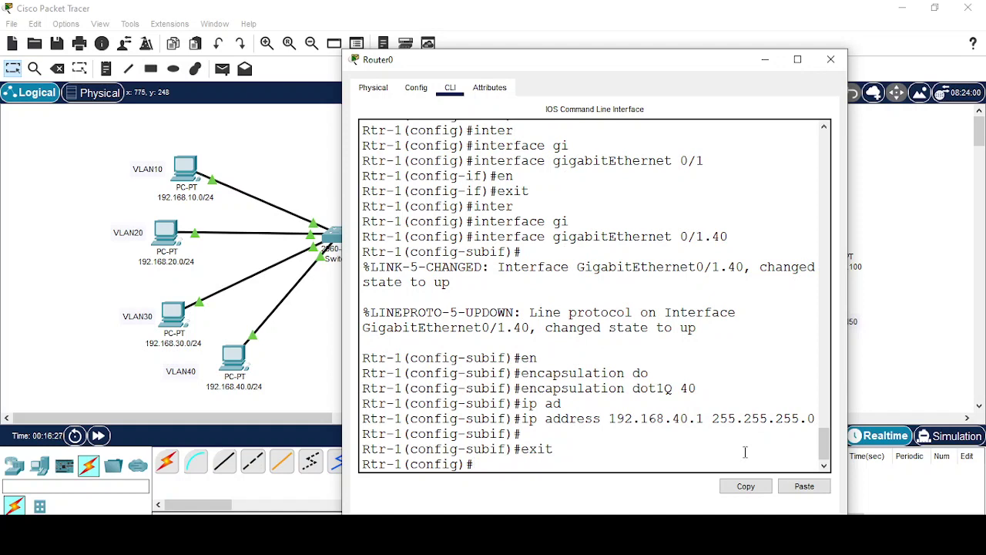
key("Up")
key("Up")
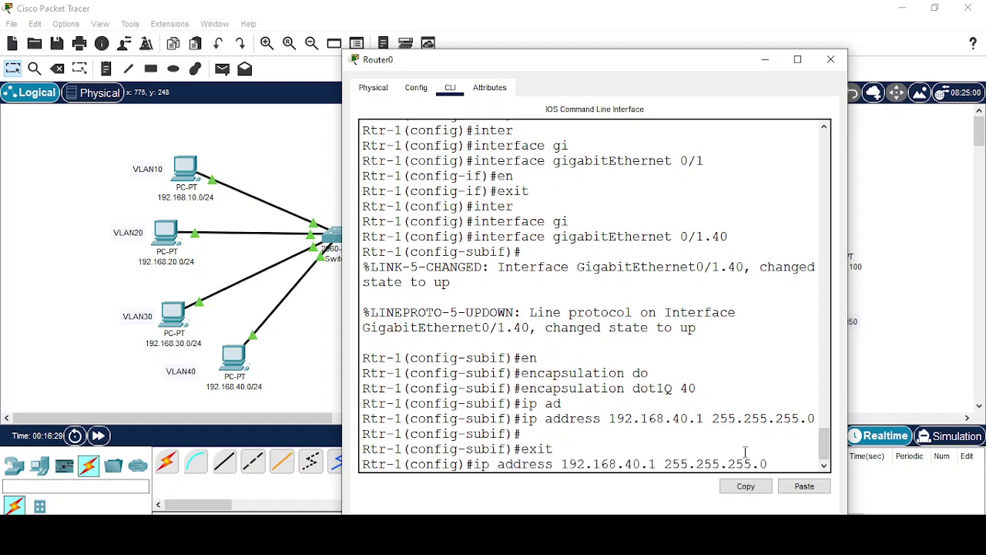
key("Up")
key("Up")
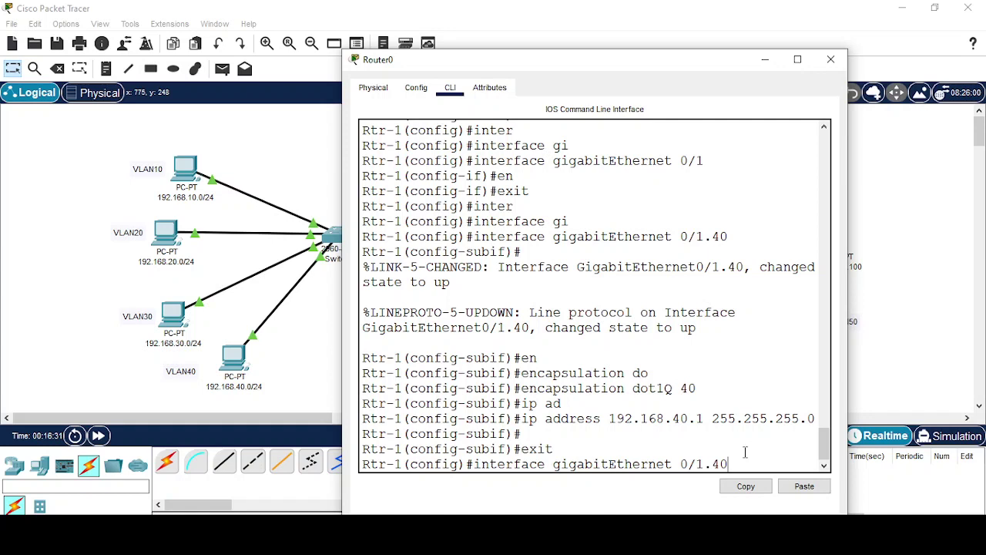
key("Return")
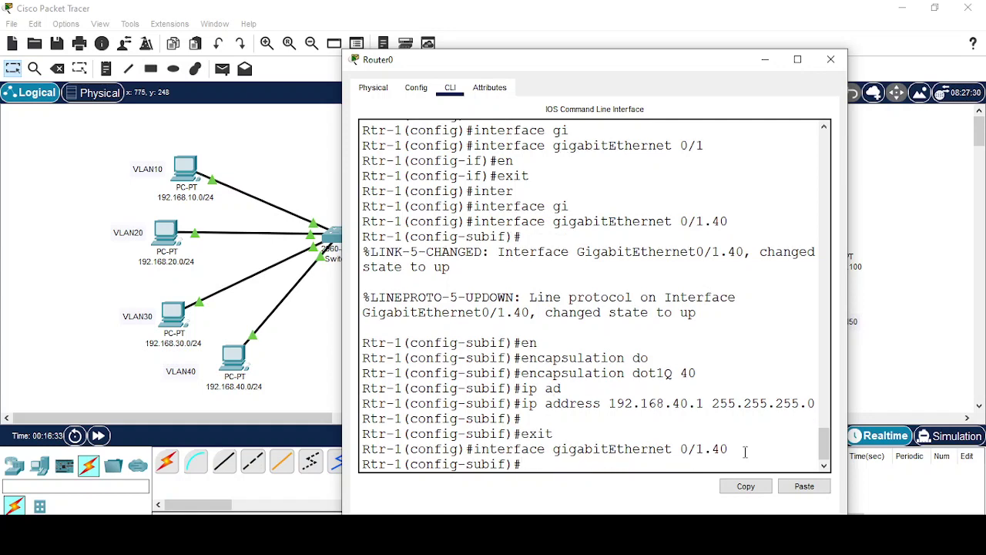
- Set the IP helper address of subinterface GigabitEthernet 0/1.40 to 192.168.50.100
type("ip help")
key("Tab")
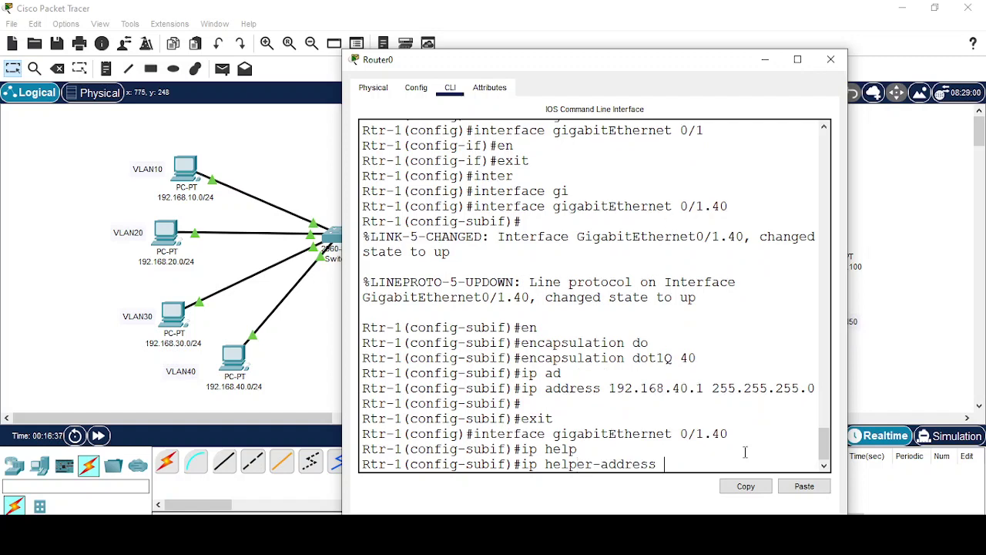
type("192.168.50.1")
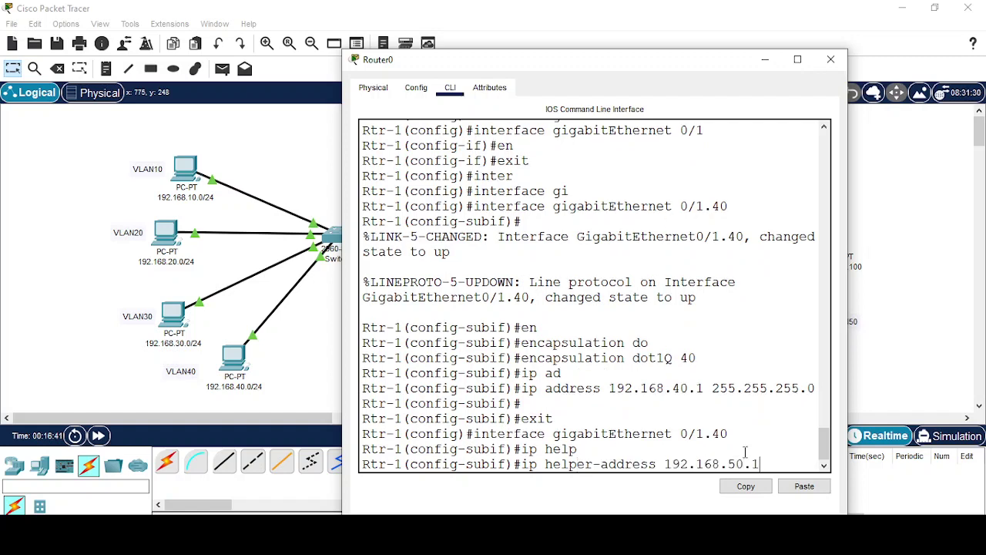
type("00")
key("Return")
key("Return")
key("Return")
- Leave the GigabitEthernet 0/1.40 configuration and save the running configuration of Rtr-1 with do wr
type("exi")
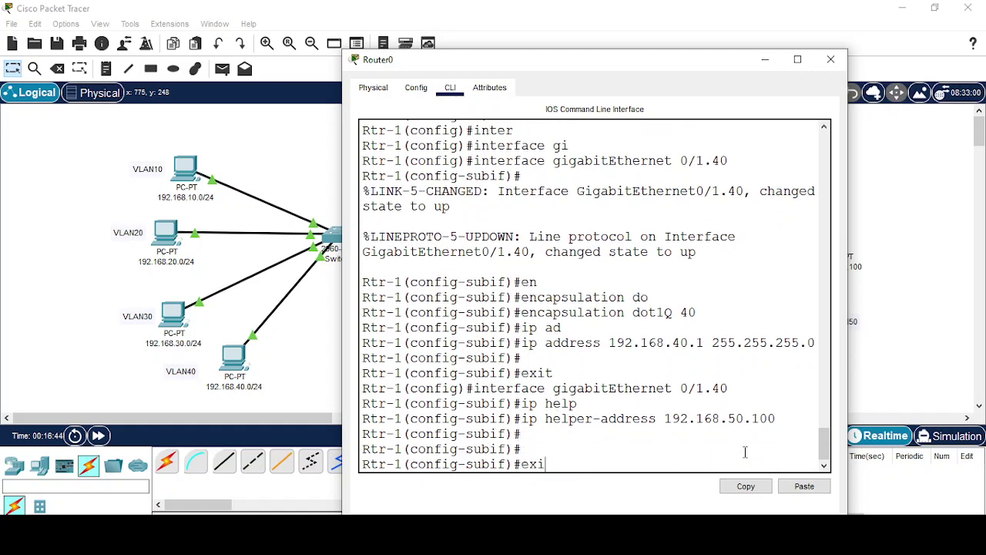
type("t")
key("Return")
key("Return")
key("Return")
key("Return")
key("Return")
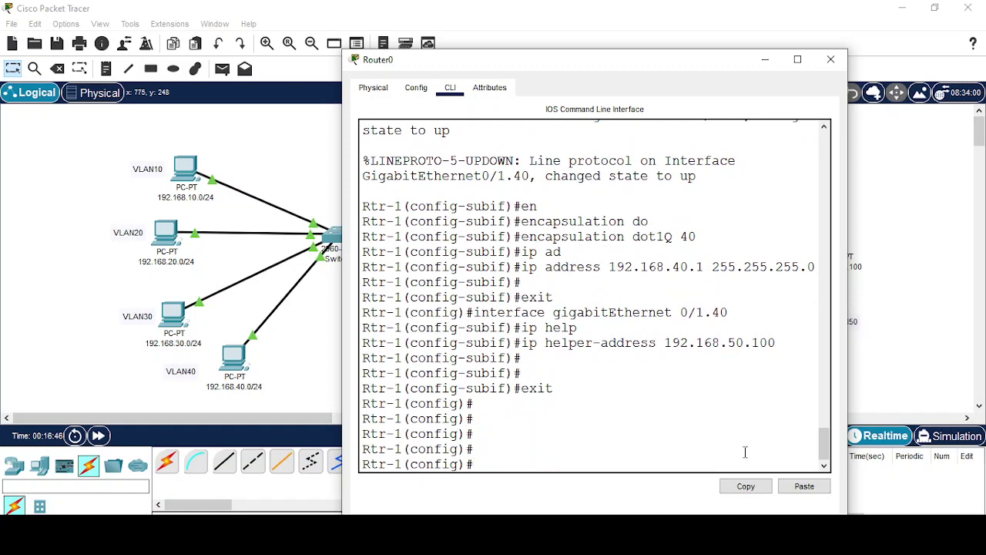
type("do wr")
key("Return")
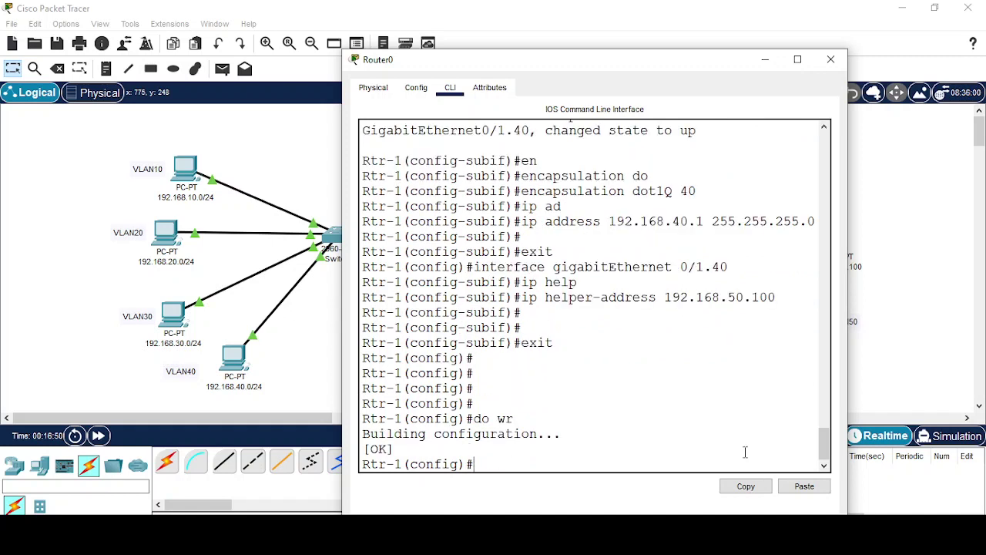
- Enter the configuration of interface serial 0/3/0 on Rtr-1 and enable it with no shutdown
type("inter")
key("Tab")
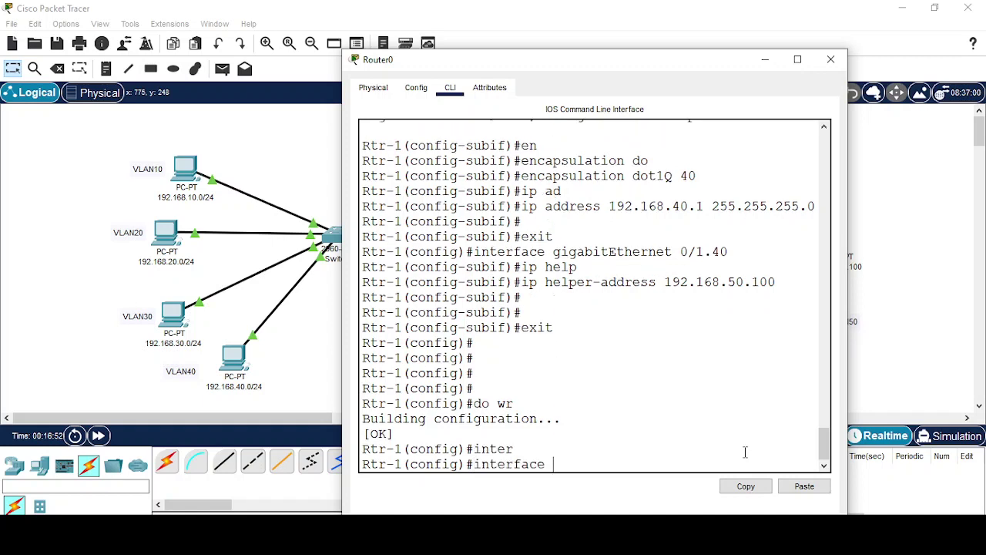
type("se")
key("Tab")
type("0")
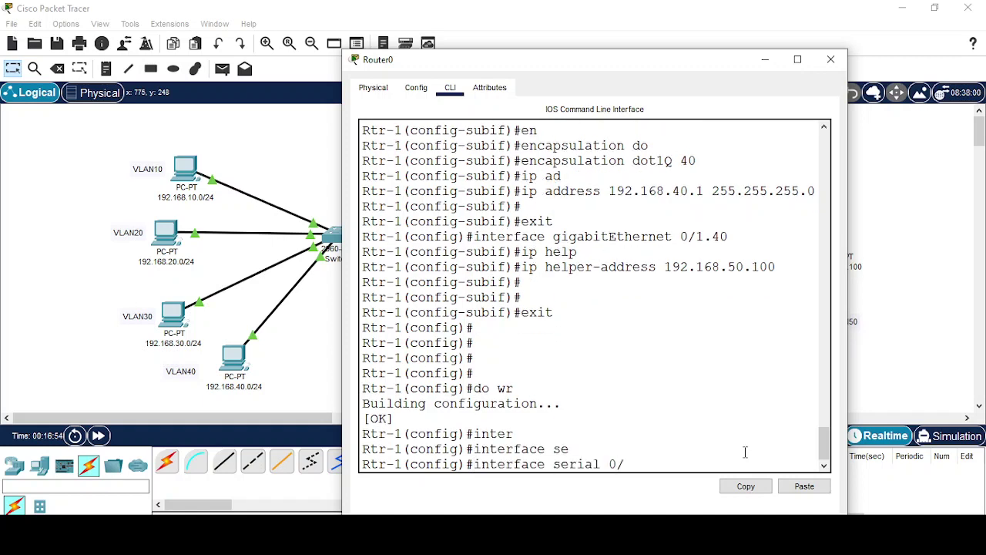
type("/2")
key("BackSpace")
type("3/0")
key("Return")
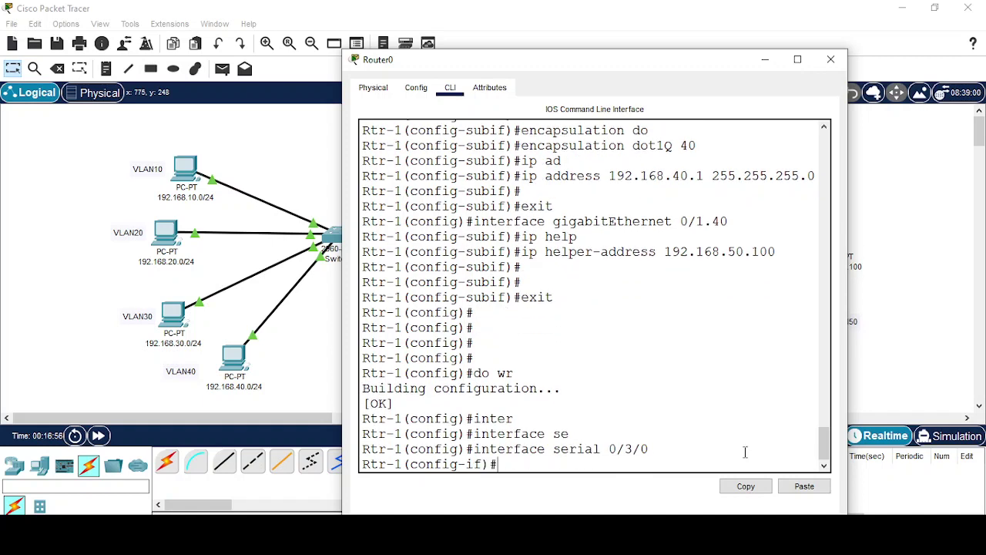
type("no shu")
key("Tab")
key("Return")
key("Return")
key("Return")
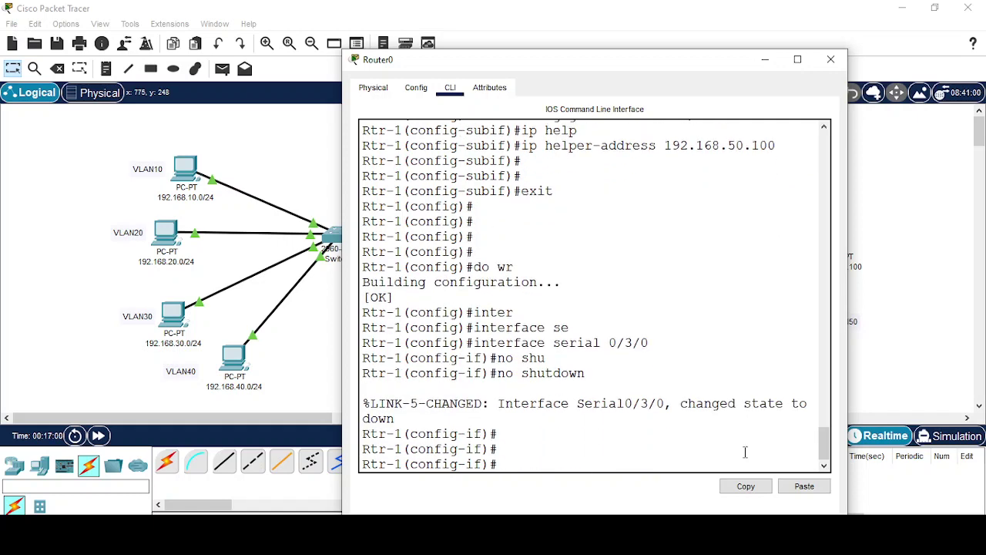
- Set the clock rate of interface serial 0/3/0 to 64000
type("clo")
key("Tab")
type("r")
key("Tab")
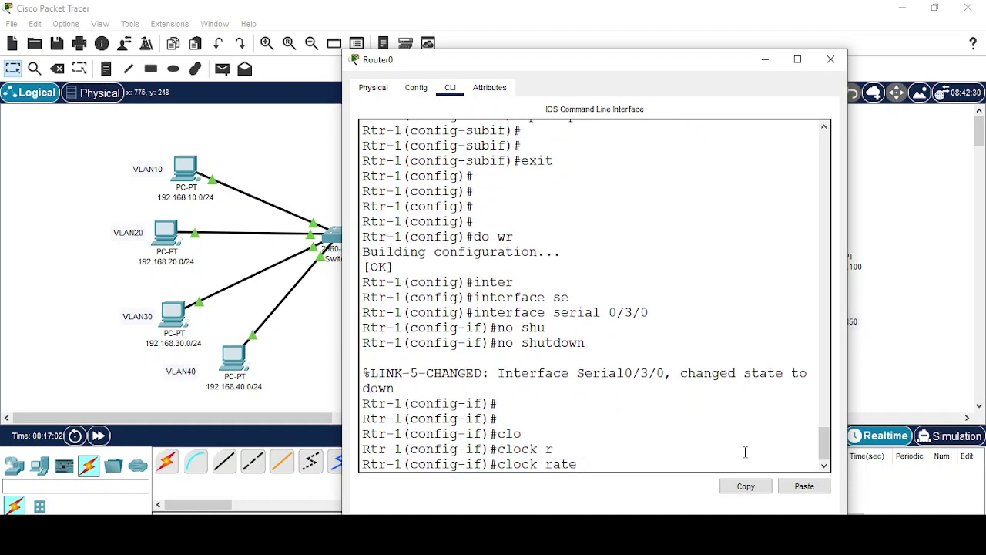
type("64000")
key("Return")
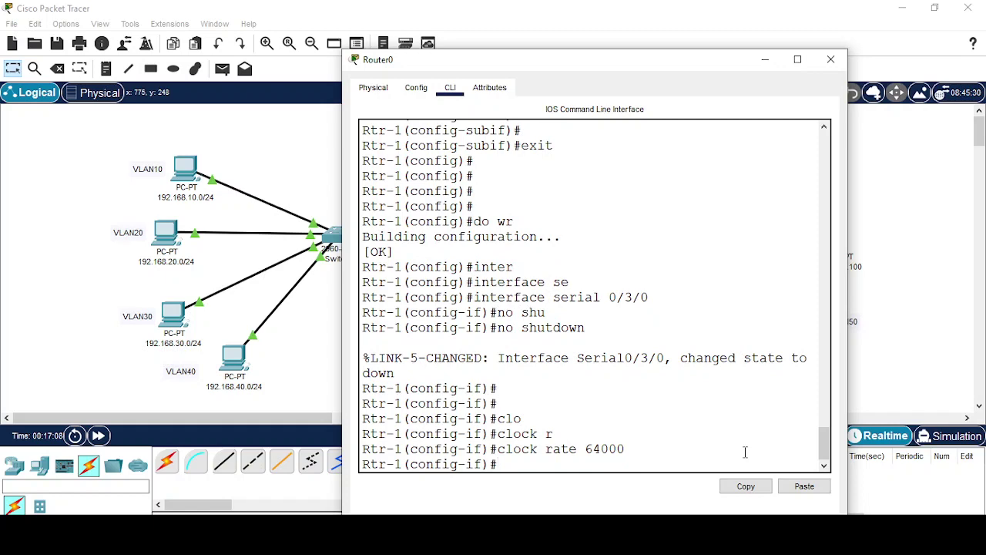
- Assign IP address 1.1.1.1 with mask 255.255.255.0 to interface serial 0/3/0
type("ip ad")
key("Tab")
left_click_drag(559, 62, 793, 125)
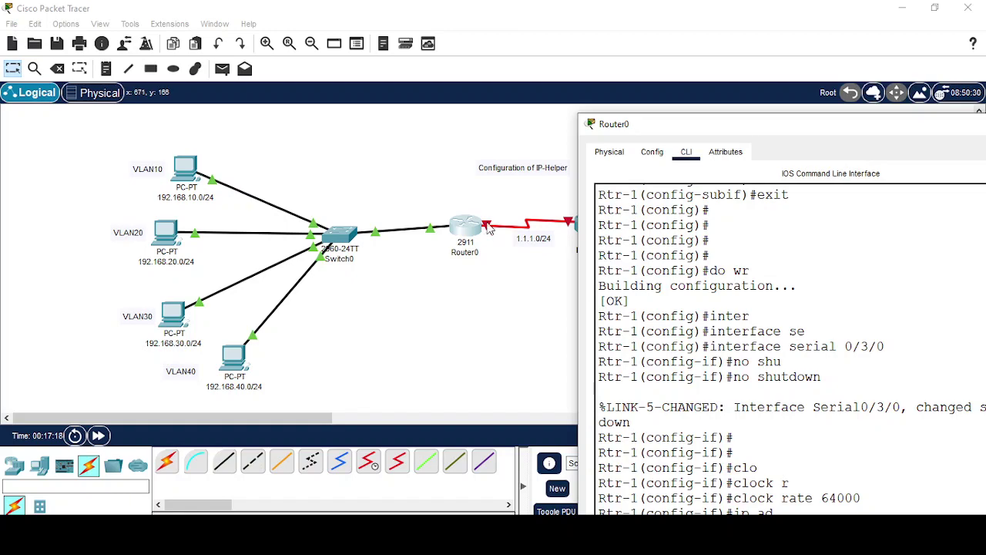
left_click_drag(762, 131, 487, 2)
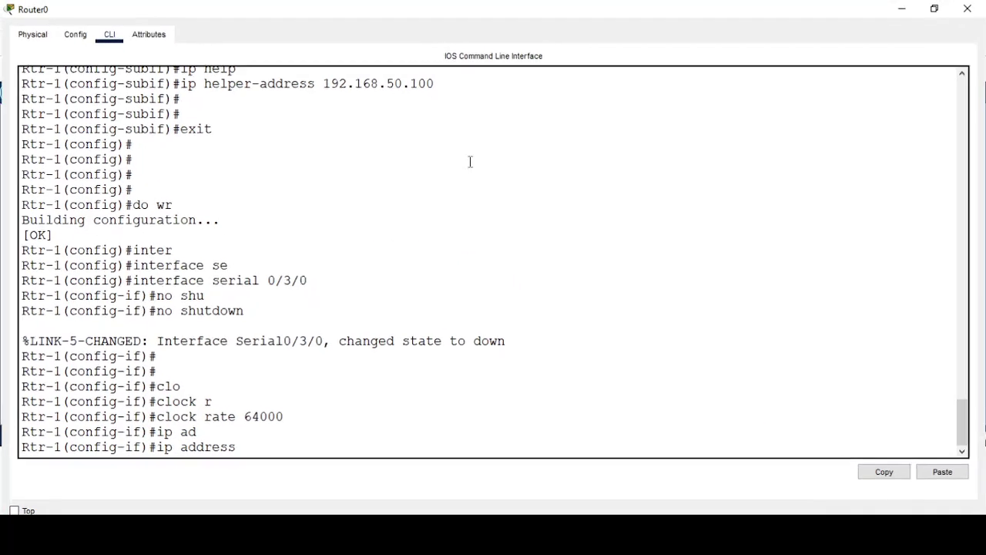
left_click(934, 7)
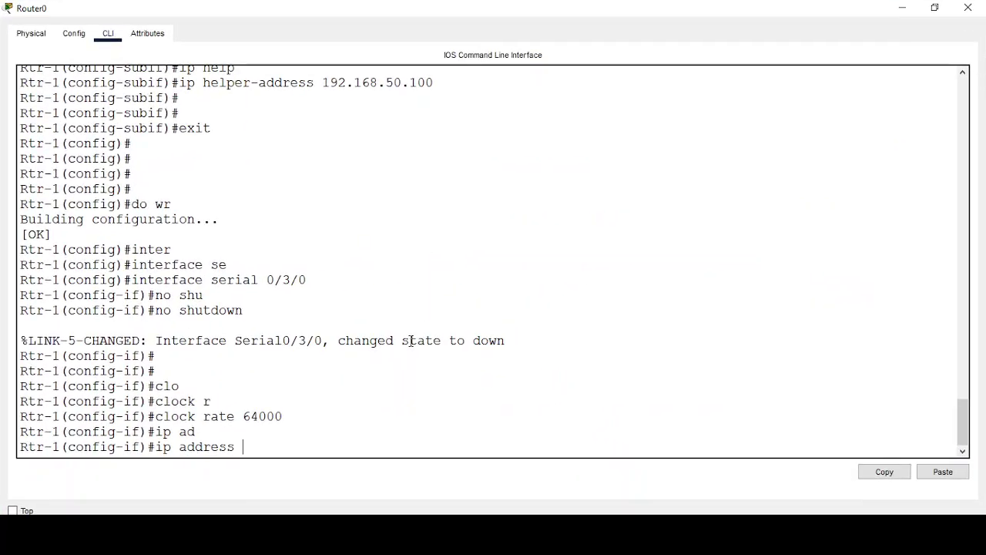
type("1")
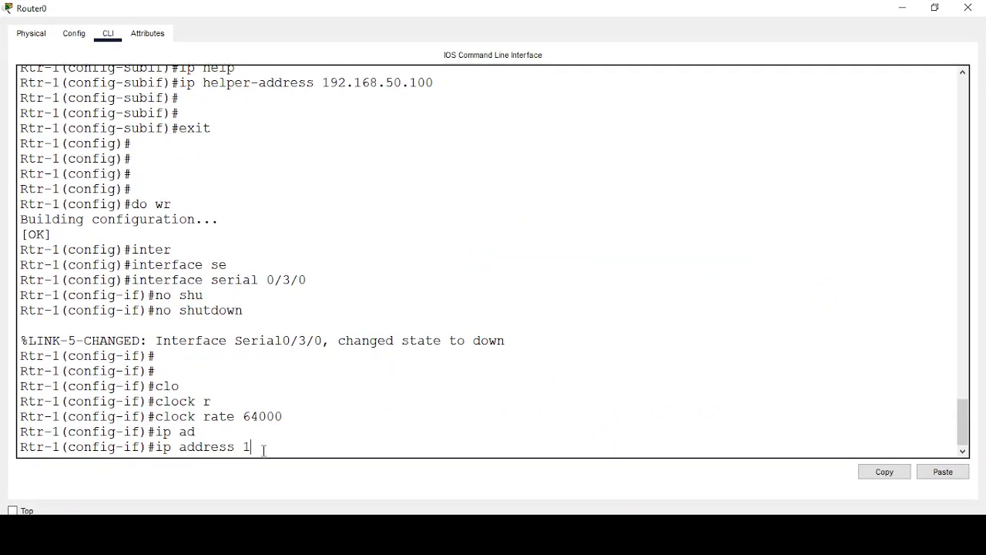
type(".1.1.1 255.255.255")
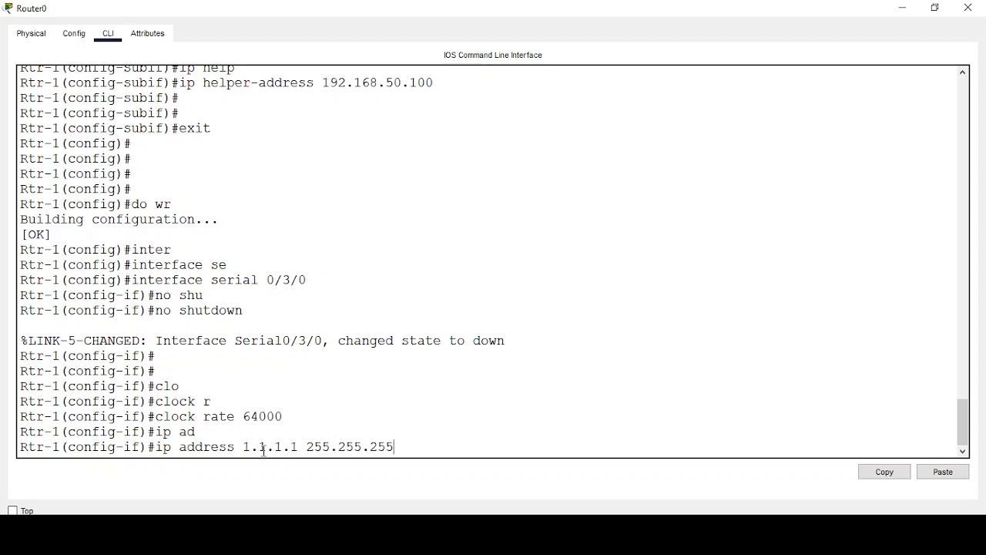
type(".0")
key("Return")
key("Return")
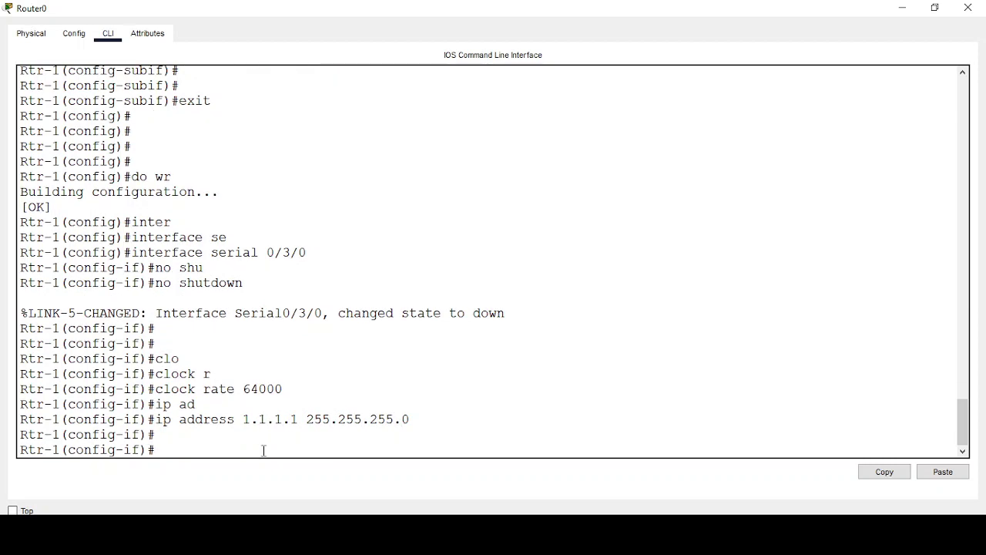
- Leave the serial 0/3/0 configuration and restore the Router0 window to its smaller size beside the topology
type("exit")
key("Return")
key("Return")
key("Return")
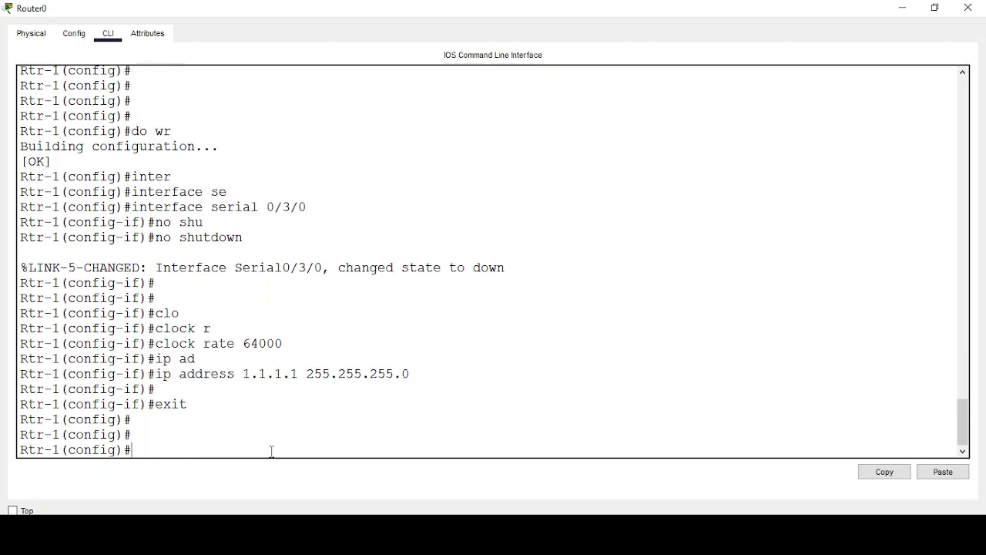
left_click(935, 8)
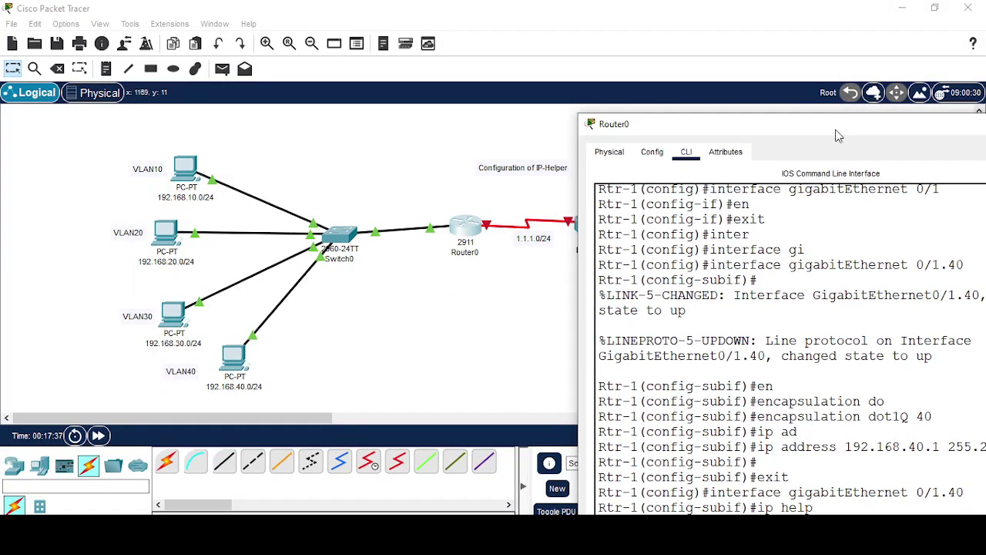
left_click_drag(835, 127, 526, 277)
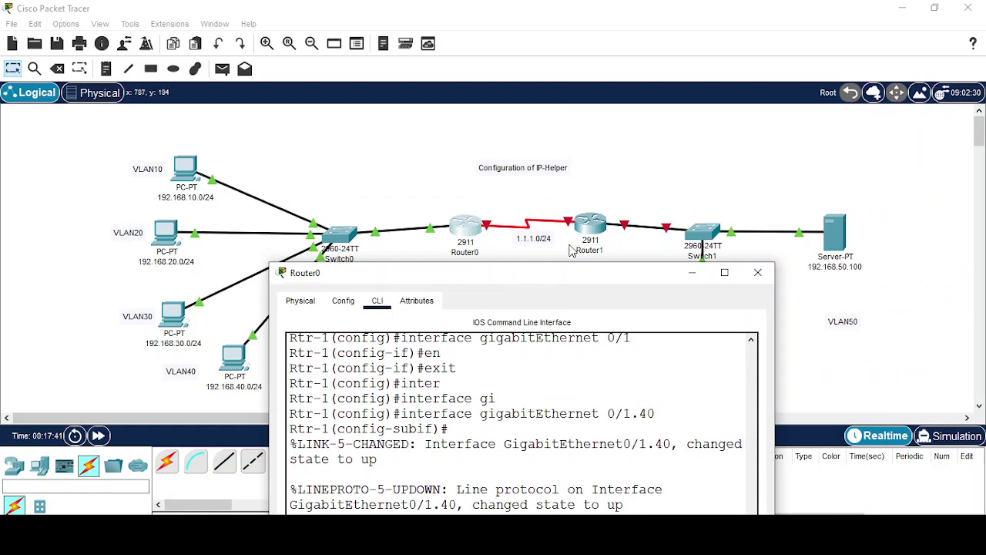
left_click_drag(549, 277, 549, 447)
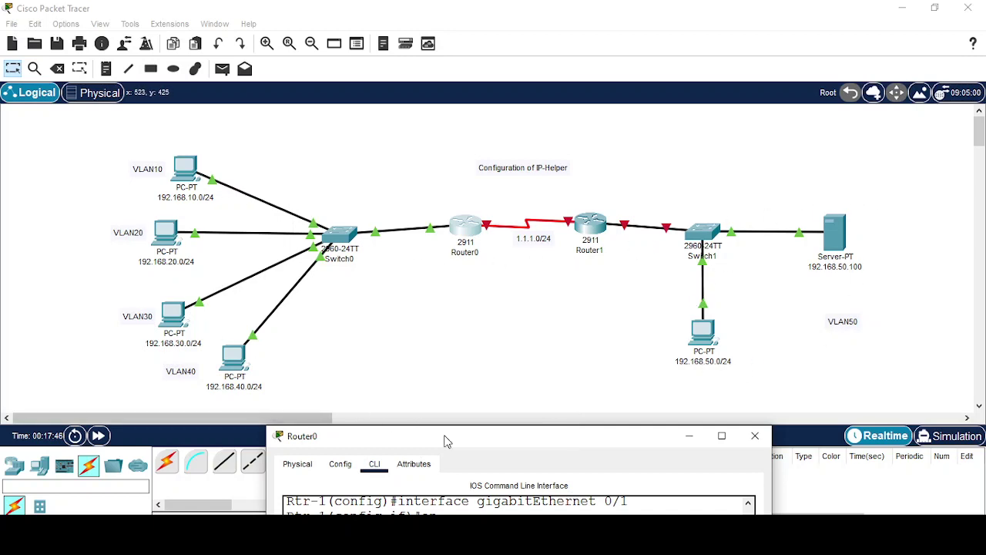
left_click_drag(448, 442, 384, 61)
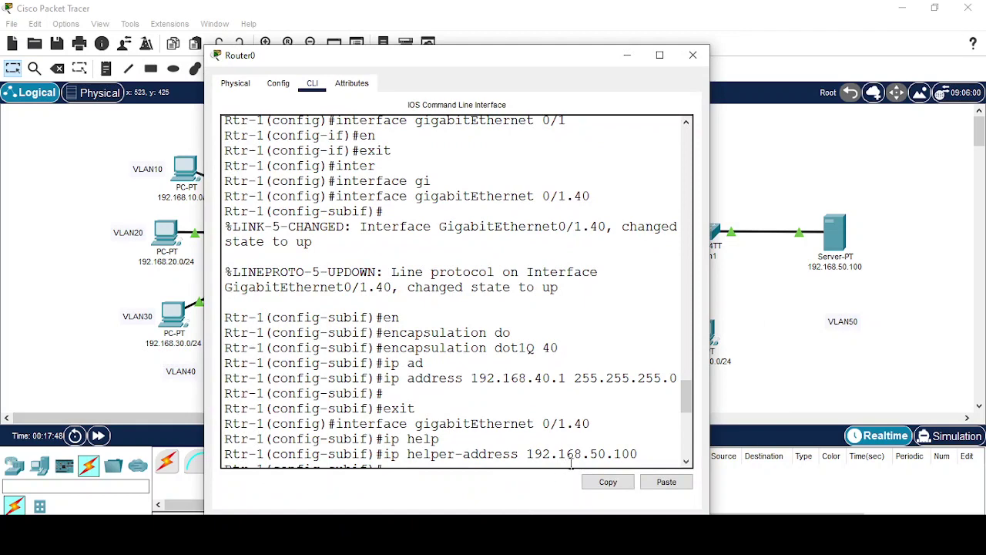
- Start OSPF routing process 1 on Rtr-1 from global configuration mode
scroll(572, 463, "down", 15)
key("Return")
type("exit")
key("Return")
key("Return")
key("Return")
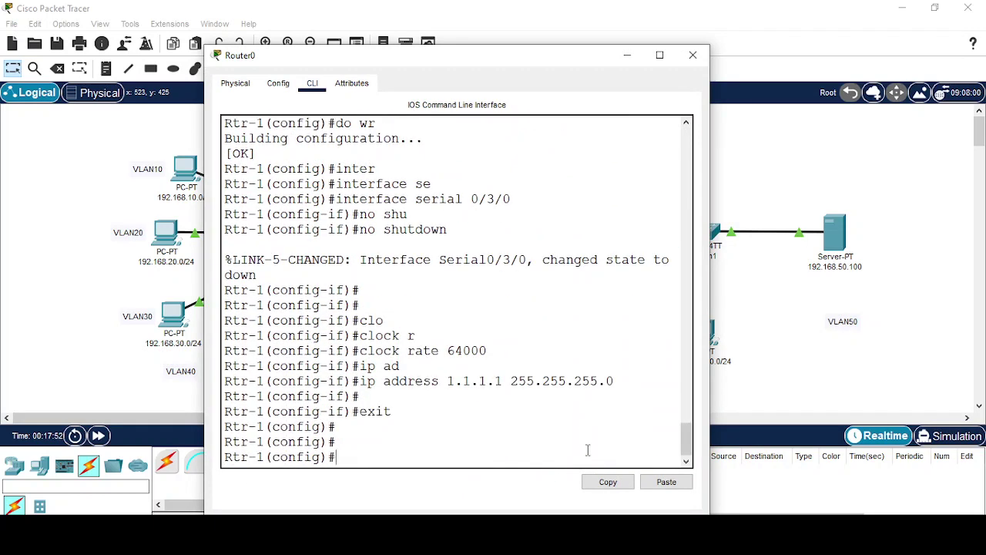
type("rou")
key("Tab")
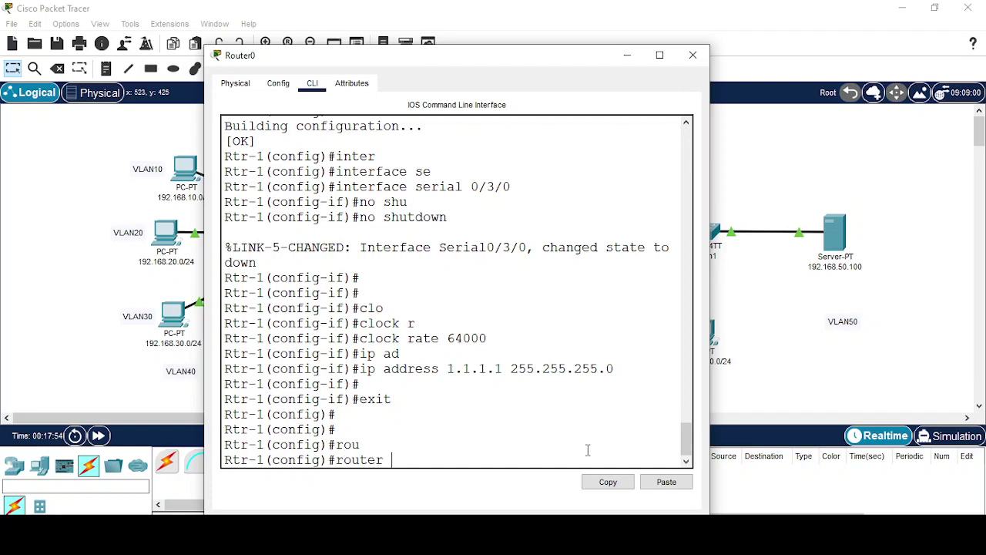
type("osp")
key("Tab")
type("1")
key("Return")
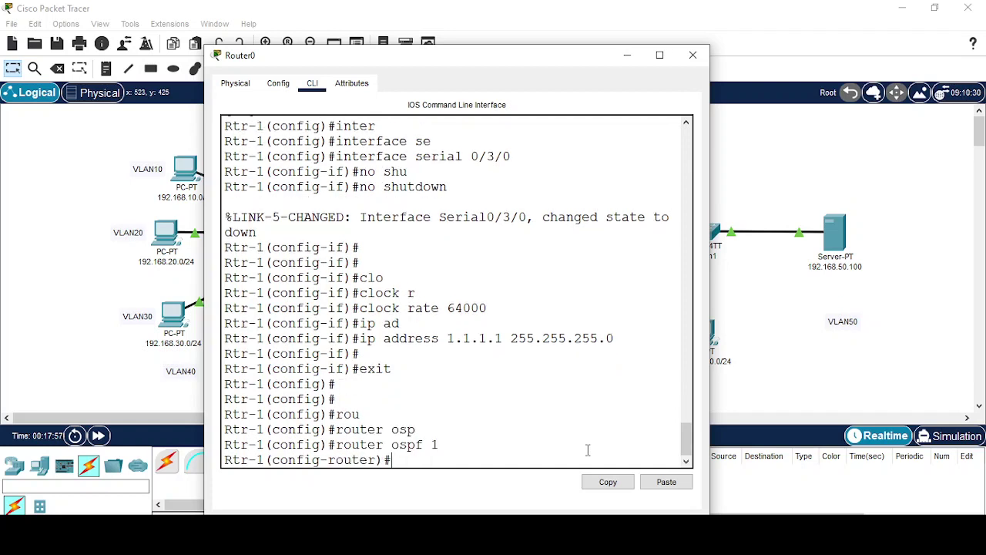
- Advertise network 192.168.10.0 with wildcard mask 0.0.0.255 in OSPF area 0
type("net")
key("Tab")
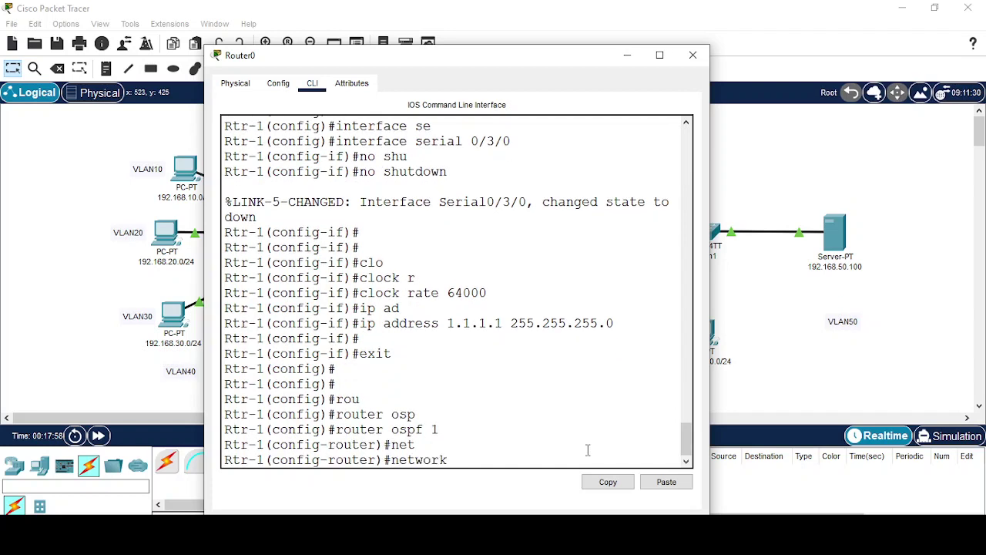
type("192.168")
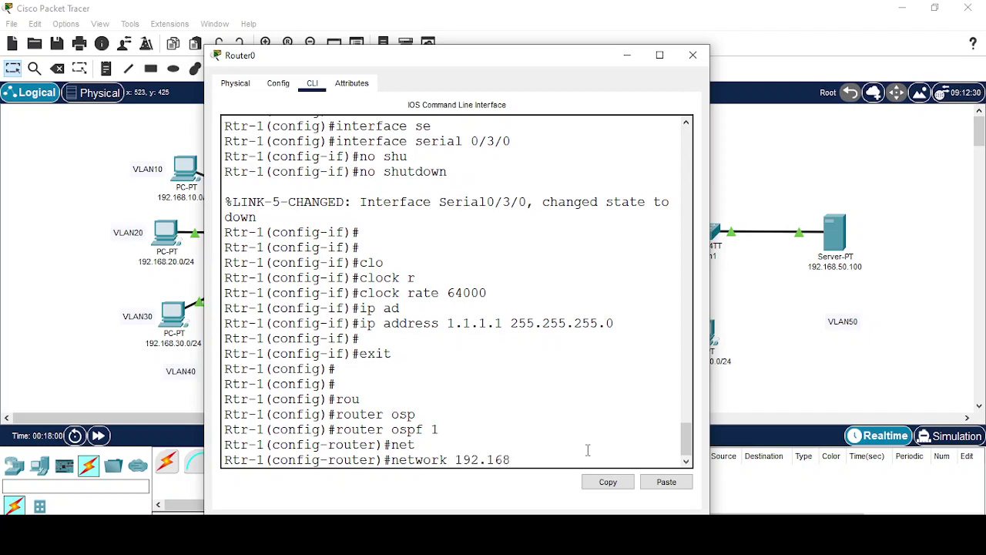
type(".10.0 0.0.0.255 a 0")
key("Return")
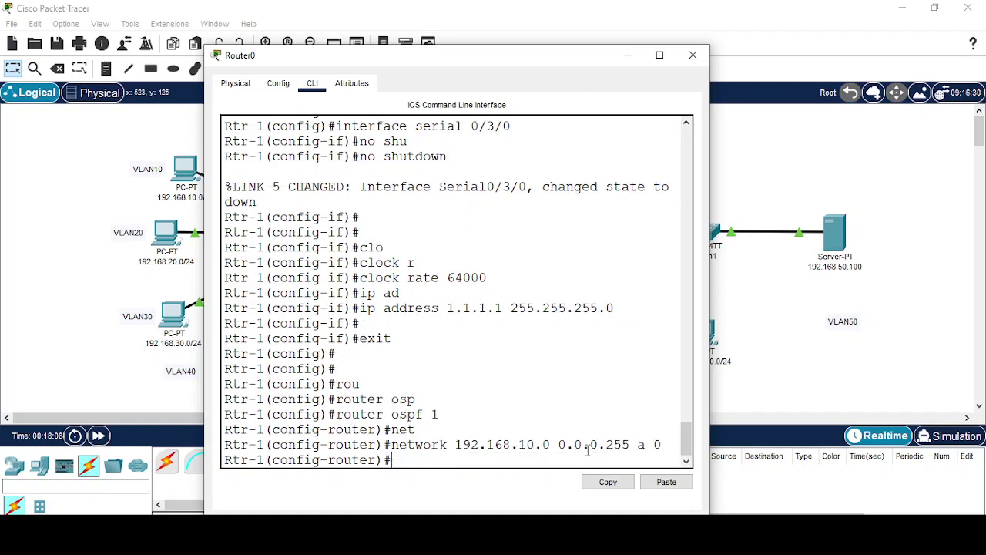
- Advertise network 192.168.20.0 with wildcard mask 0.0.0.255 in OSPF area 0
type("net")
key("Tab")
type("1")
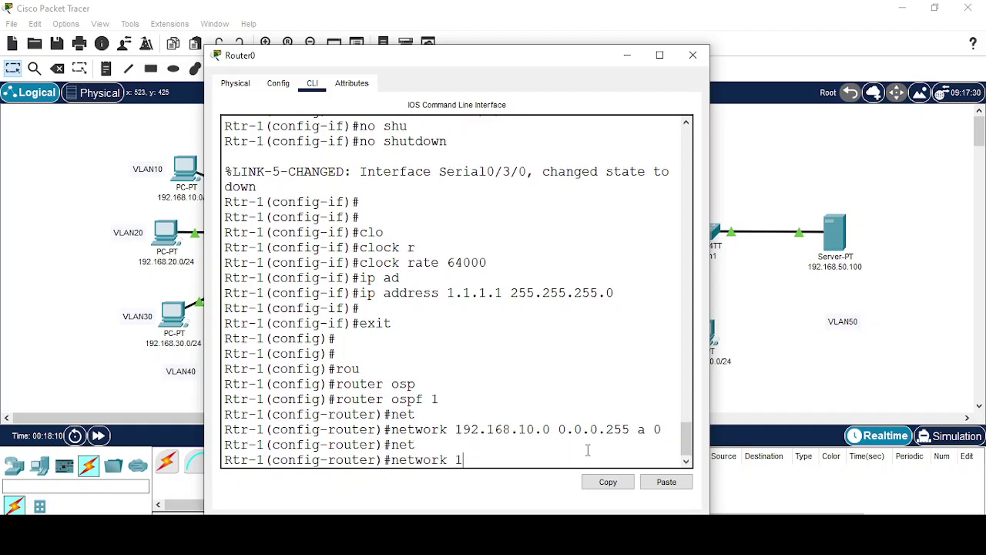
type("92.168.20.0 0.0.")
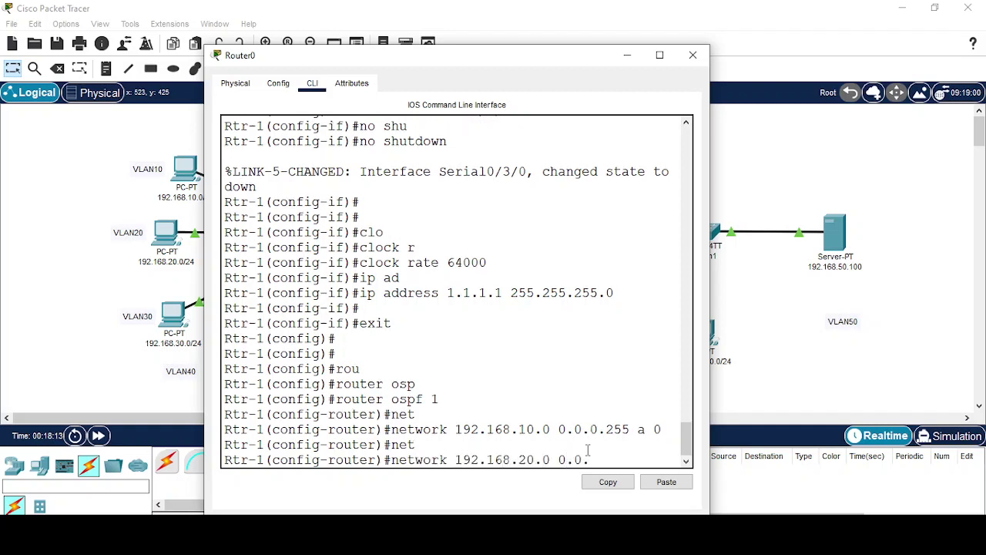
type("0.255 a 0")
key("BackSpace")
type("0")
key("Return")
- Advertise network 192.168.30.0 with wildcard mask 0.0.0.255 in OSPF area 0
type("net")
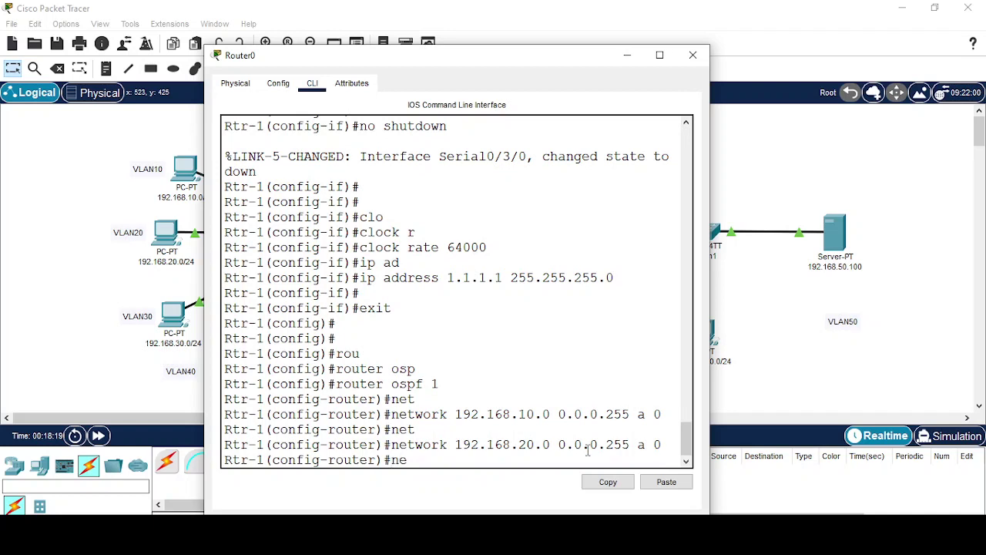
key("Tab")
type("192.1")
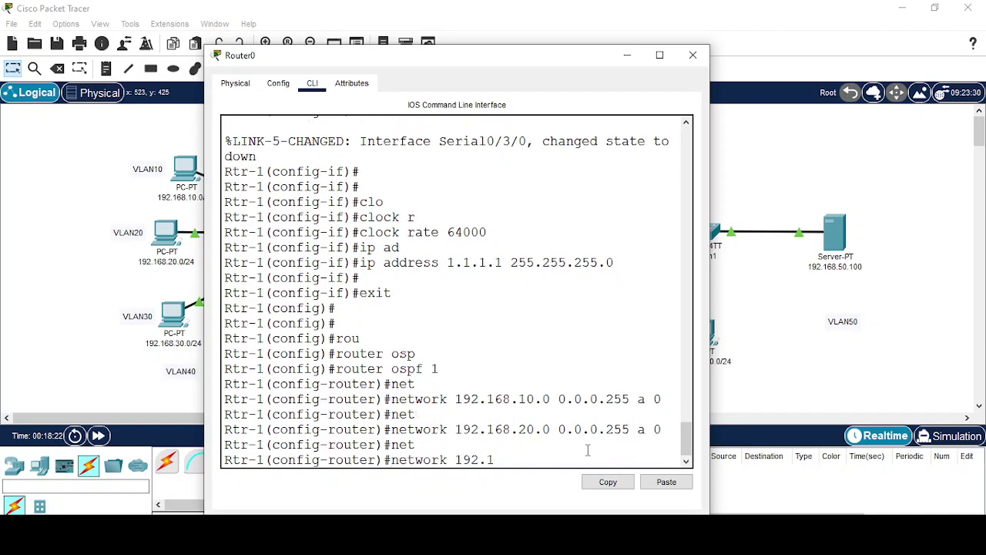
type("68.30.0 0.0.0.255")
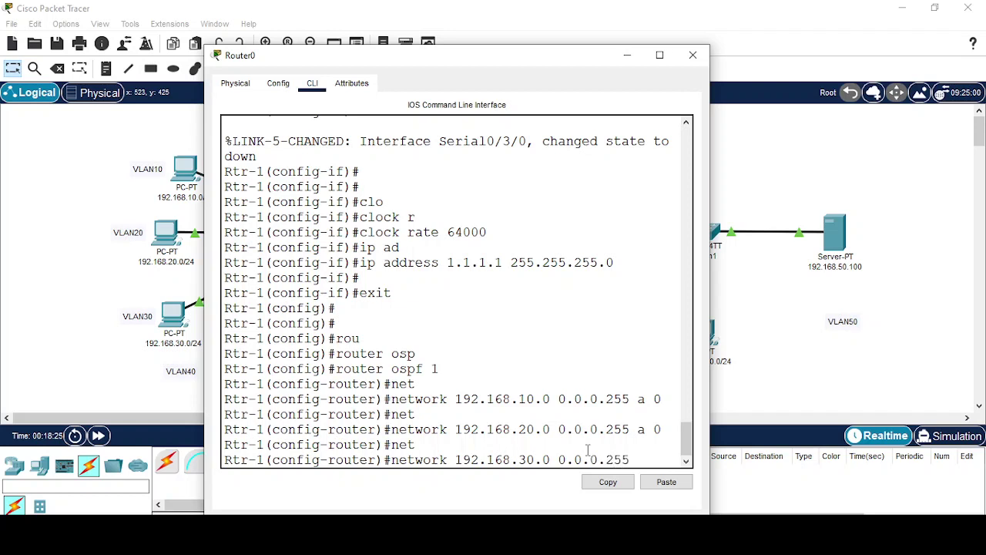
type(" a 0")
key("Return")
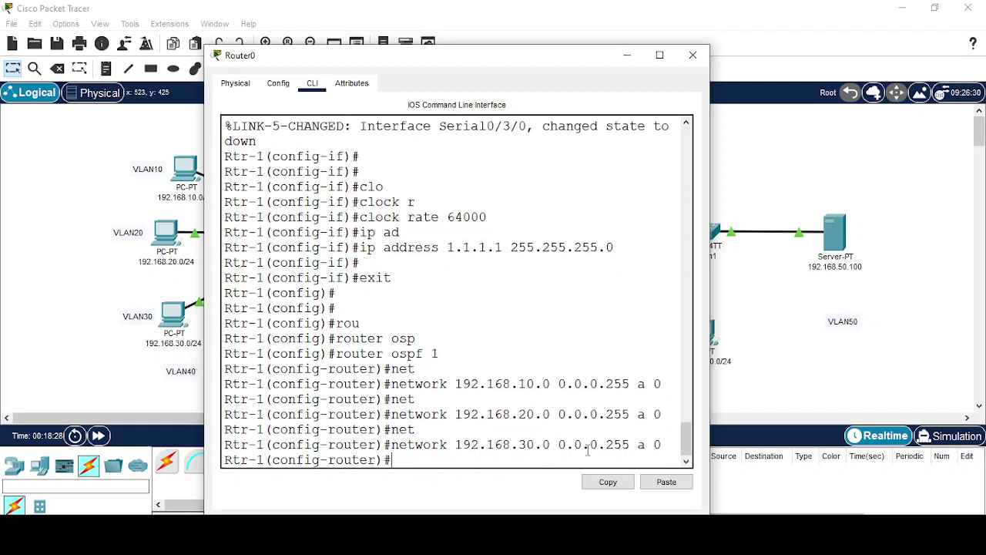
- Advertise network 192.168.40.0 with wildcard mask 0.0.0.255 in OSPF area 0
type("net")
key("Tab")
type("192")
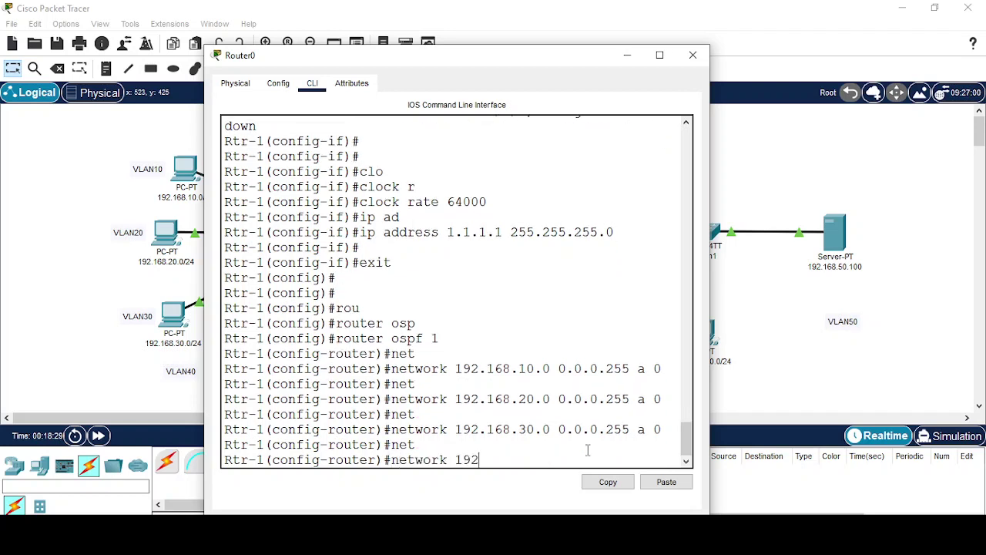
type(".168.40.0 0.0.0.255 a")
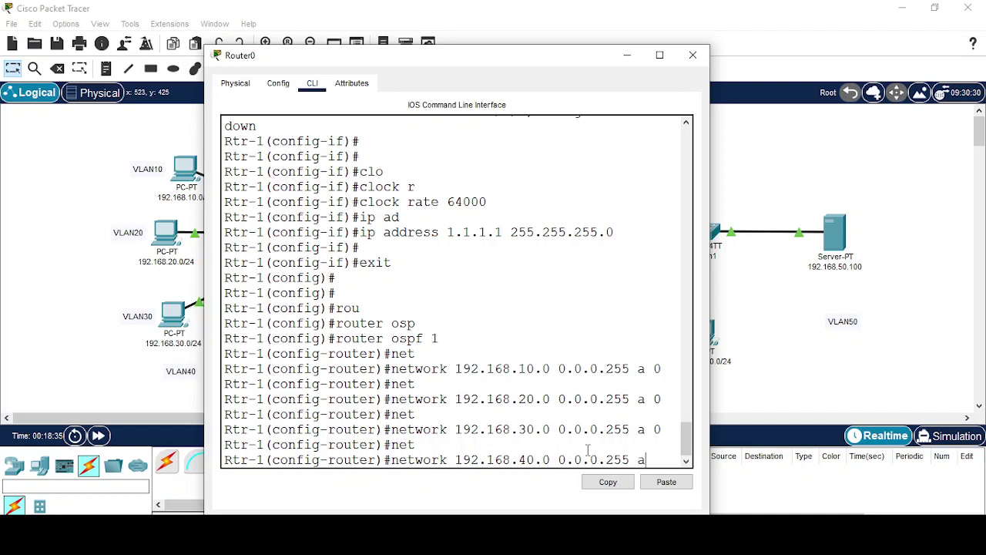
type(" 0")
key("Return")
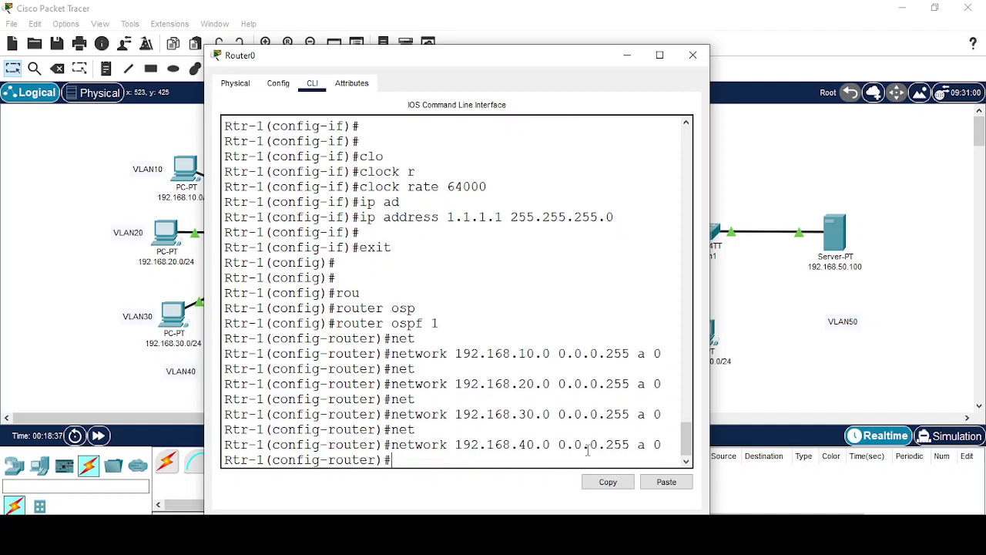
- Advertise the serial link network 1.1.1.0 with wildcard mask 0.0.0.255 in OSPF area 0
type("ne")
key("Tab")
type("t")
key("Tab")
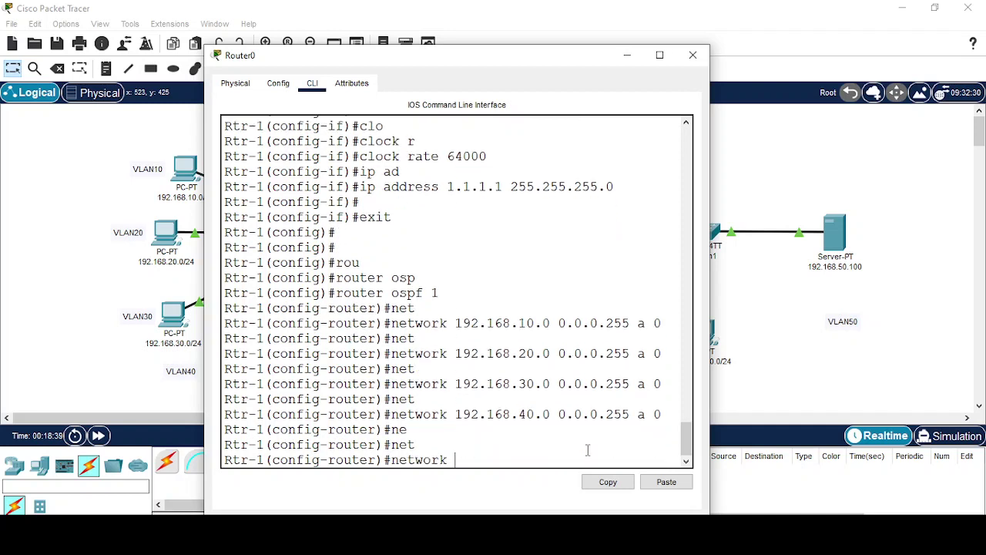
type("1.1.1.0 0.0.0")
type(".255 a 0")
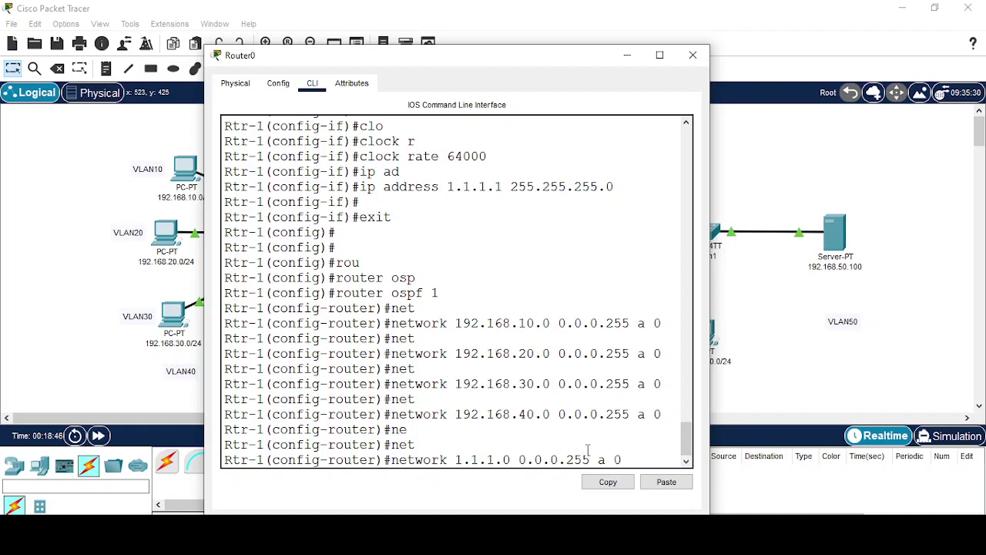
key("Return")
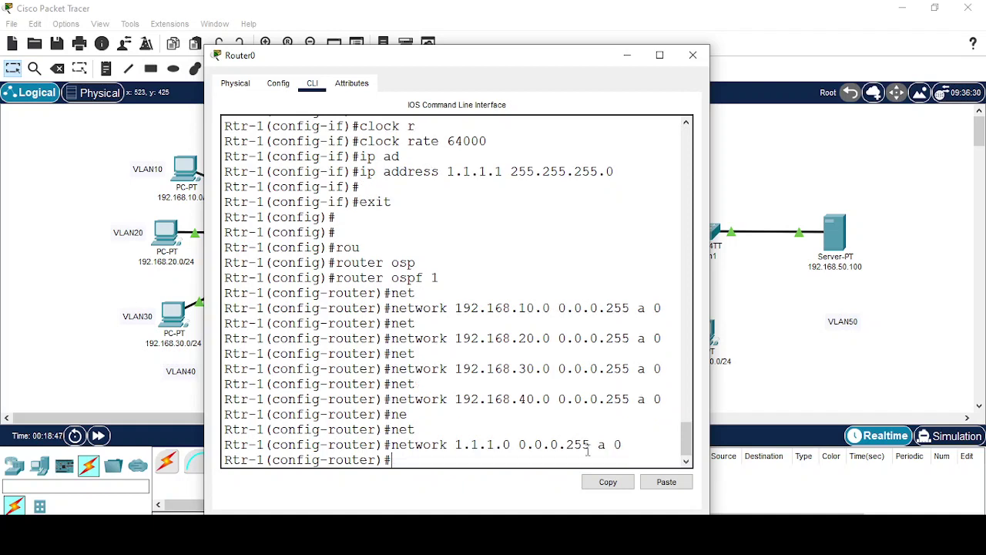
- Leave the OSPF configuration, save Rtr-1's configuration with do wr and minimize the Router0 window
type("exit")
key("Return")
key("Return")
type("do")
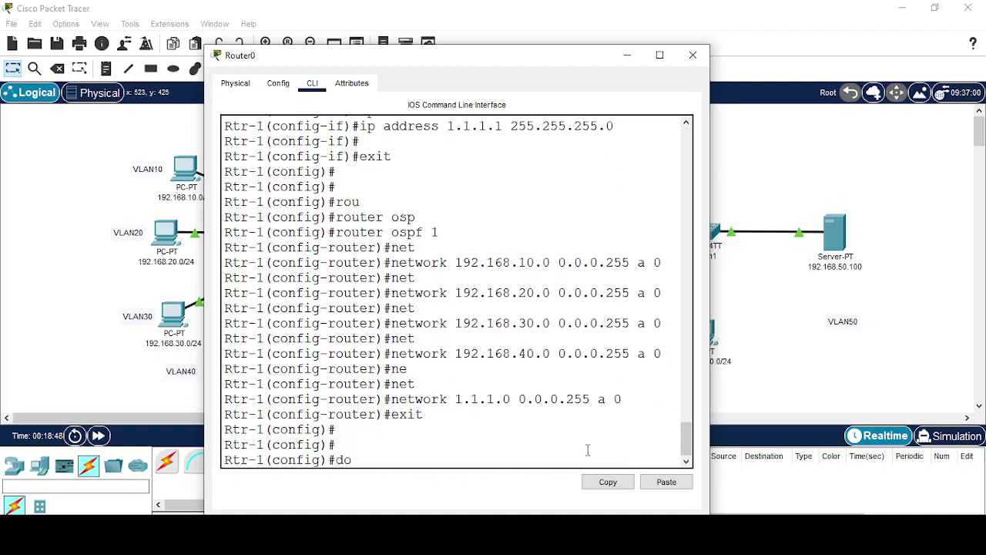
type(" wr")
key("Return")
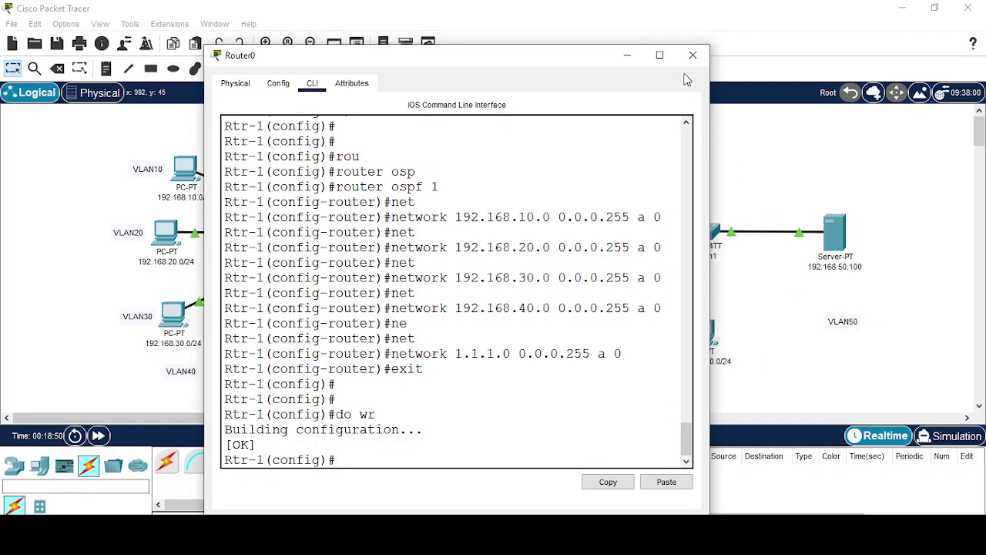
left_click(627, 55)
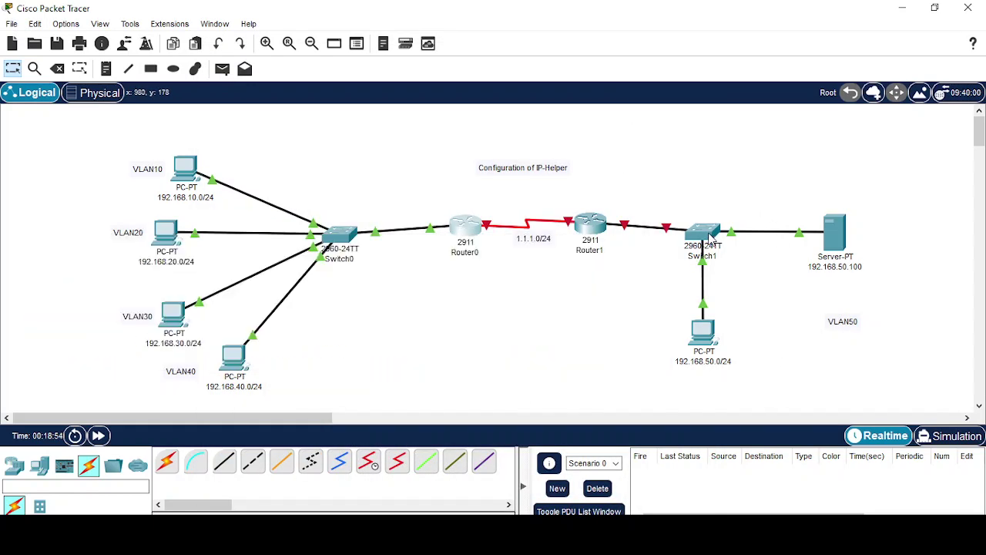
- Open the command line of Switch1 and bring up its user prompt
mouse_move(711, 239)
left_click(704, 237)
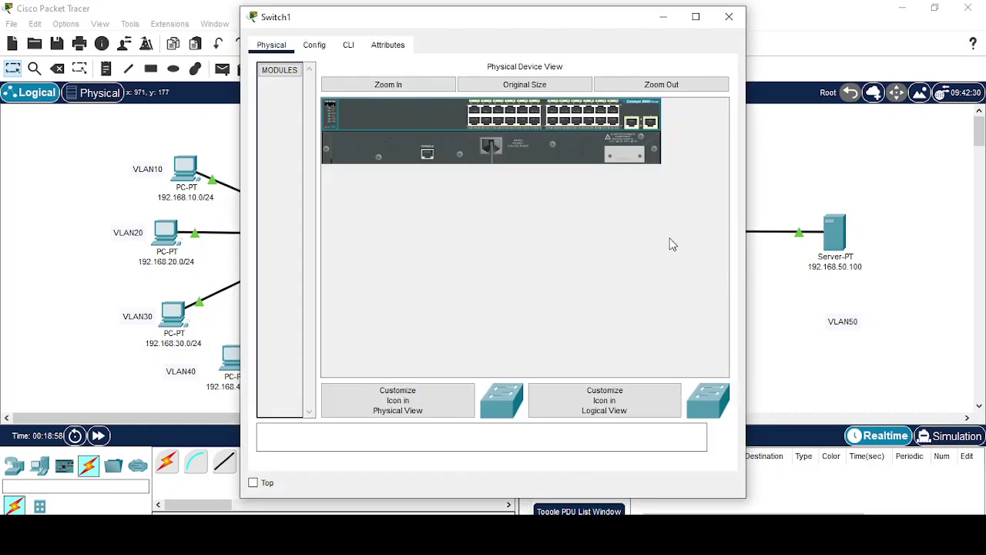
left_click(350, 47)
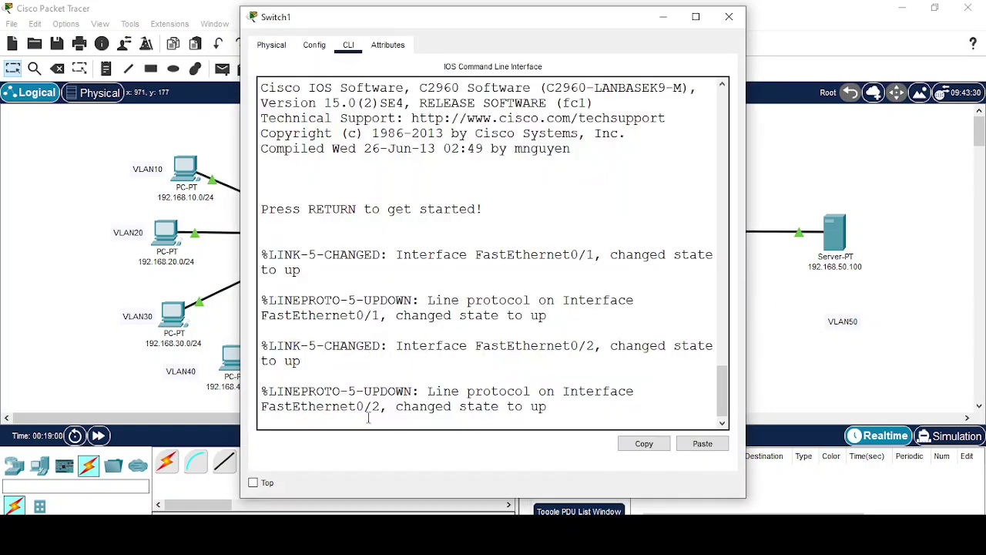
key("Return")
key("Return")
key("Return")
key("Return")
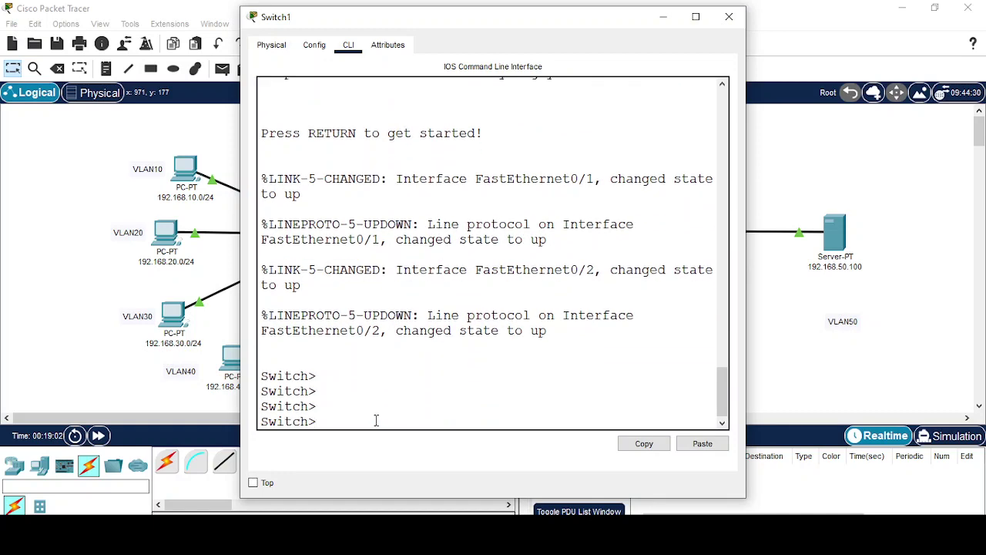
- Enter privileged mode on Switch1 and switch to global configuration mode
type("en")
key("Return")
key("Return")
type("config t")
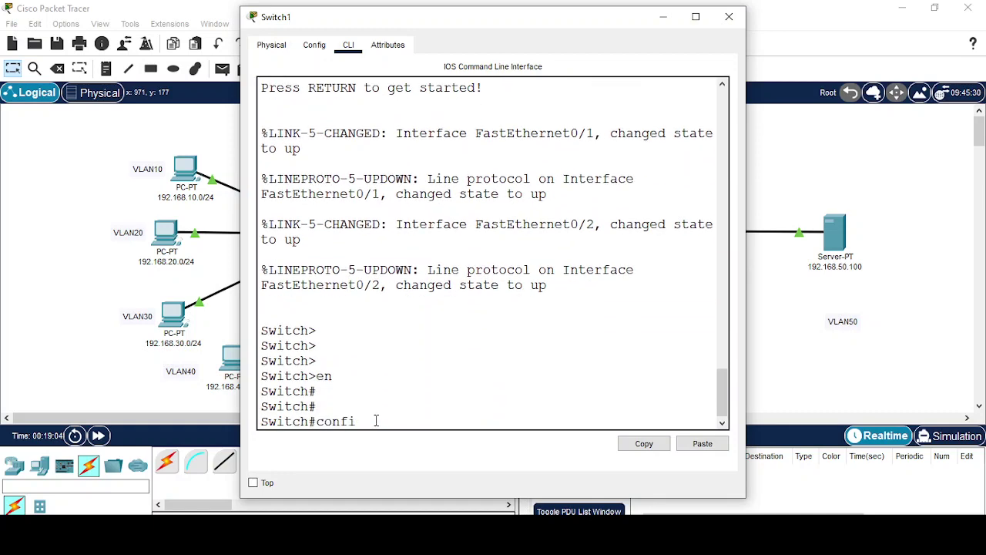
key("Return")
key("Return")
key("Return")
- Set the hostname of Switch1 to SW-2
type("ho")
key("Tab")
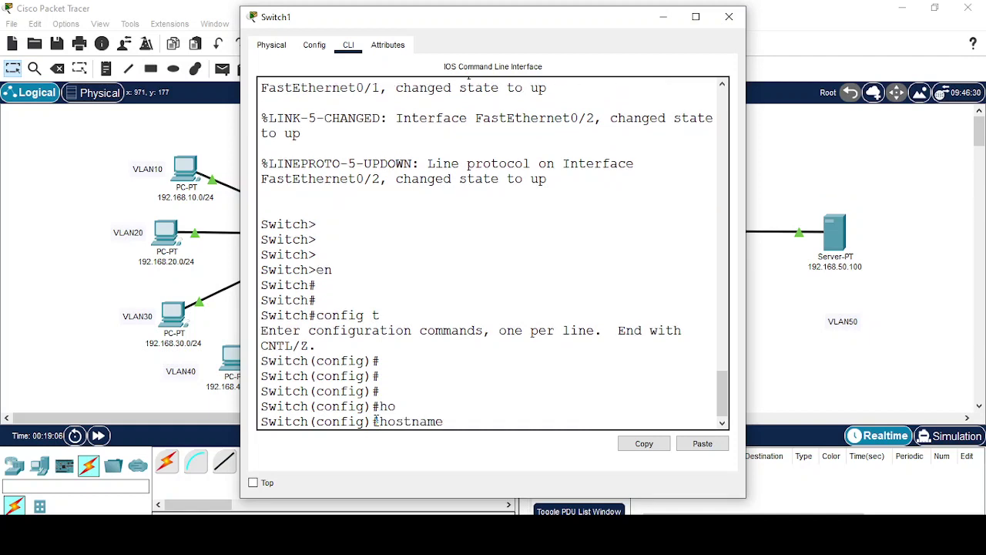
type("SW-2")
key("Return")
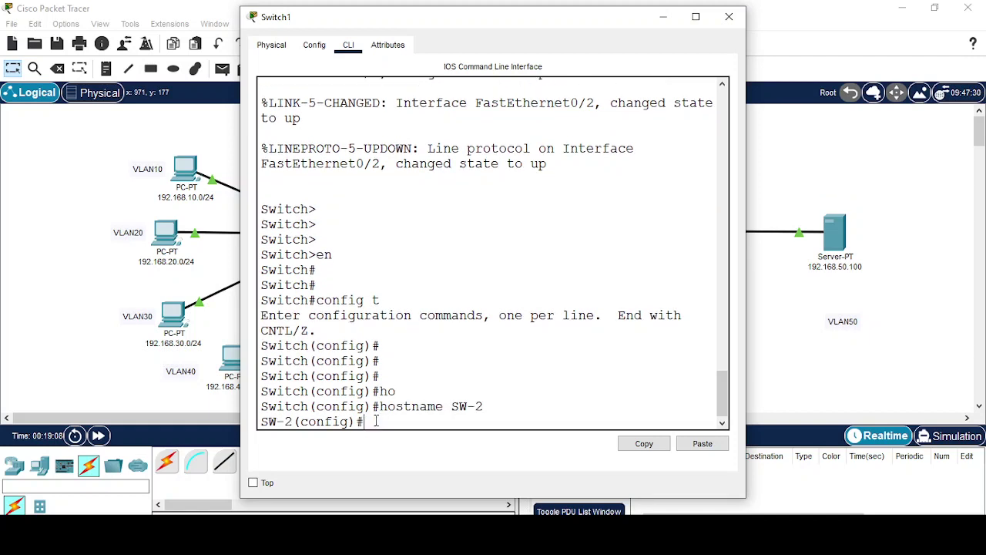
key("Return")
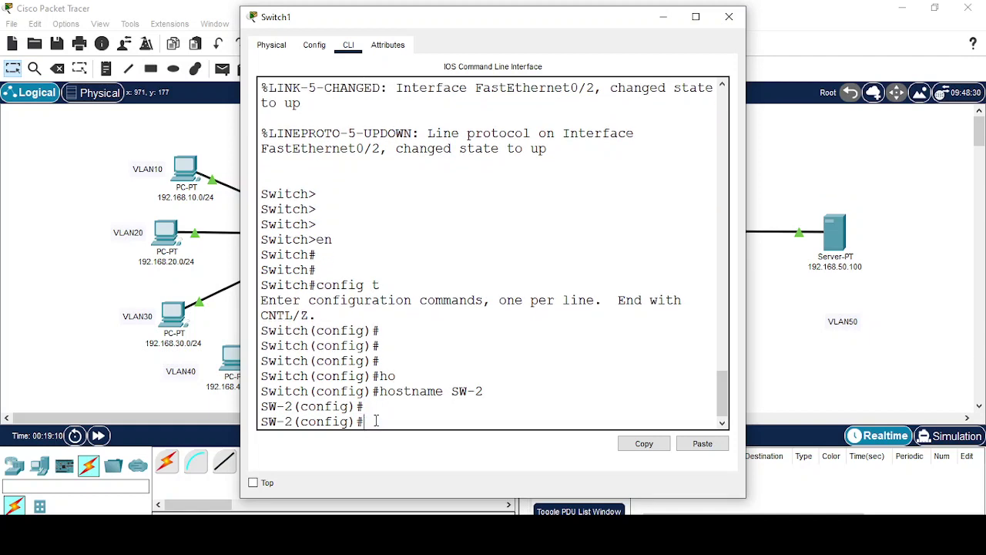
- Create VLAN 50 on SW-2 and return to global configuration mode
type("vlan 50")
key("Return")
key("Return")
key("Return")
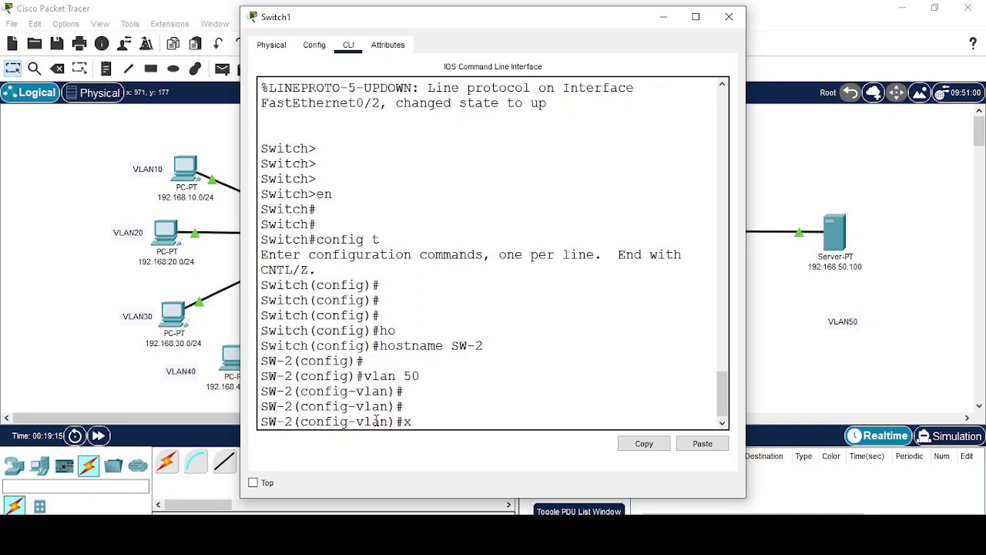
key("BackSpace")
type("exit")
key("Return")
key("Return")
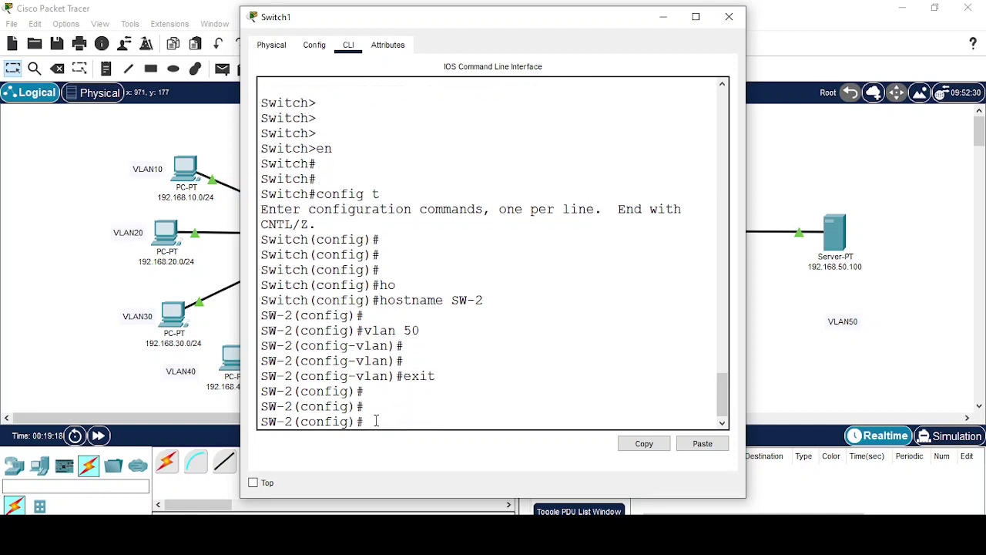
type("inter")
key("Tab")
type("gi")
key("Tab")
type("0")
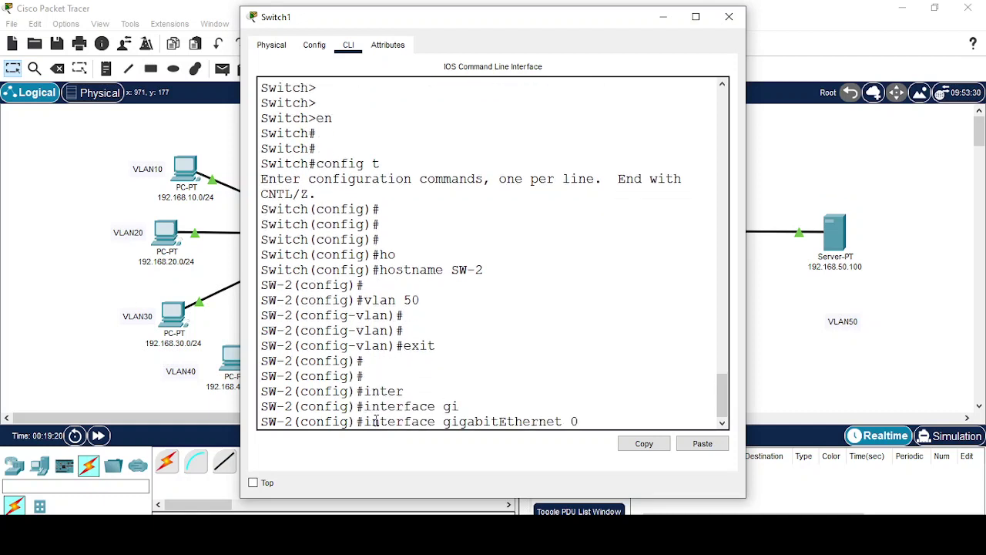
key("BackSpace")
key("BackSpace")
key("BackSpace")
key("BackSpace")
key("BackSpace")
key("BackSpace")
key("BackSpace")
key("BackSpace")
key("BackSpace")
key("BackSpace")
key("BackSpace")
key("BackSpace")
key("BackSpace")
key("BackSpace")
key("BackSpace")
key("BackSpace")
key("BackSpace")
key("BackSpace")
key("BackSpace")
key("BackSpace")
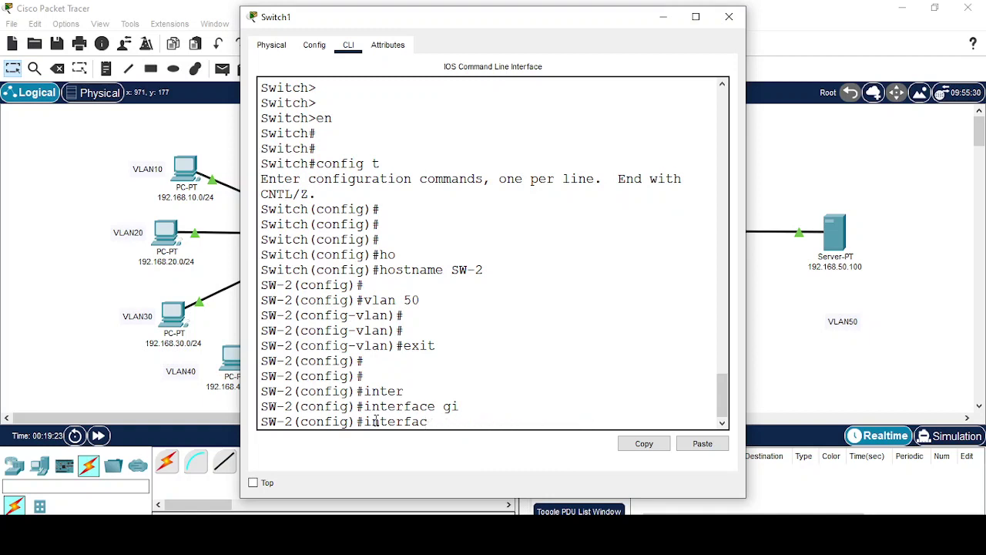
- Try to open ports FastEthernet 0/1 - 2 on SW-2 together with the plain interface command
key("Tab")
type("f")
key("Tab")
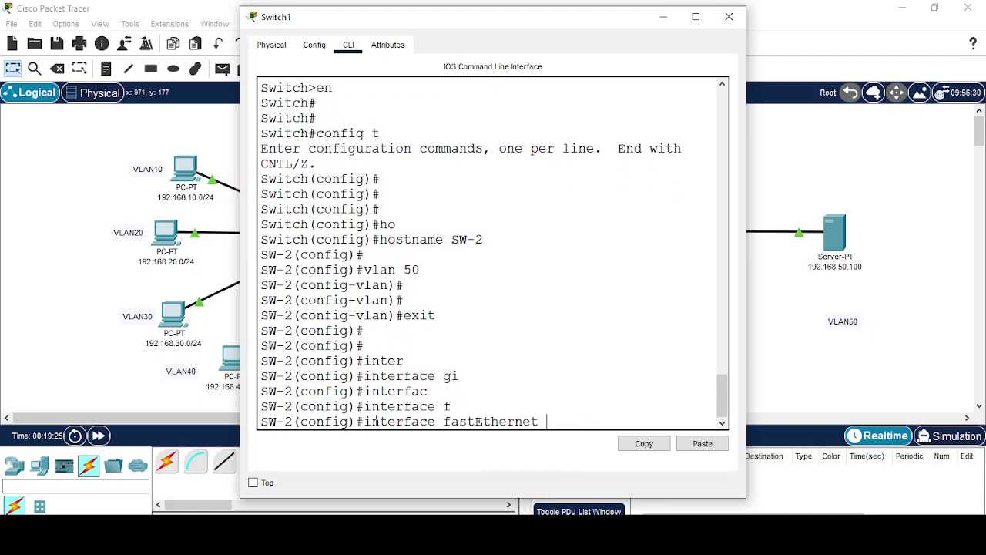
type("0/1 - 2")
key("Return")
- Check the command help for what may follow FastEthernet 0/1 in the interface command
key("Up")
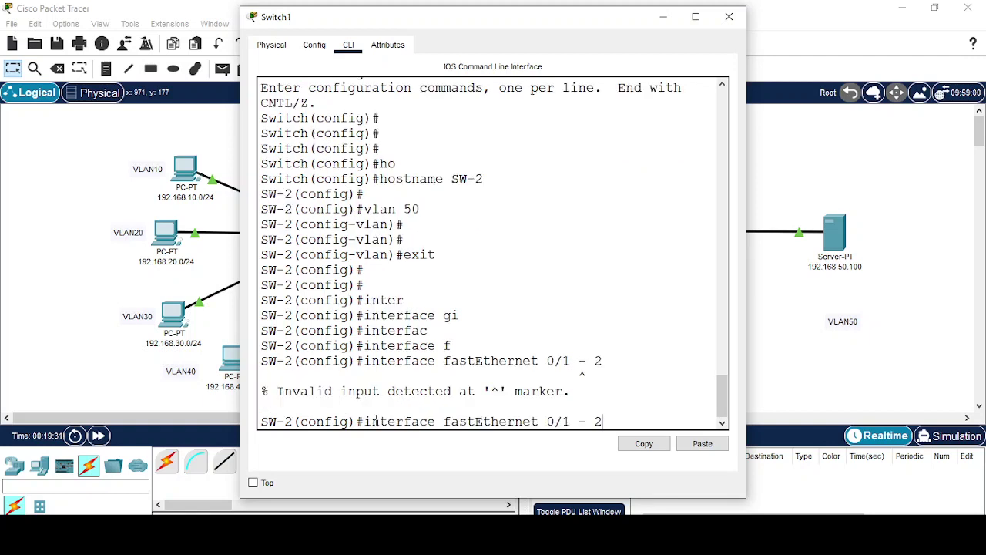
key("BackSpace")
type("?")
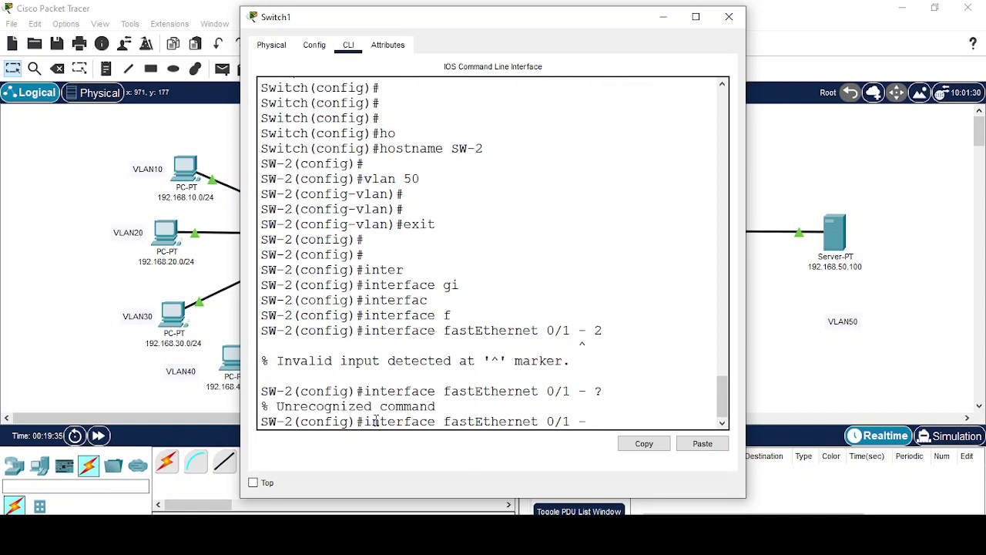
key("BackSpace")
type("t")
key("Tab")
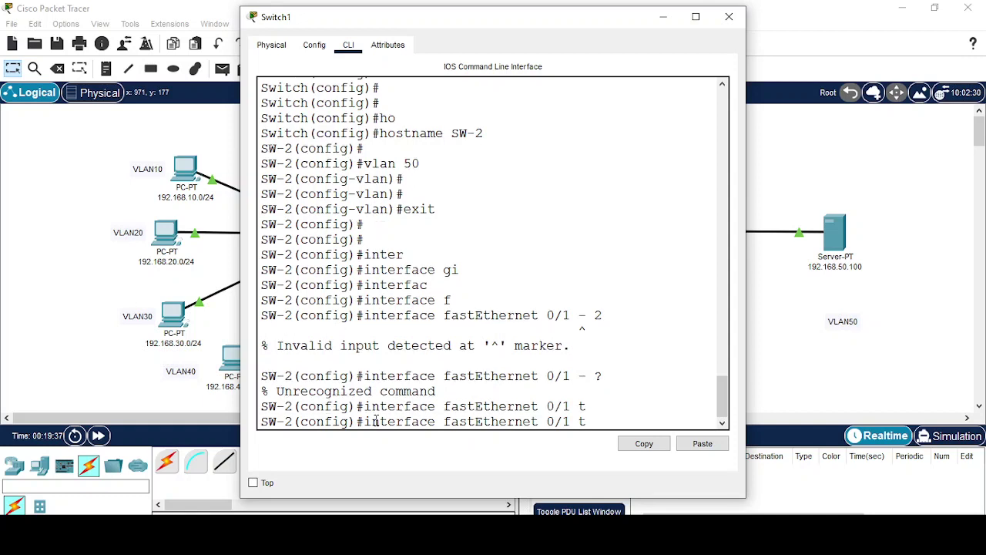
type("?")
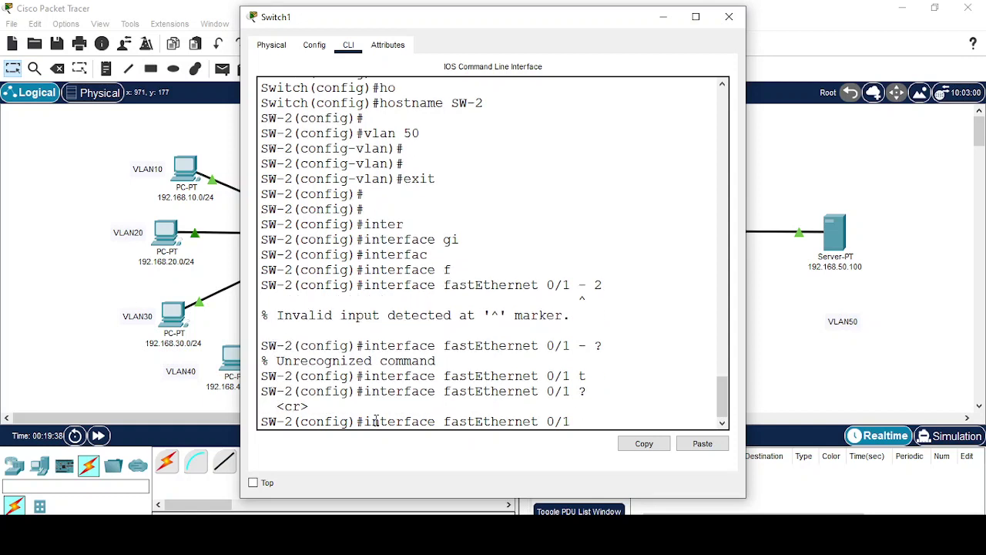
- Enter interface range configuration for FastEthernet 0/1 - 2 on SW-2
key("BackSpace")
key("BackSpace")
key("BackSpace")
key("BackSpace")
key("BackSpace")
key("BackSpace")
key("BackSpace")
key("BackSpace")
key("BackSpace")
key("BackSpace")
key("BackSpace")
key("BackSpace")
key("BackSpace")
key("BackSpace")
key("BackSpace")
key("BackSpace")
key("BackSpace")
type("r")
key("Tab")
type("f")
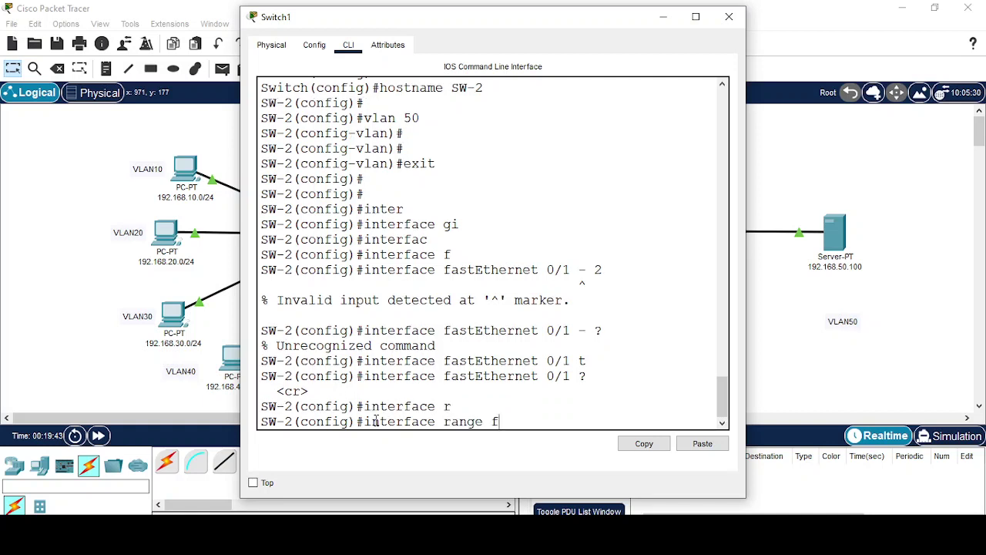
key("Tab")
type("0/1")
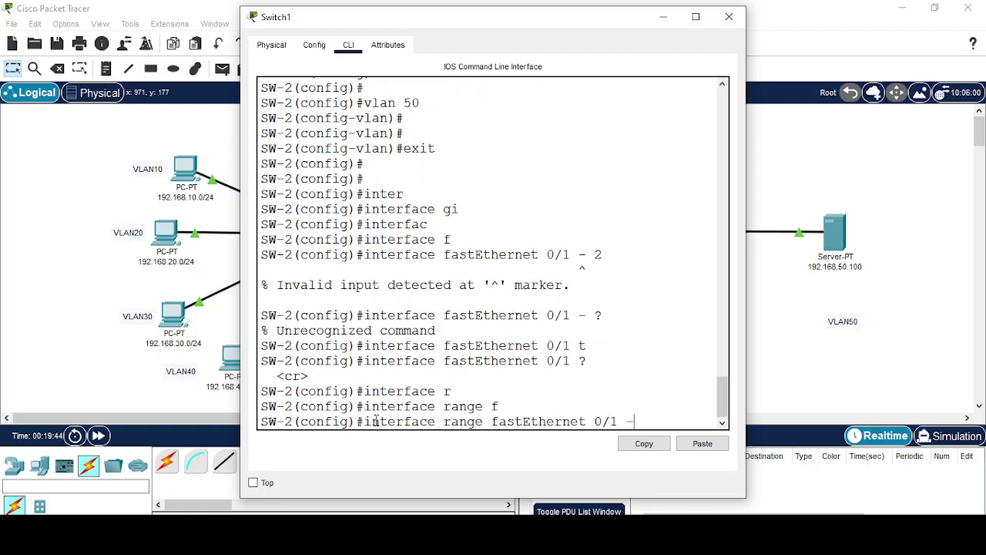
type(" - 2")
key("Return")
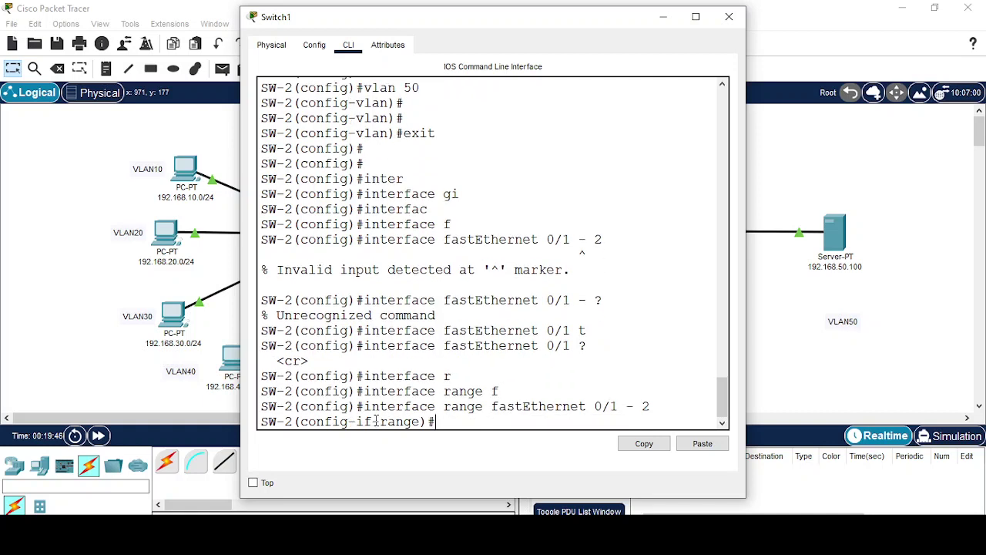
- Set the switchport mode of the selected FastEthernet range to access
type("sw")
key("Tab")
type("mo")
key("Tab")
type("a")
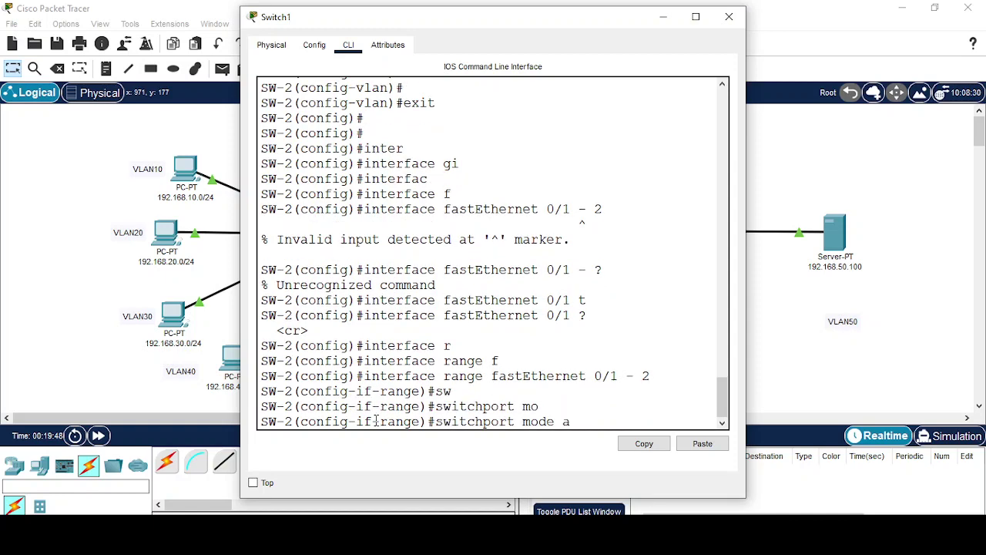
type("c")
key("Tab")
key("Return")
- Assign the FastEthernet range to access VLAN 50 and return to global configuration mode
type("sw")
key("Tab")
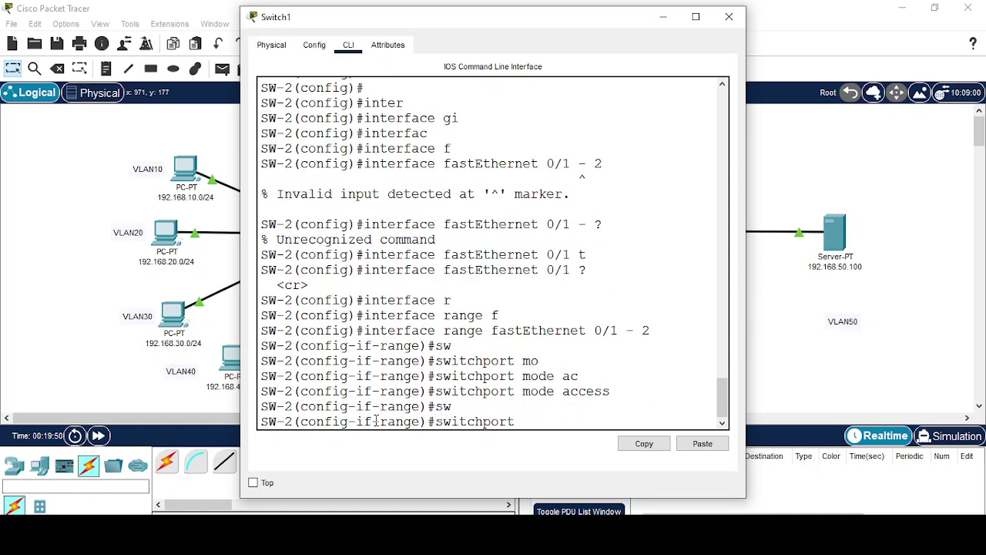
type("ac")
key("Tab")
type("v")
key("Tab")
type("5")
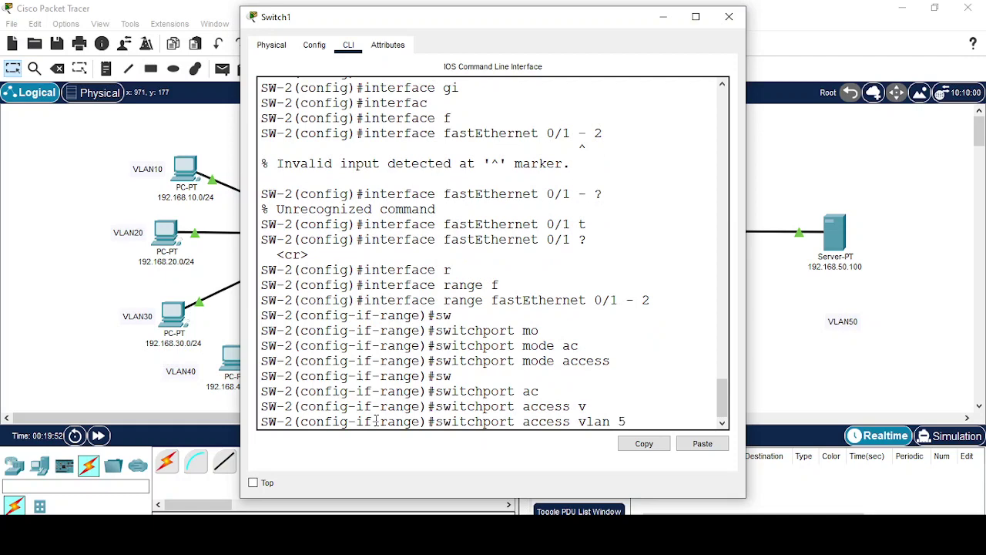
type("0")
key("Return")
key("Return")
type("exit")
key("Return")
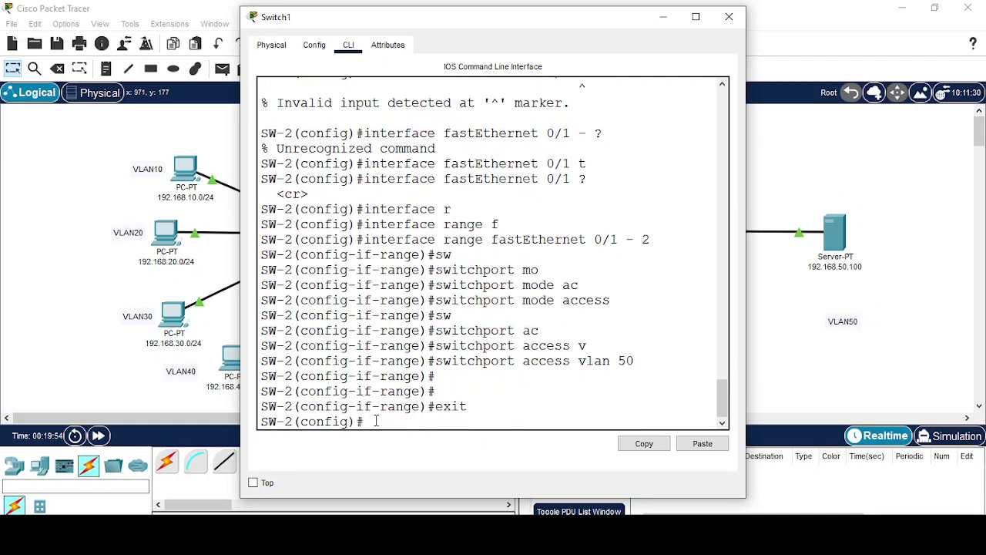
type("inter")
key("Tab")
type("f")
key("Tab")
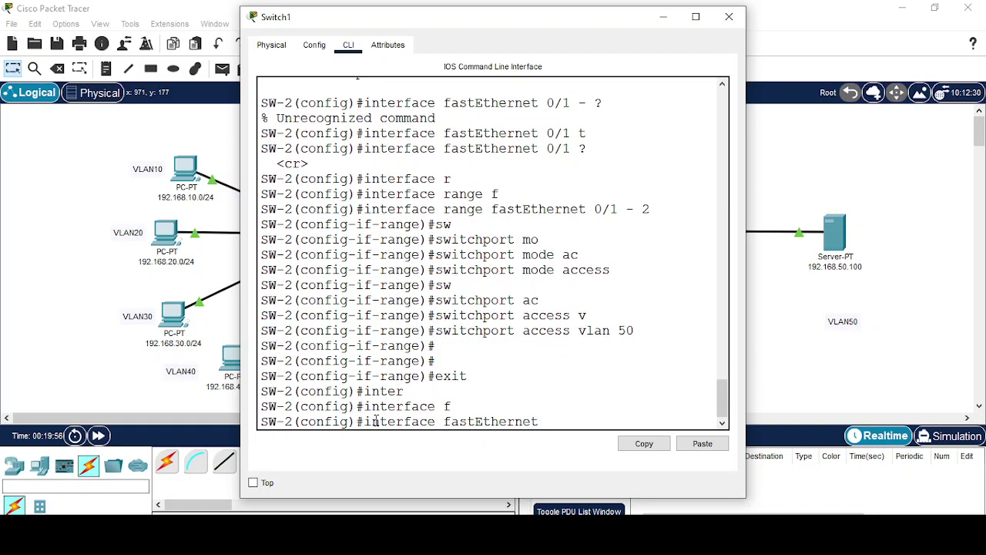
type("0/1")
key("BackSpace")
key("BackSpace")
key("BackSpace")
key("BackSpace")
key("BackSpace")
key("BackSpace")
key("BackSpace")
key("BackSpace")
key("BackSpace")
key("BackSpace")
key("BackSpace")
key("BackSpace")
key("BackSpace")
- Set the switchport mode of interface GigabitEthernet 0/1 on SW-2 to access
type("gi")
key("Tab")
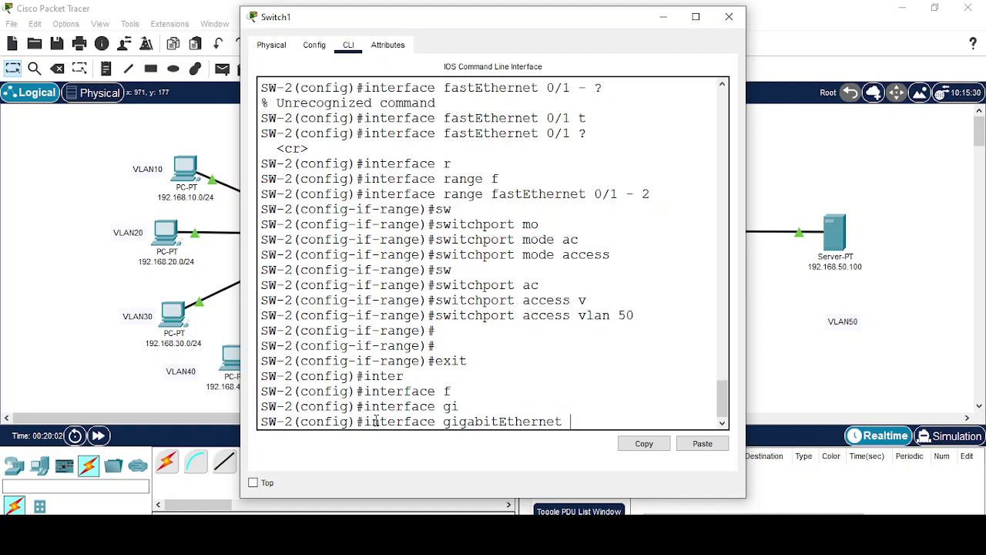
type("0/1")
key("Return")
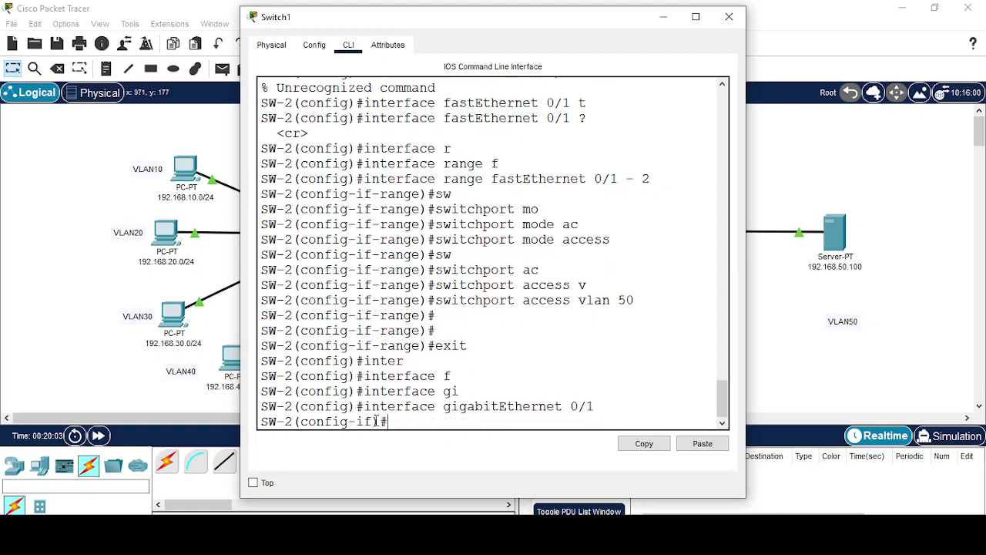
type("sw")
key("Tab")
type("mo")
key("Tab")
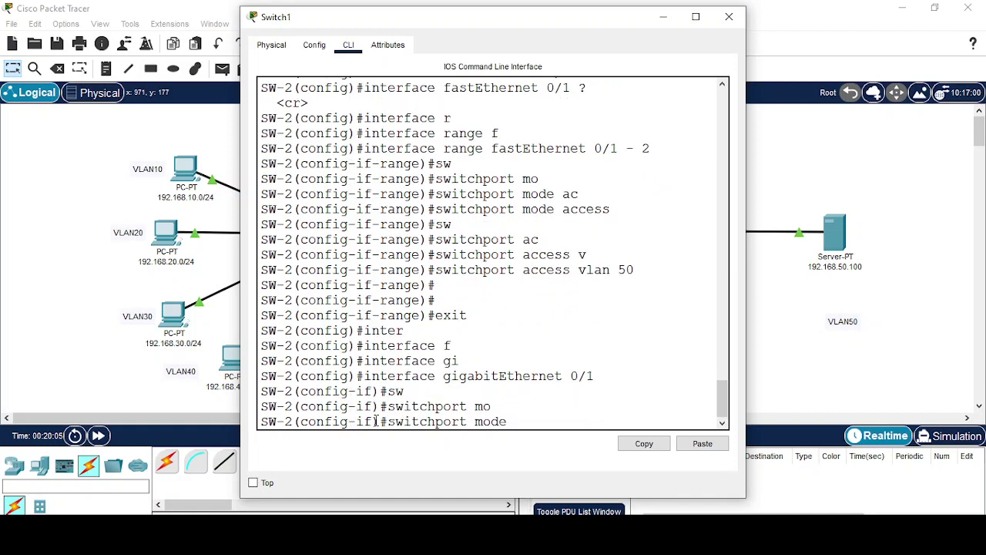
left_click_drag(446, 22, 236, 106)
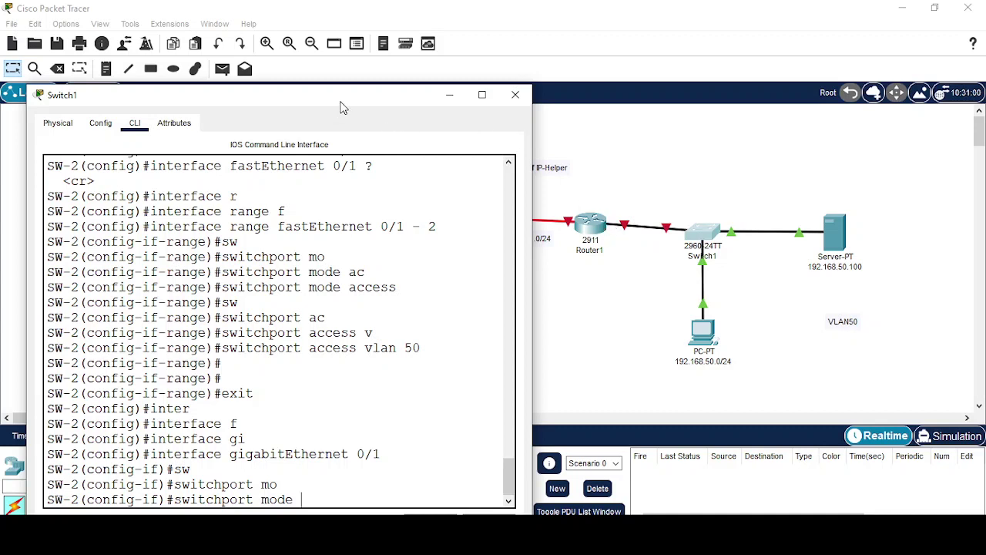
left_click_drag(342, 101, 434, 40)
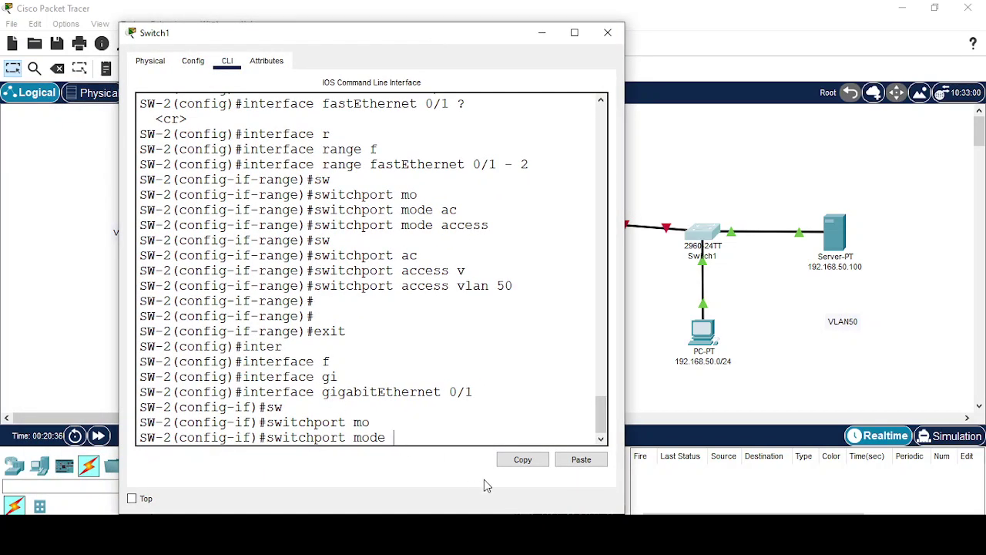
type("ac")
key("Tab")
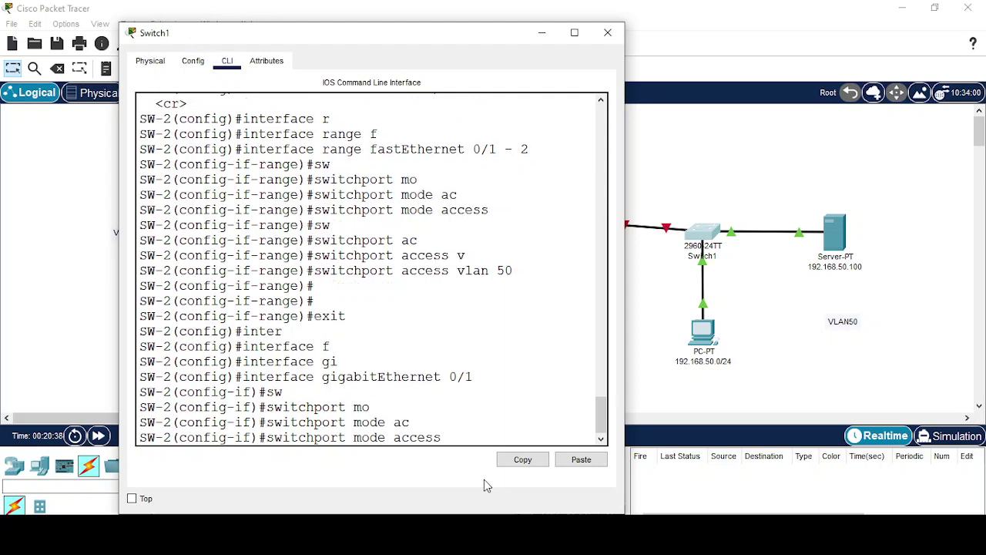
key("Return")
- Assign GigabitEthernet 0/1 on SW-2 to access VLAN 50
type("sw")
key("Tab")
type("ac")
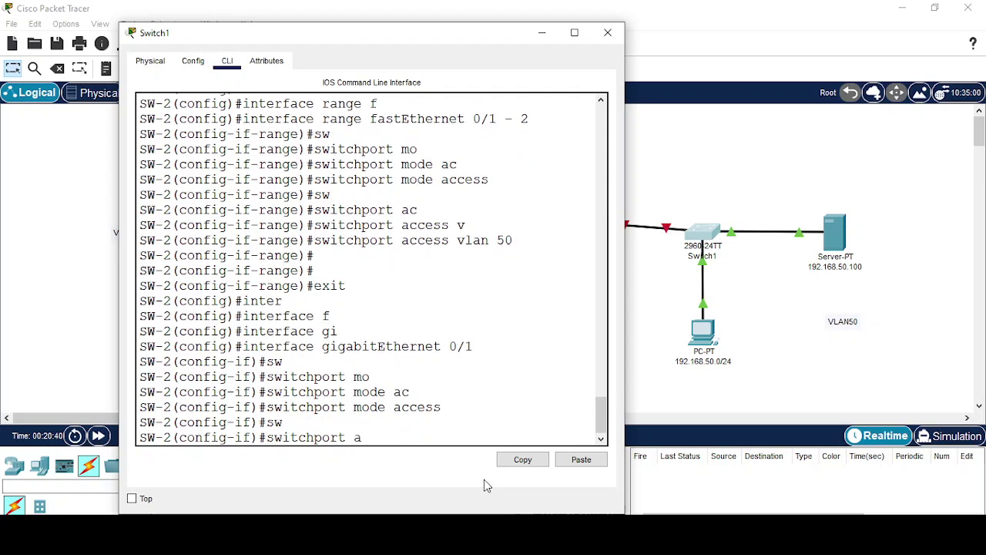
key("Tab")
type("v")
key("Tab")
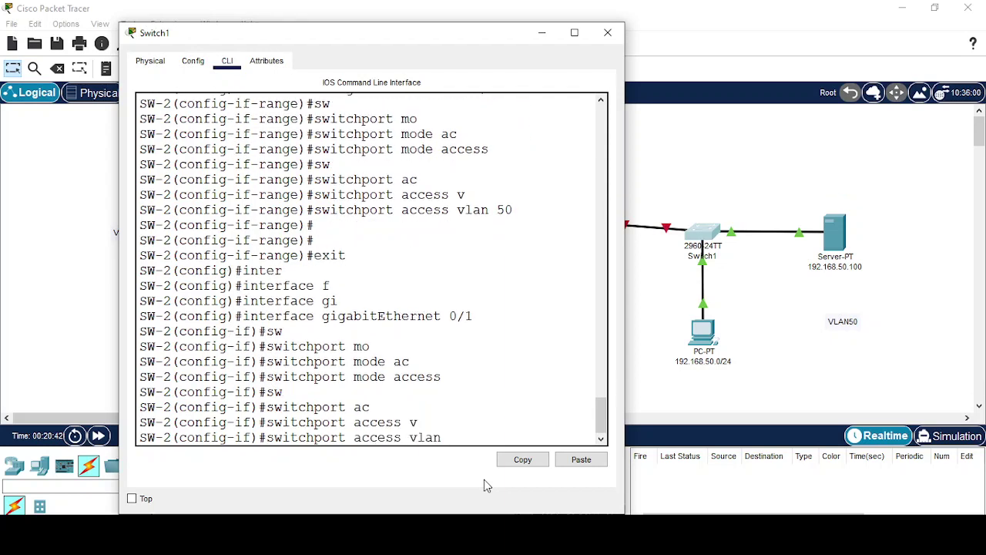
type("50")
key("Return")
key("Return")
key("Return")
key("Return")
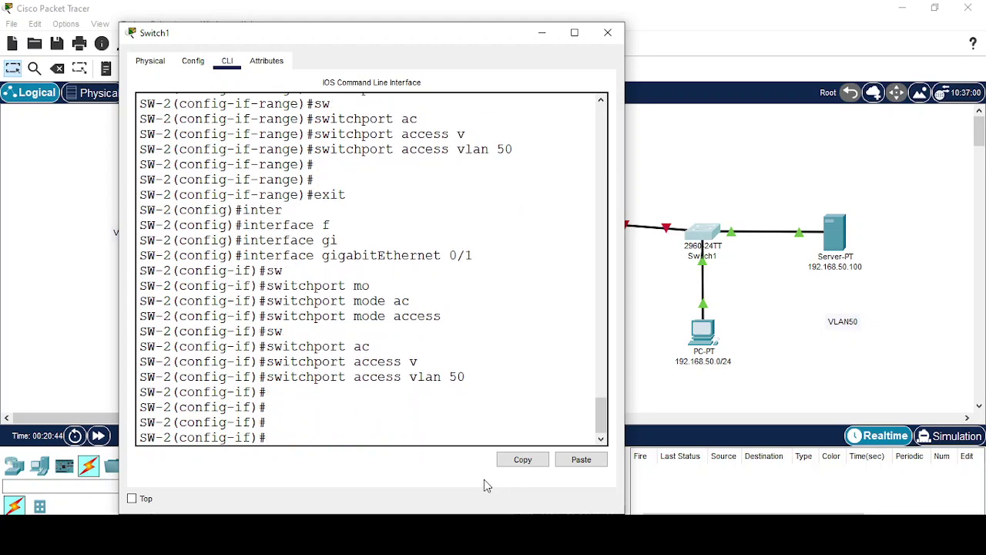
- Return to global configuration mode on SW-2 and save the running configuration
type("exit")
key("Return")
key("Return")
type("do wr")
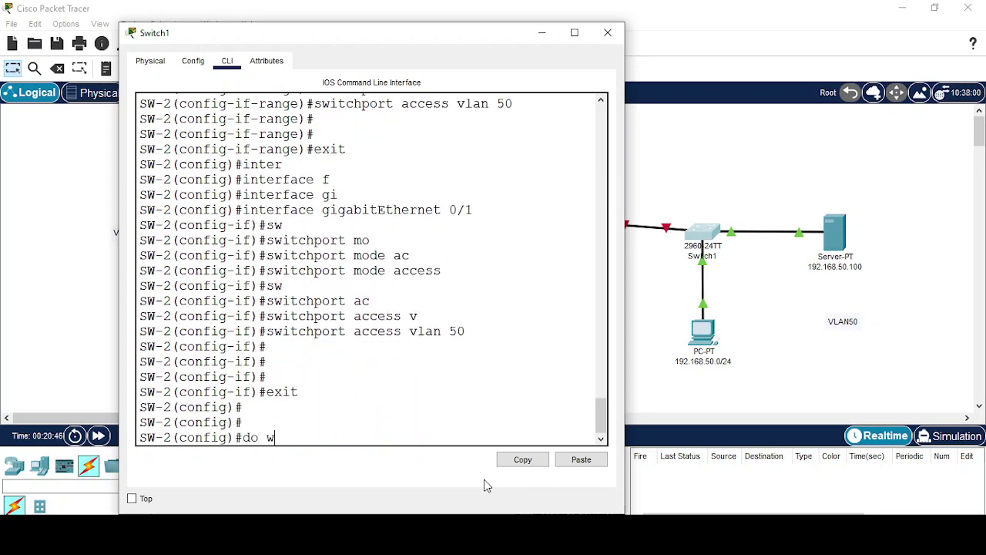
key("Return")
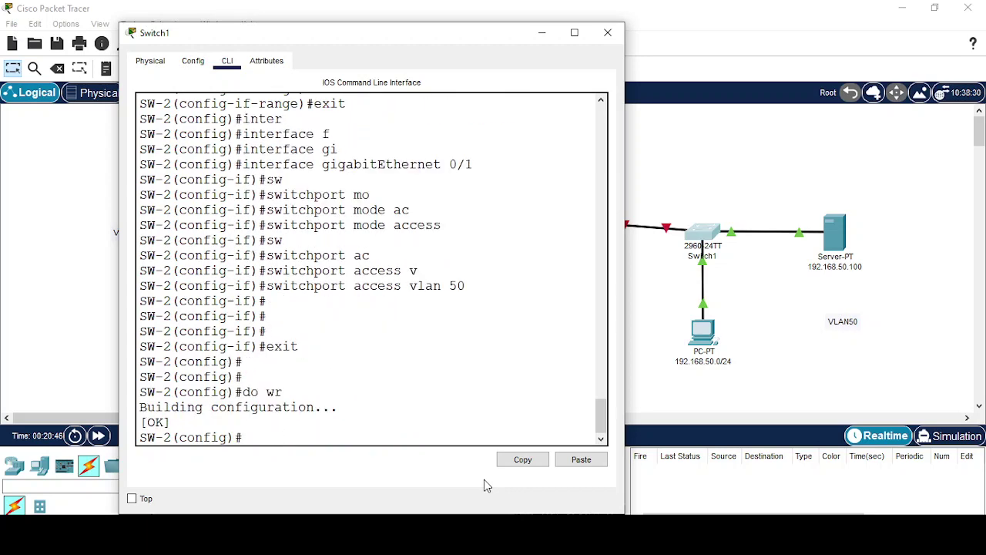
- Open the command line of Router1 and decline the initial configuration dialog to reach its user prompt
left_click(542, 33)
left_click(591, 225)
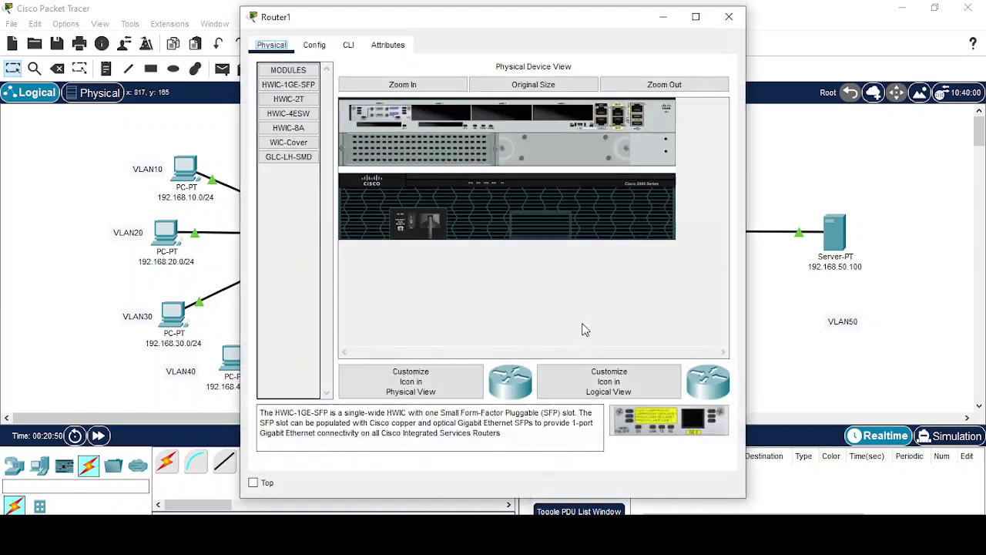
left_click(347, 45)
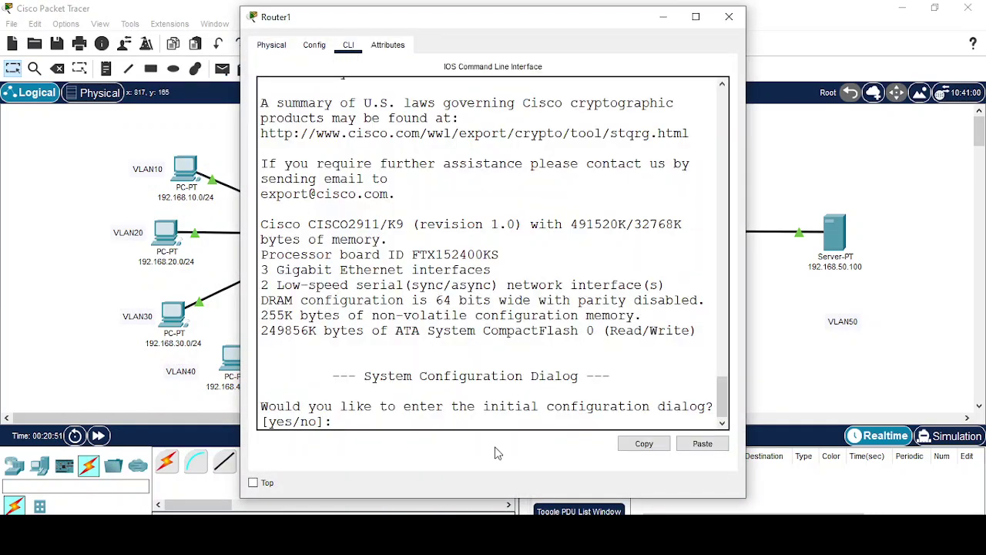
type("no")
key("Return")
key("Return")
key("Return")
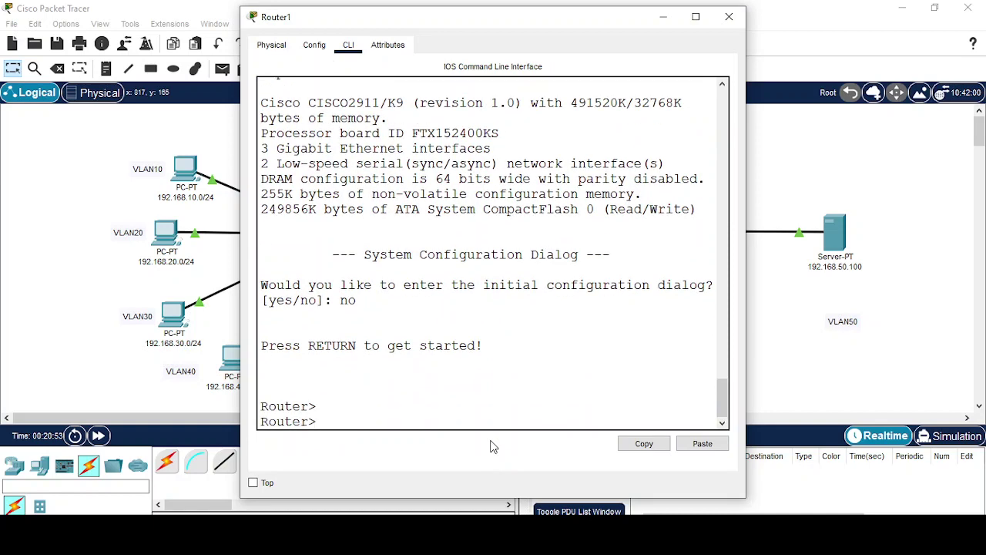
- Enter privileged mode on Router1 and switch to global configuration mode
type("en")
key("Return")
type("config t")
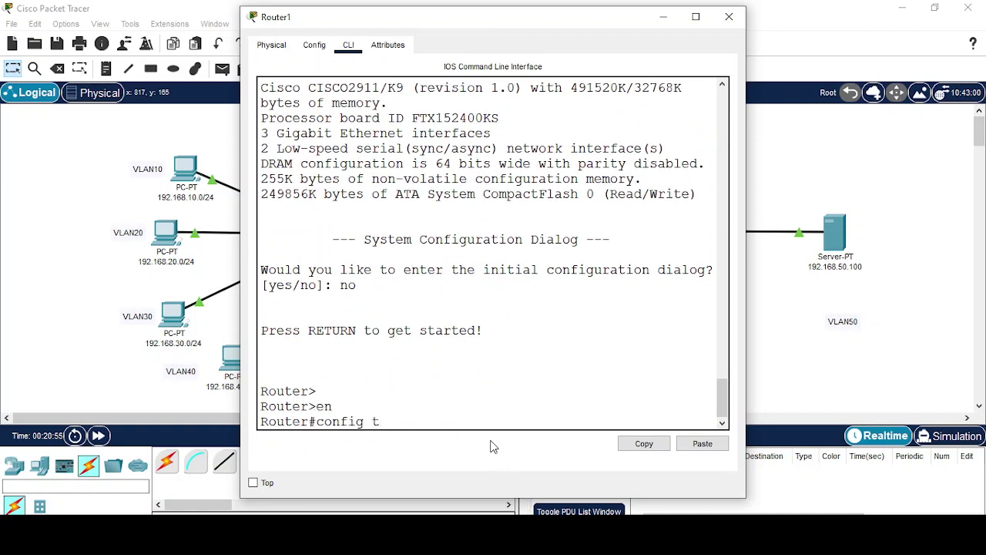
key("Return")
- Set the hostname of Router1 to Rtr-2
type("ho")
key("Tab")
type("R")
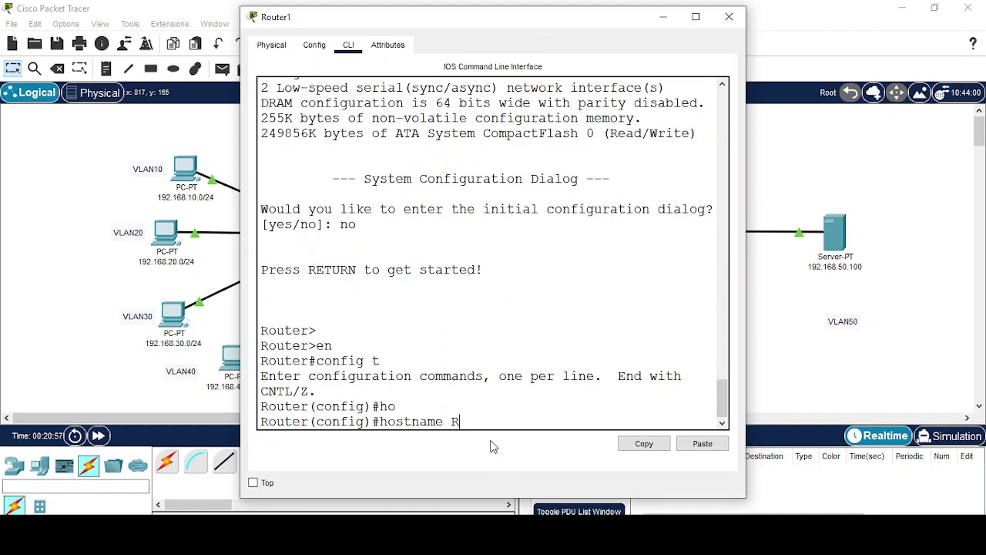
type("tr-2")
key("Return")
key("Return")
key("Return")
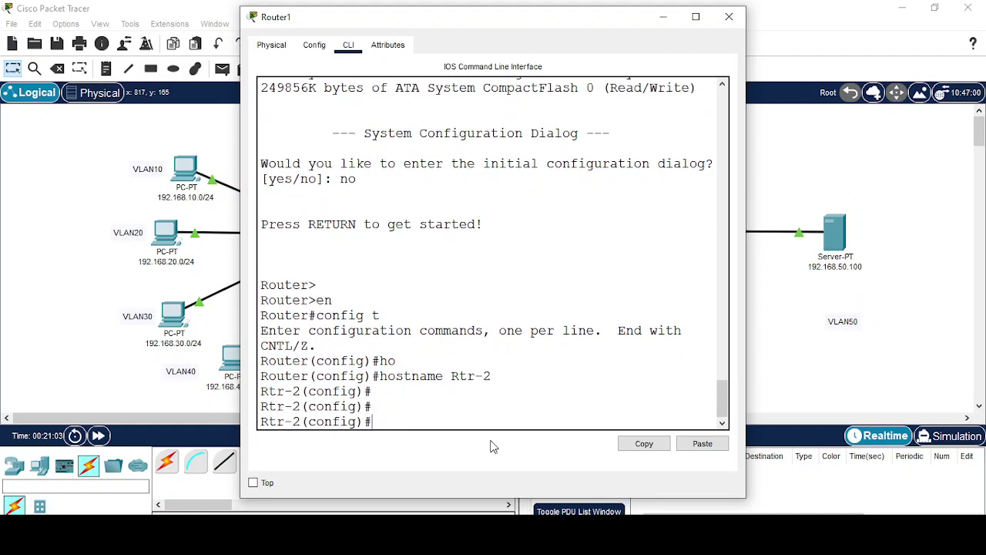
- Enable interface GigabitEthernet 0/1 on Rtr-2 with the no shutdown command
type("inter")
key("Tab")
type("gi")
key("Tab")
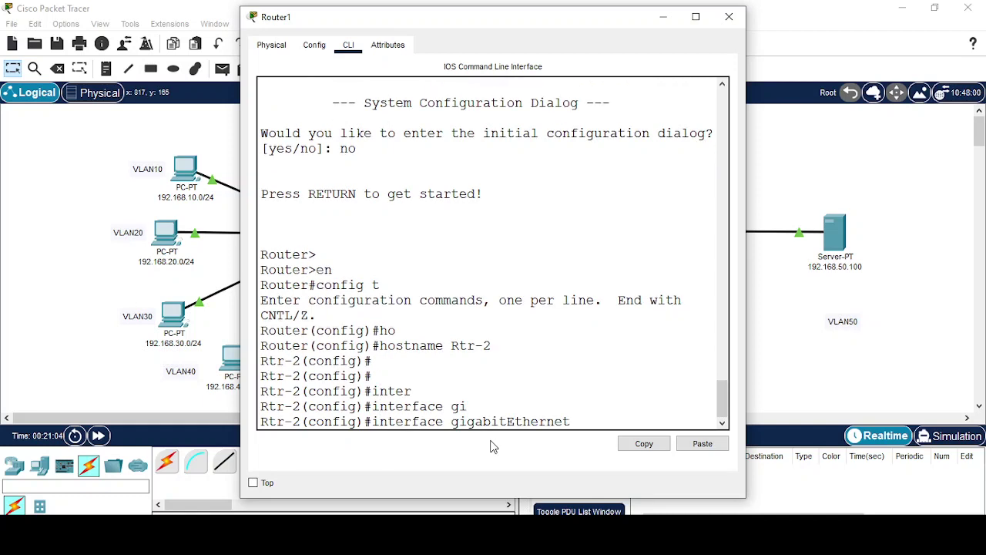
type("0/1")
key("Return")
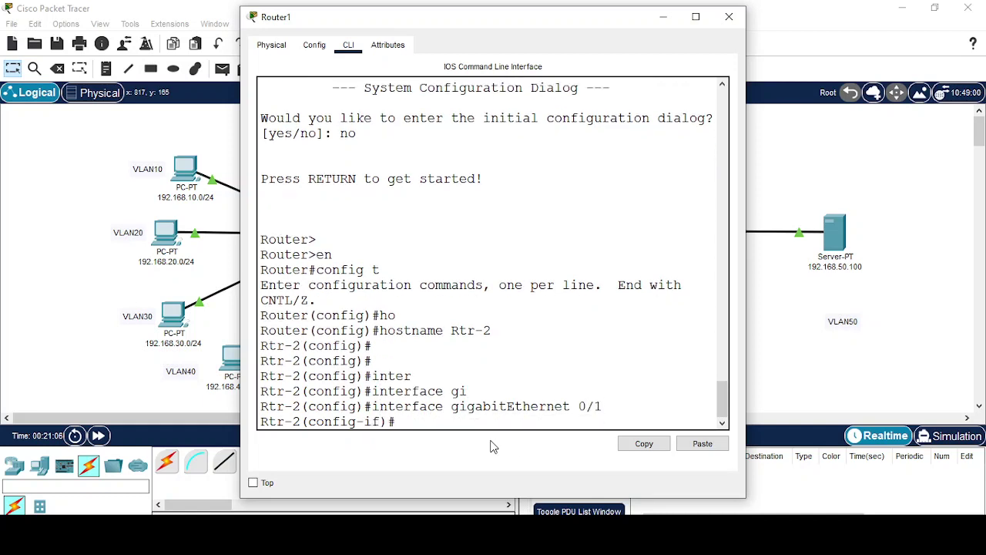
type("no shu")
key("Tab")
key("Return")
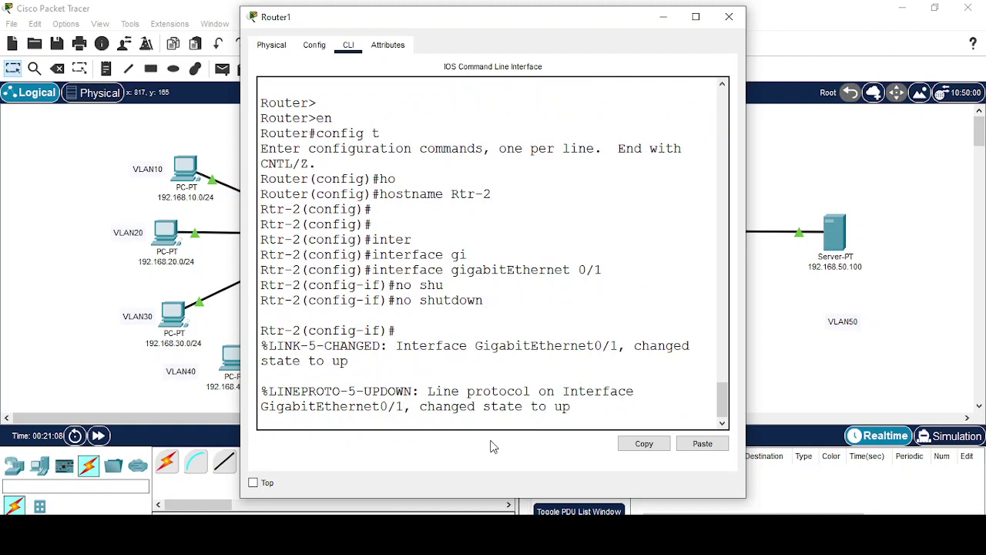
- Assign IP address 192.168.50.1 with mask 255.255.255.0 to interface GigabitEthernet 0/1 on Rtr-2
left_click_drag(545, 20, 372, 34)
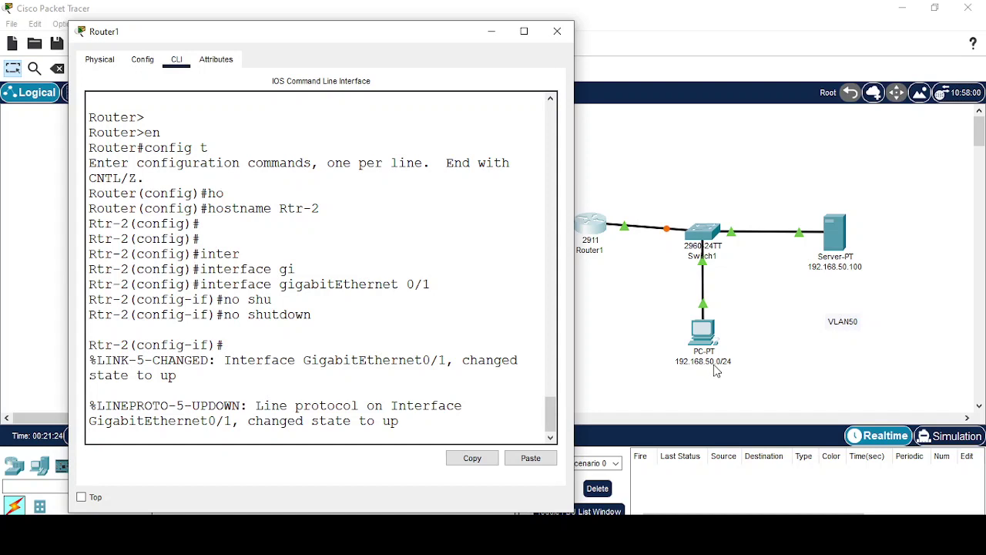
key("Return")
key("Return")
key("Return")
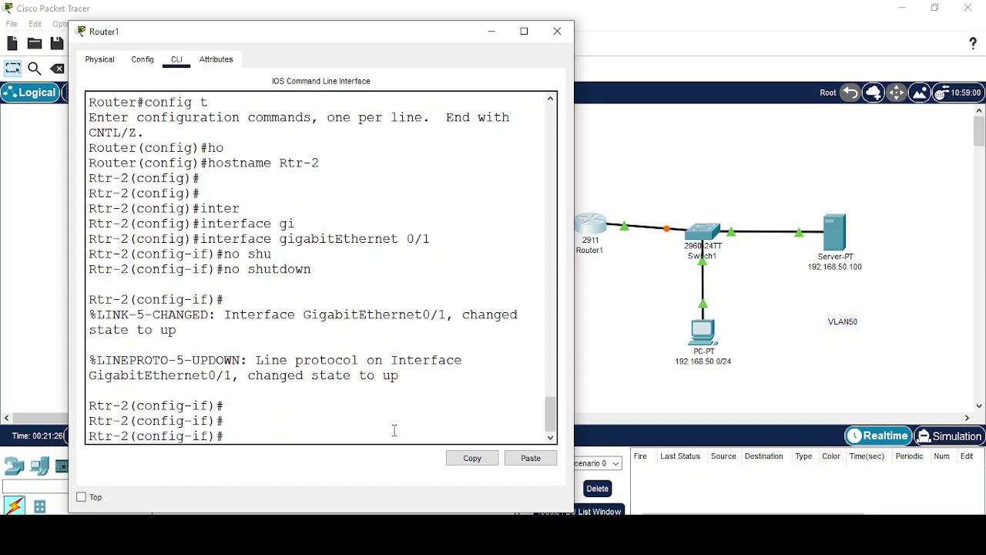
type("ip ad")
key("Tab")
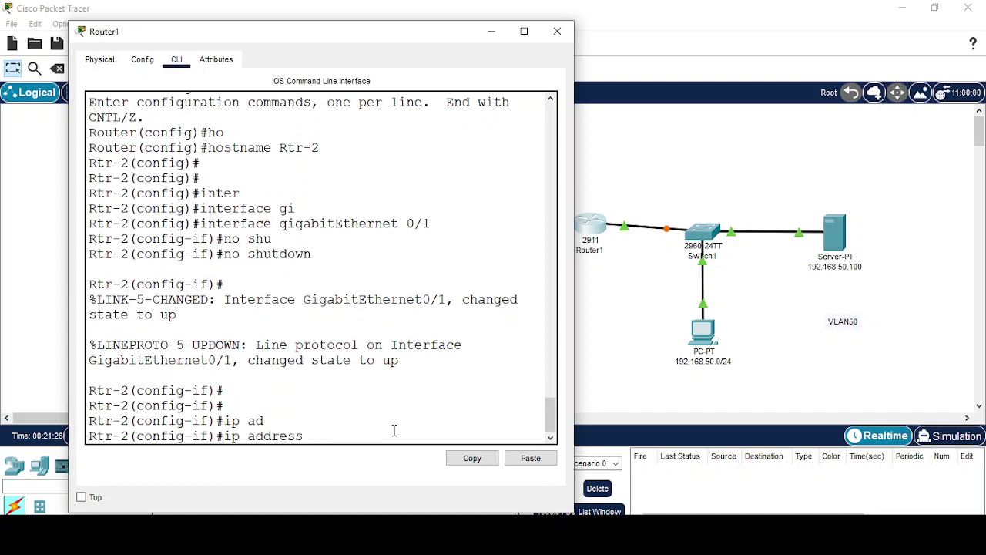
type("192.168.50.1 255.255.")
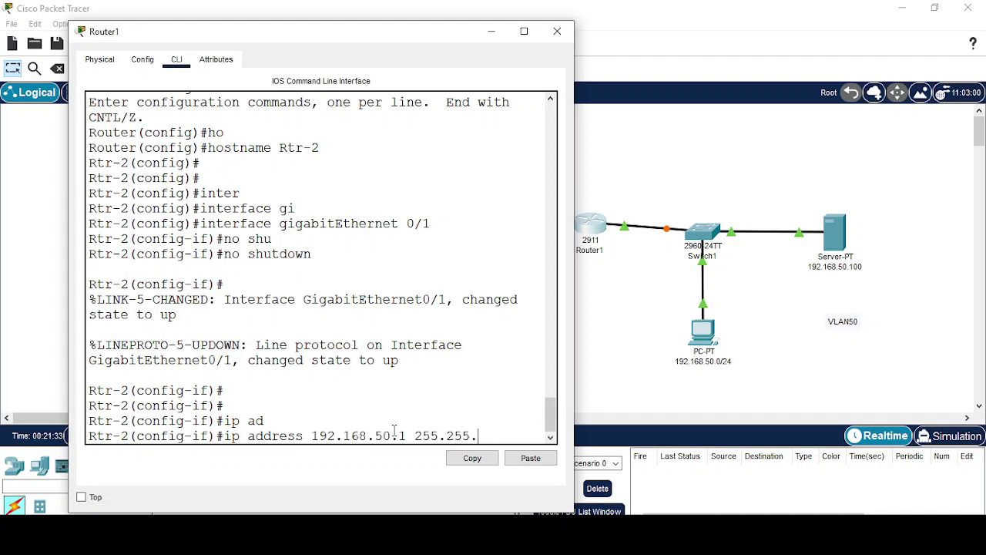
type("255.0")
key("Return")
key("Return")
key("Return")
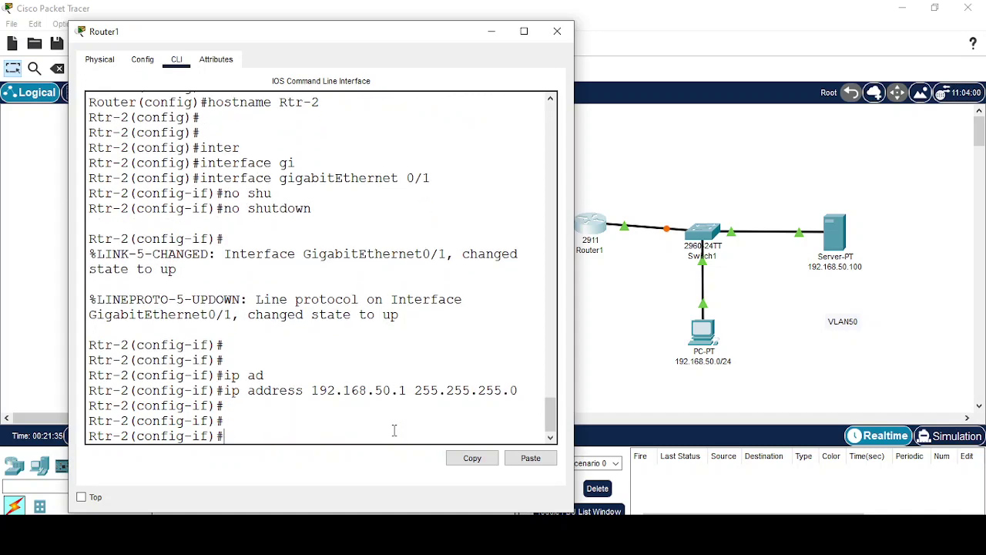
- Return Rtr-2 to global configuration mode and save its running configuration with do wr
type("exit")
key("Return")
key("Return")
key("Return")
type("do")
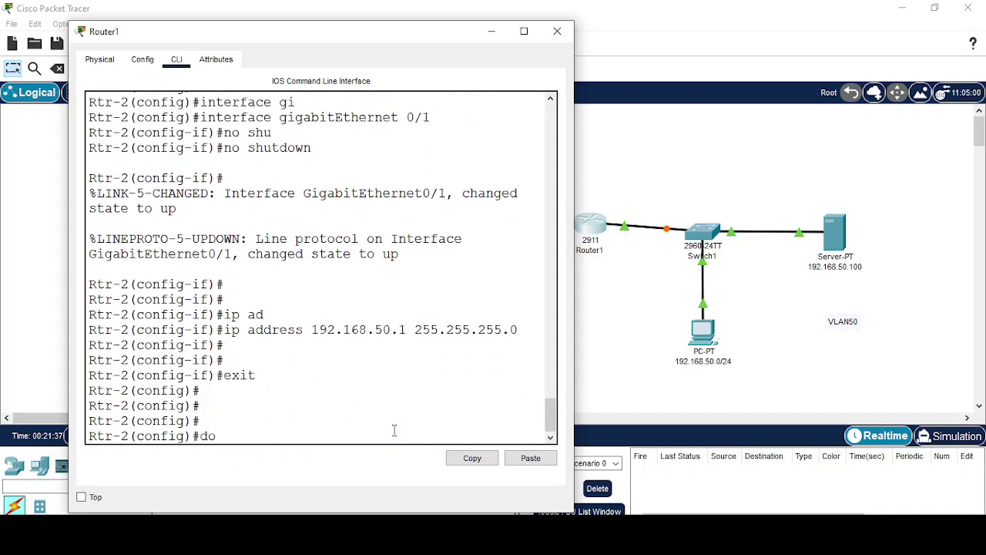
type(" wr")
key("Return")
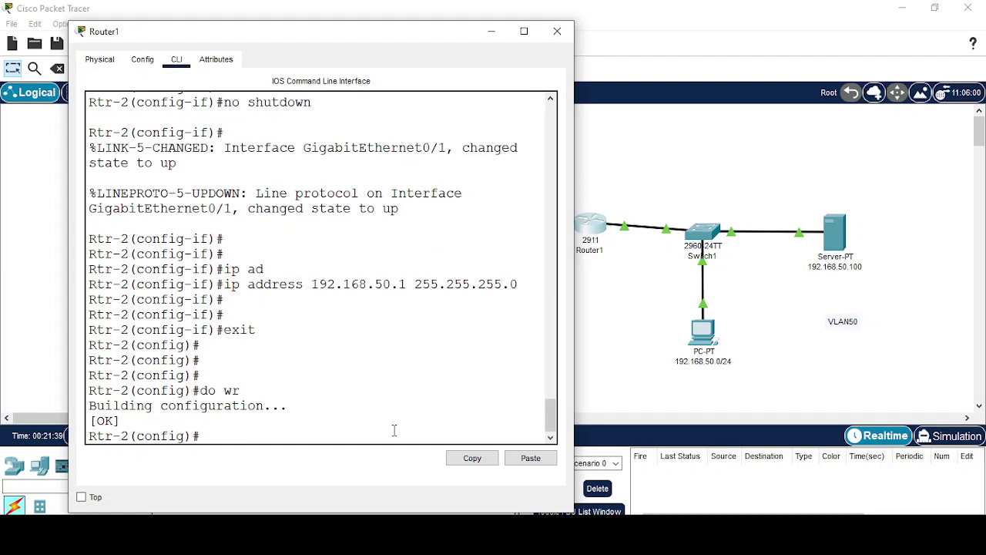
- Enable interface Serial 0/3/0 on Rtr-2 with the no shutdown command
type("inter")
key("Tab")
type("g")
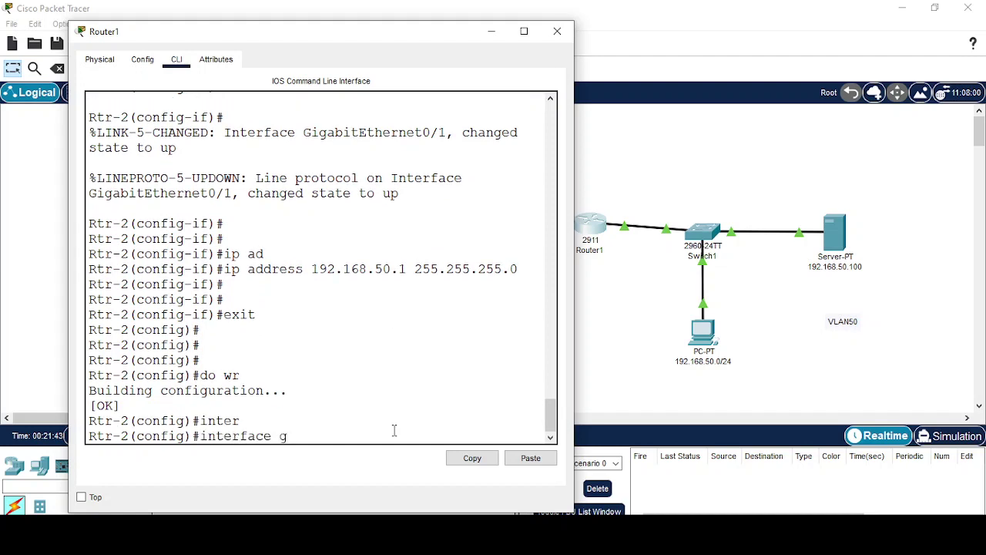
key("Tab")
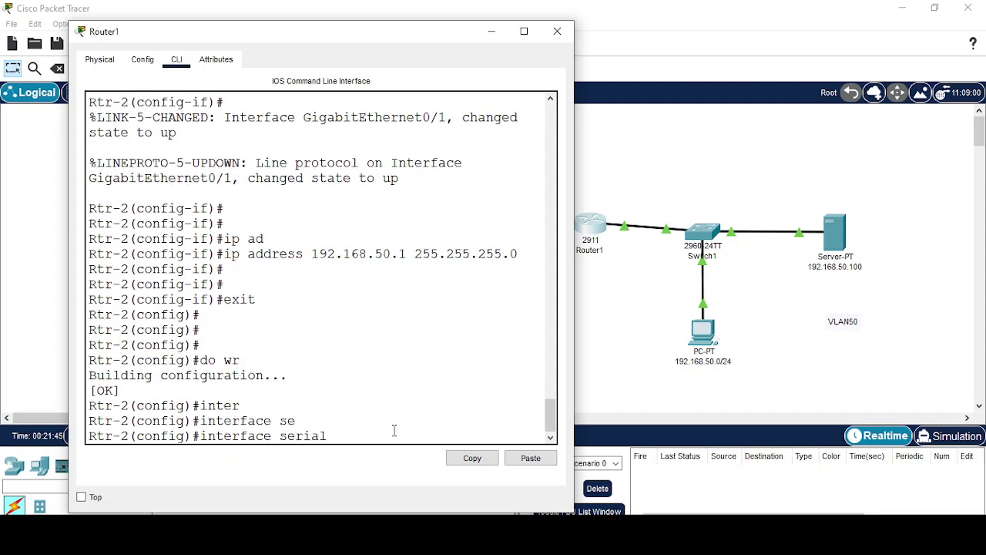
type("0/23/1")
key("Return")
key("Return")
type("no shu")
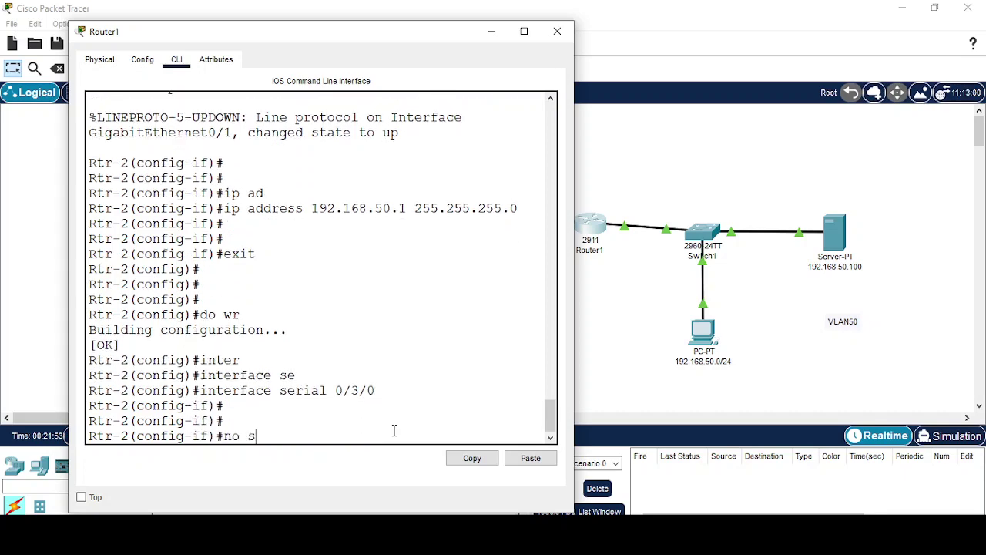
key("Tab")
key("Return")
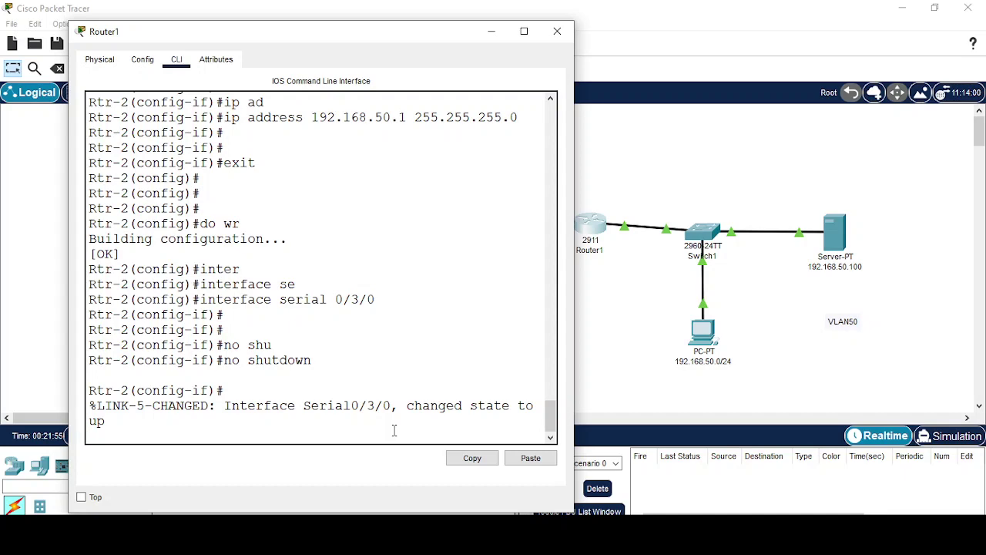
- Assign IP address 1.1.1.2 with mask 255.255.255.0 to Serial 0/3/0 on Rtr-2 and exit its interface configuration
left_click_drag(339, 35, 473, 35)
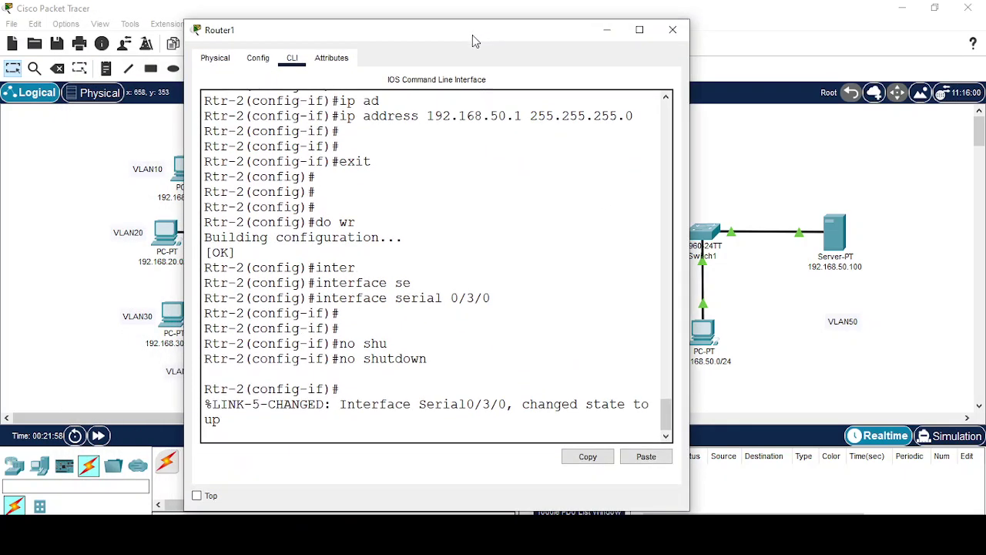
key("Return")
key("Return")
key("Return")
key("Return")
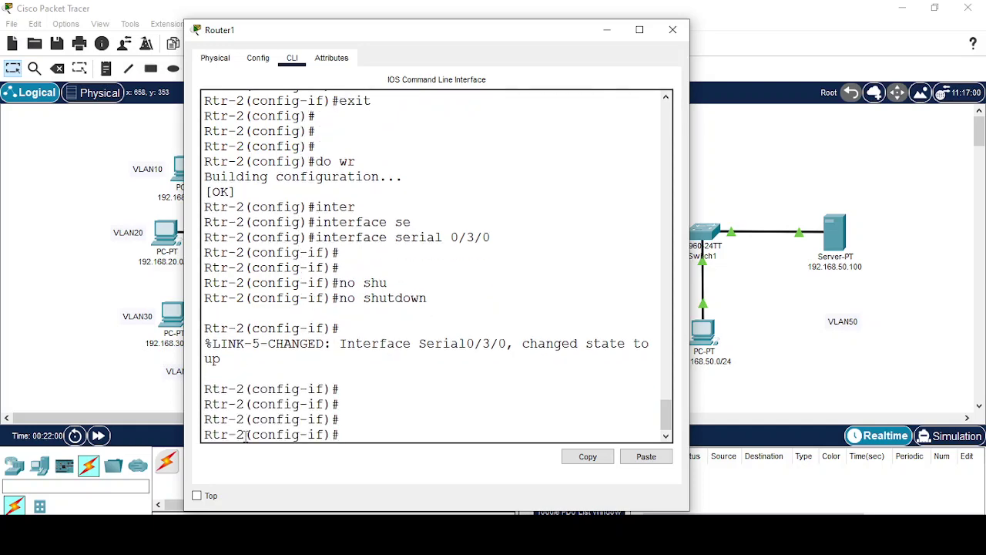
type("ip address ")
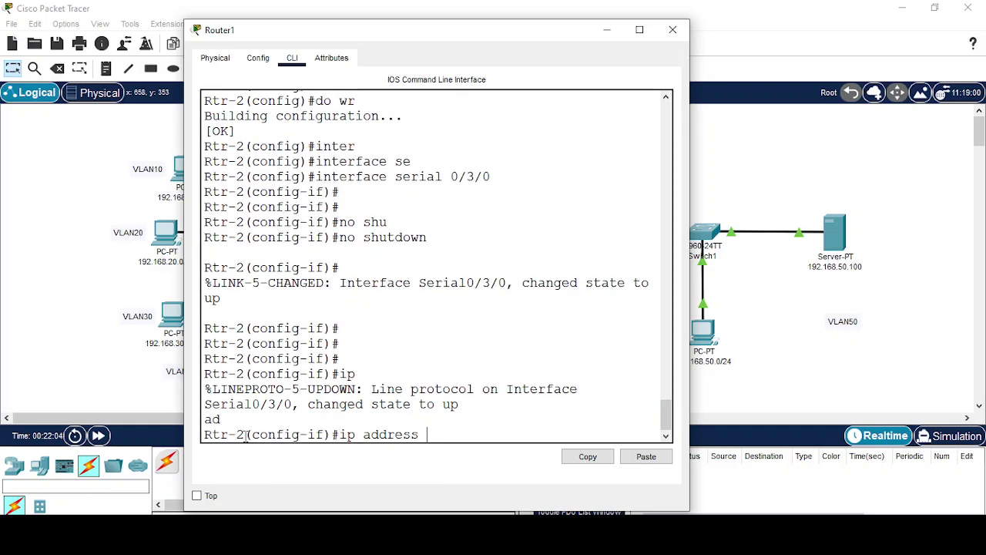
type("1.1.1.2 255.255.255.255.0")
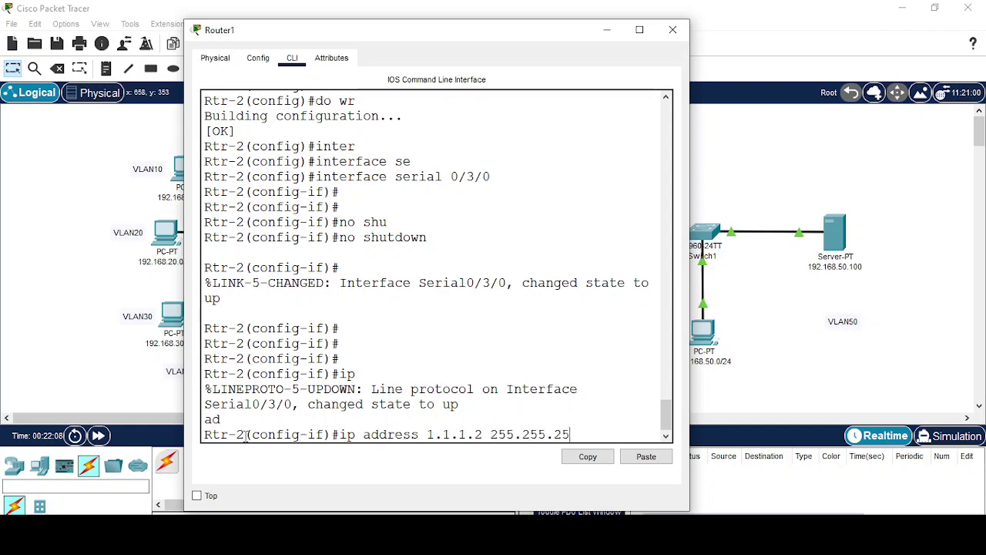
key("Return")
key("Return")
key("Return")
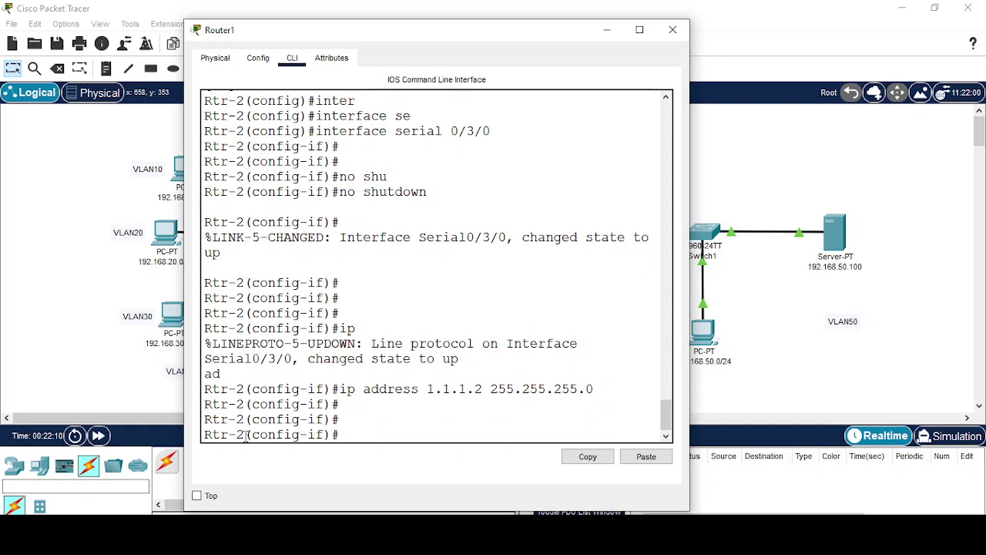
type("exit")
key("Return")
key("Return")
key("Return")
key("Return")
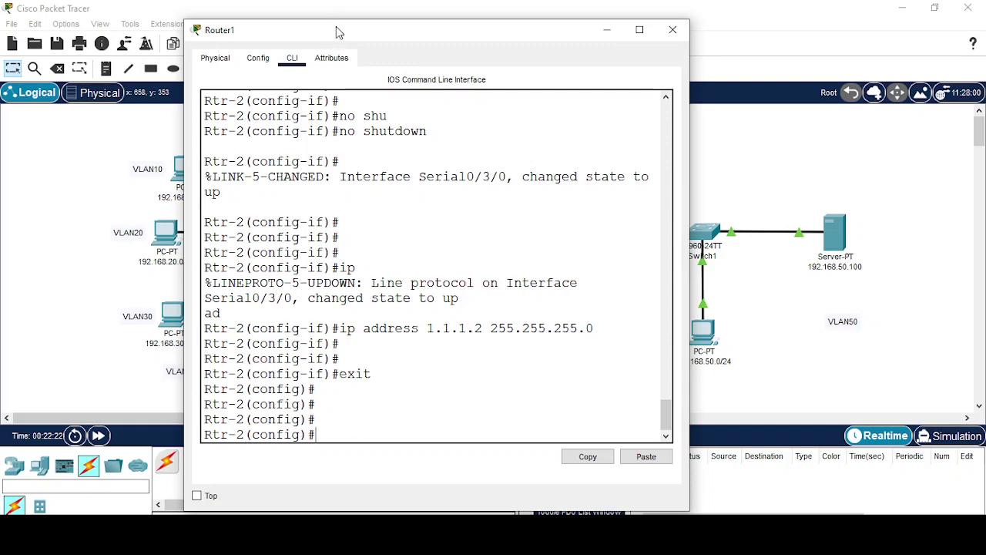
- Start OSPF process 1 on Rtr-2 and enter its router configuration mode
left_click_drag(337, 31, 380, 90)
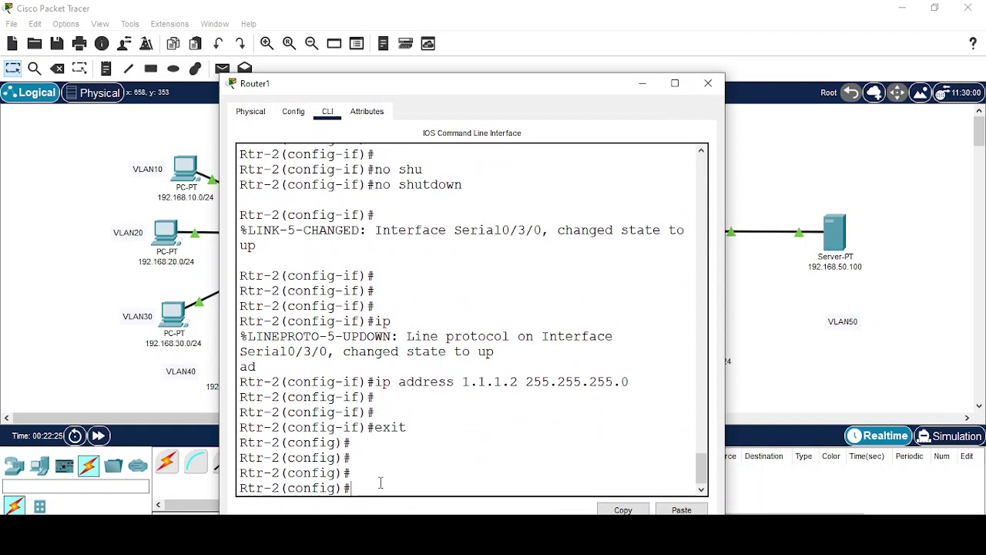
type("rou")
key("Tab")
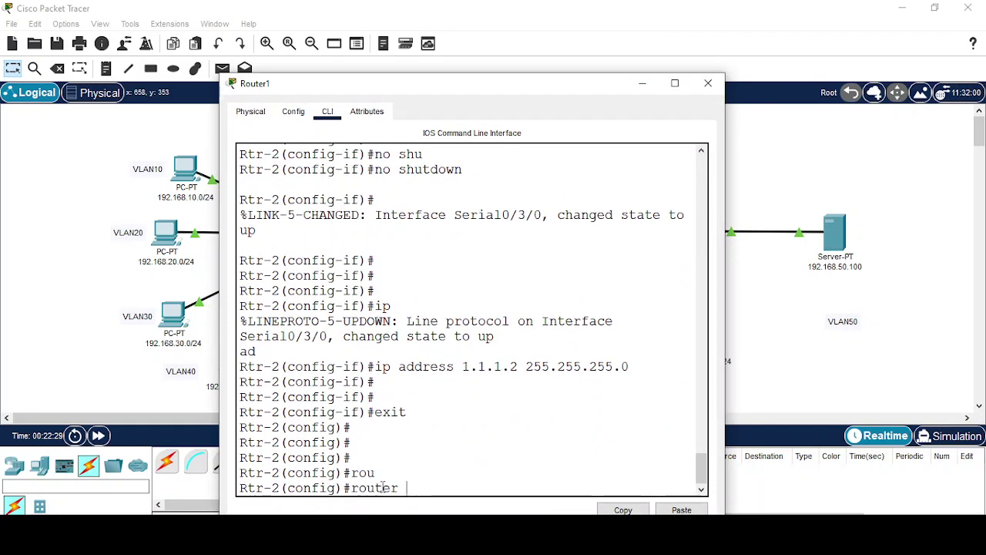
type("so")
key("Tab")
key("BackSpace")
key("BackSpace")
type("osp")
key("Tab")
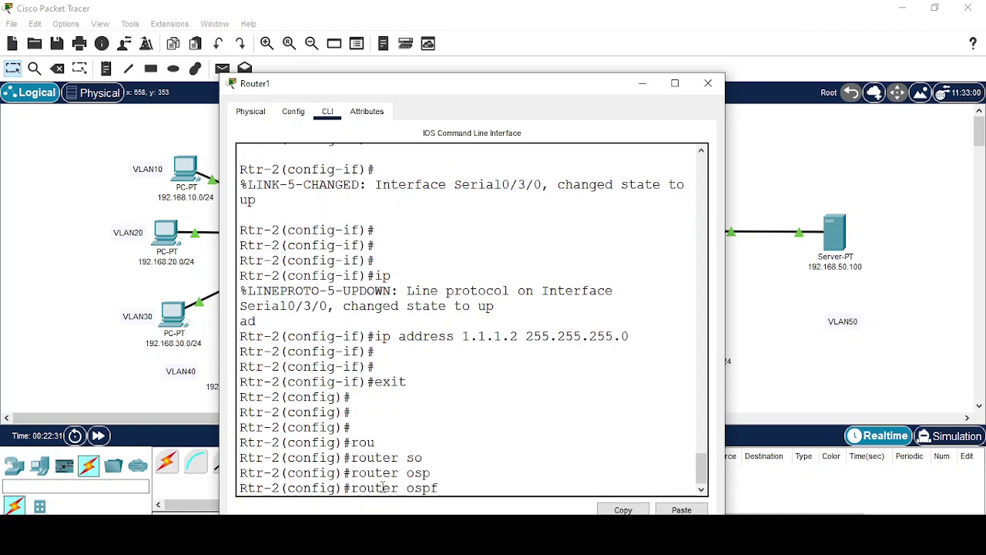
key("Return")
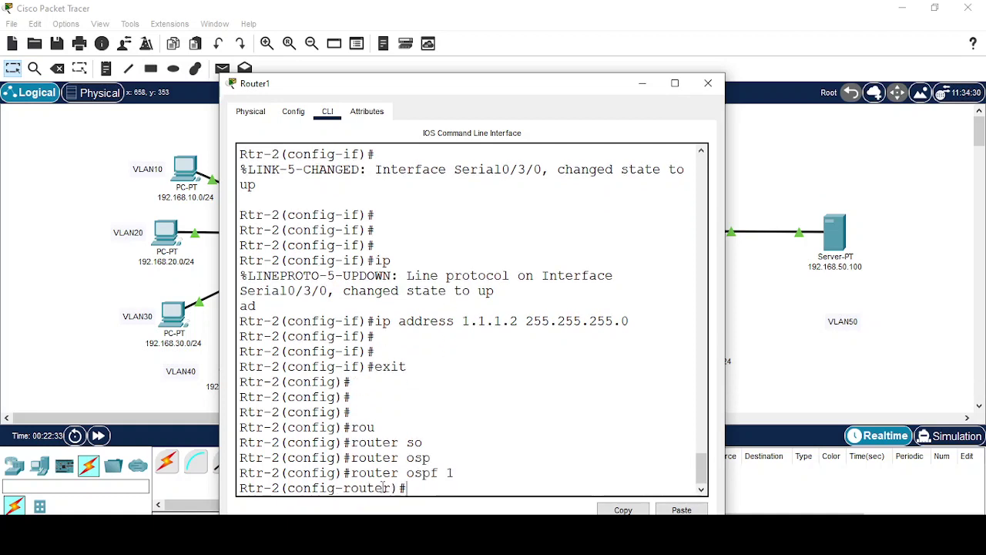
- Advertise network 192.168.50.0 with wildcard mask 0.0.0.255 in OSPF area 0 on Rtr-2
type("net")
key("Tab")
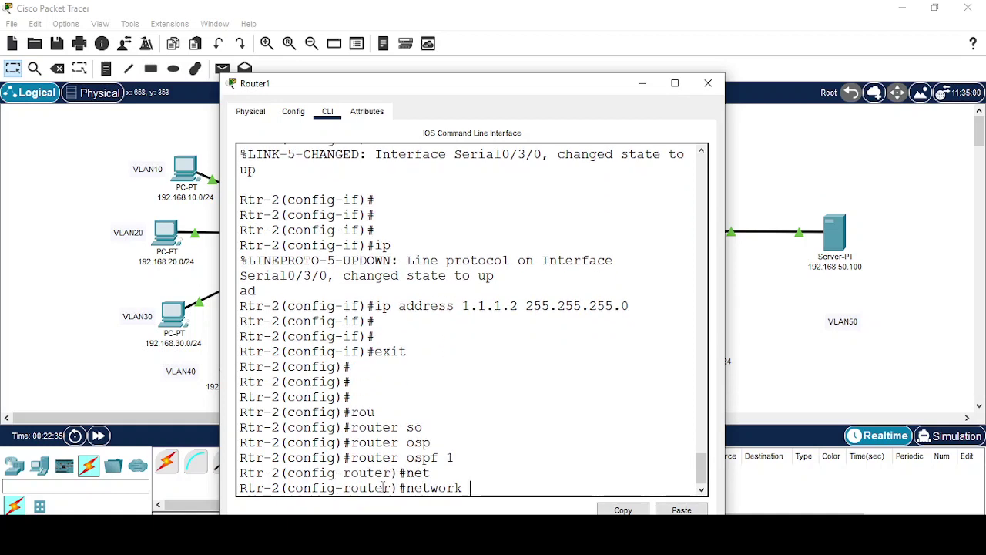
type("192.168.50.0 ")
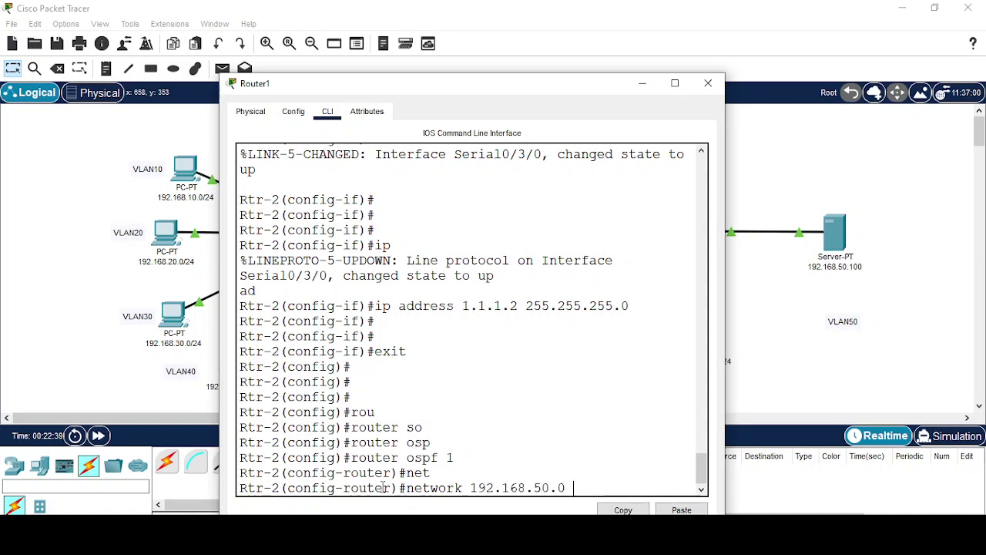
type("0.0.0.255")
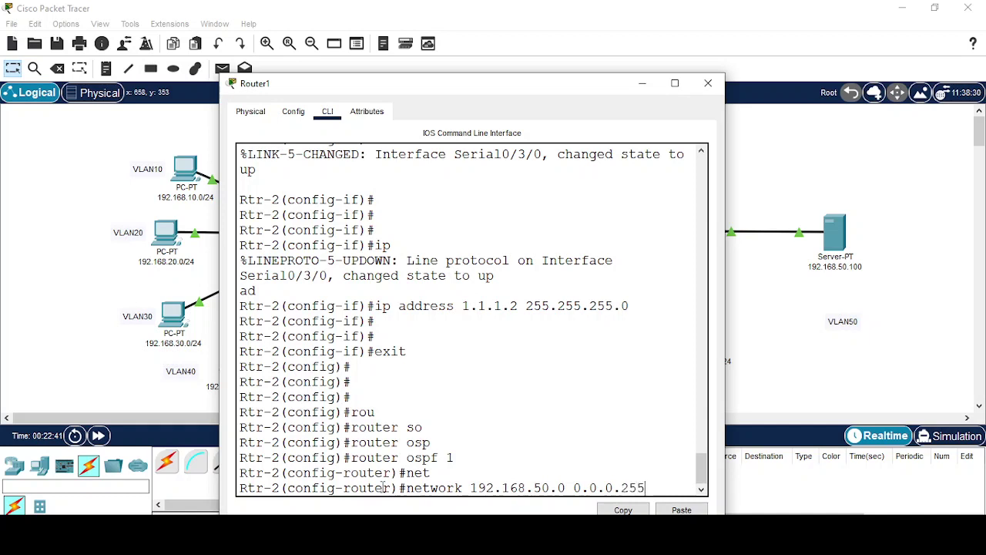
type(" a 0")
key("Return")
key("Return")
key("Return")
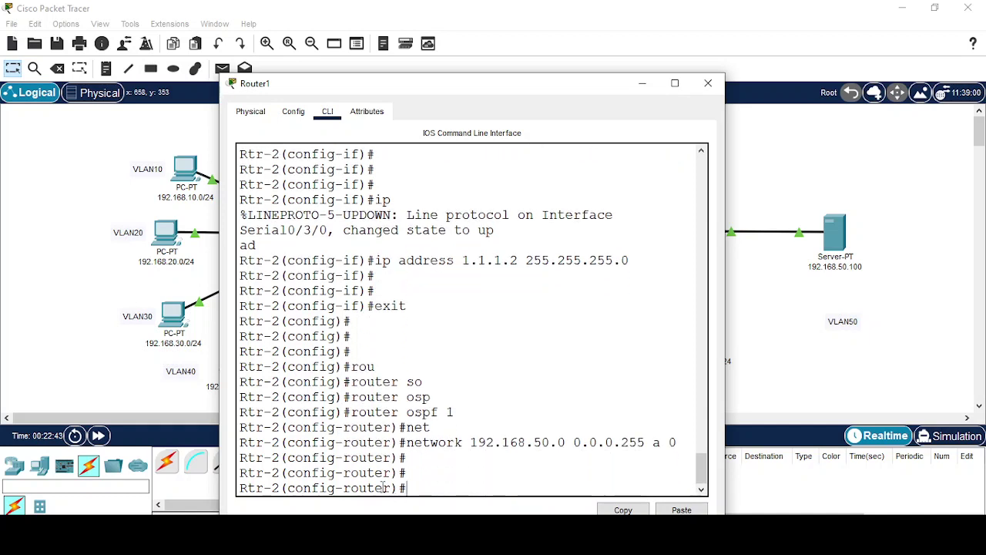
- Advertise the serial link network 1.1.1.0 with wildcard mask 0.0.0.255 in OSPF area 0 on Rtr-2
type("net")
key("Tab")
type("1.")
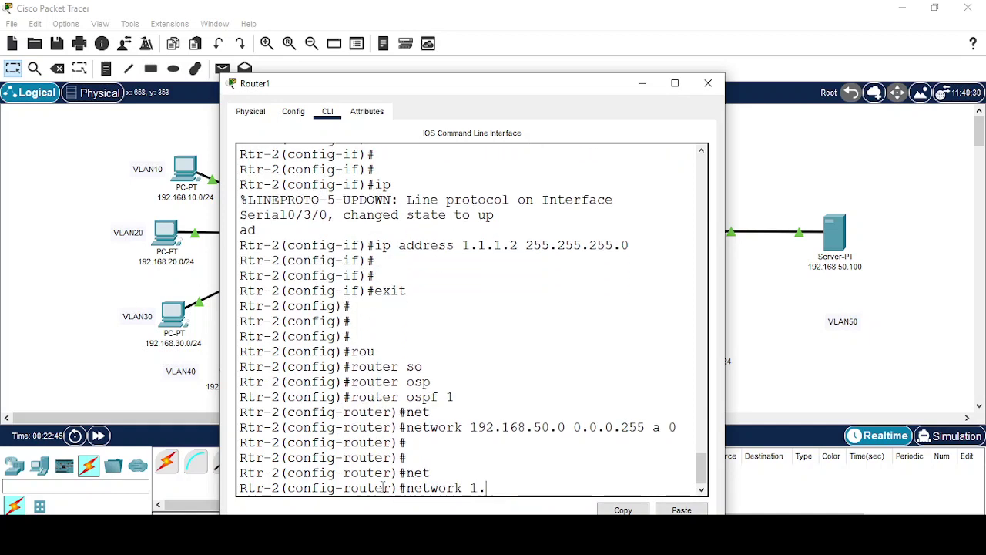
type("1.1.0 0.0.0.255 a 0")
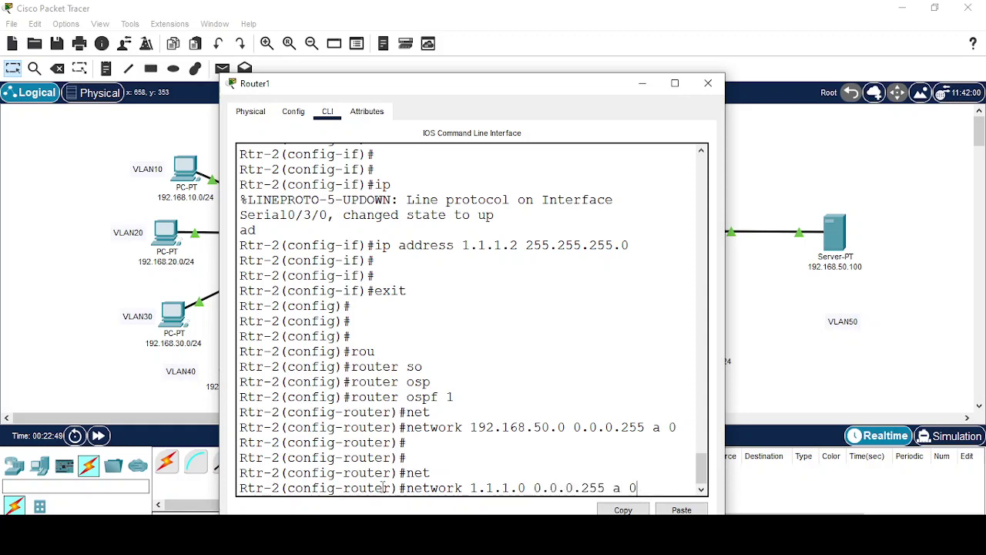
key("Return")
- Exit OSPF configuration on Rtr-2 and save the running configuration with do wr
type("exit")
key("Return")
key("Return")
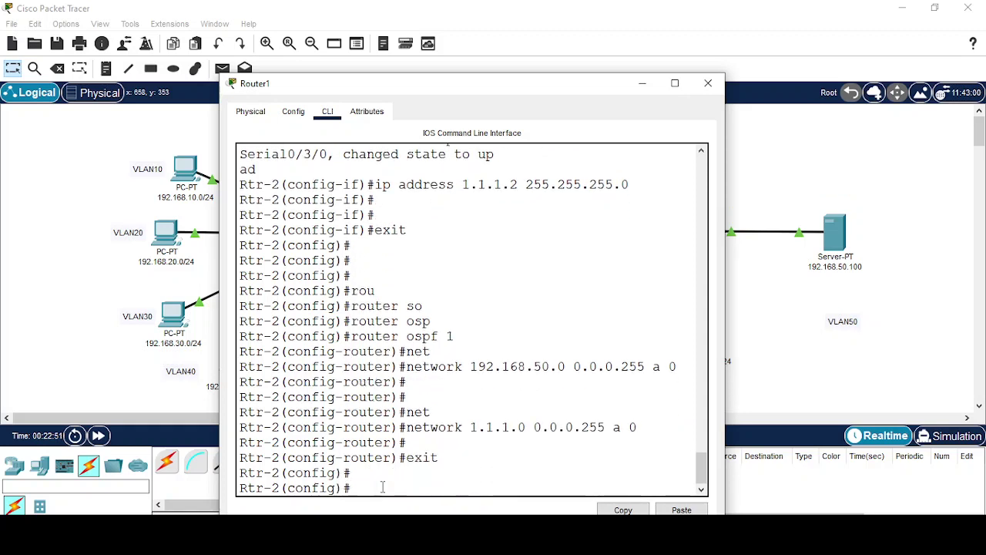
key("Return")
type("do wr")
key("Return")
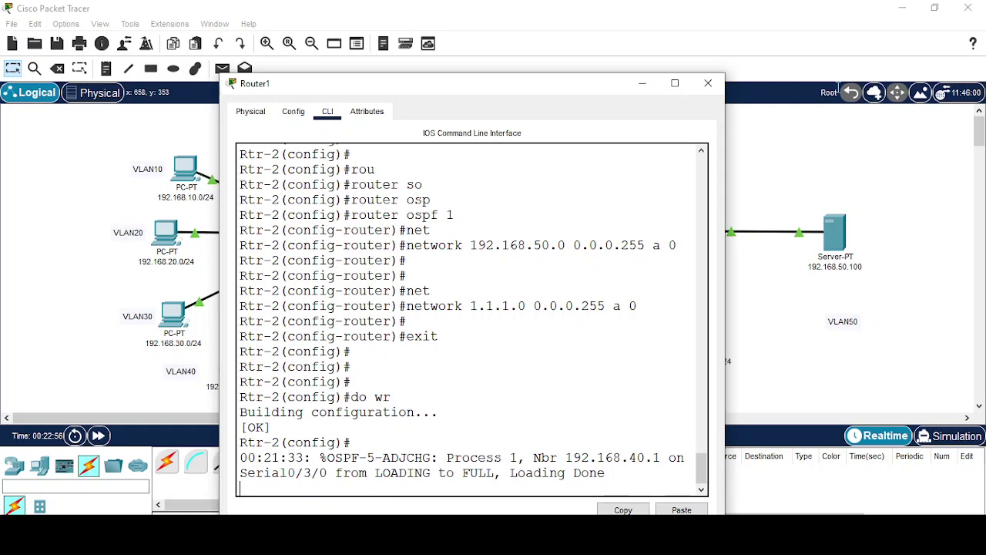
- Minimize the Router1 window and open the IP Configuration of the server labelled 192.168.50.100
left_click_drag(575, 91, 676, 393)
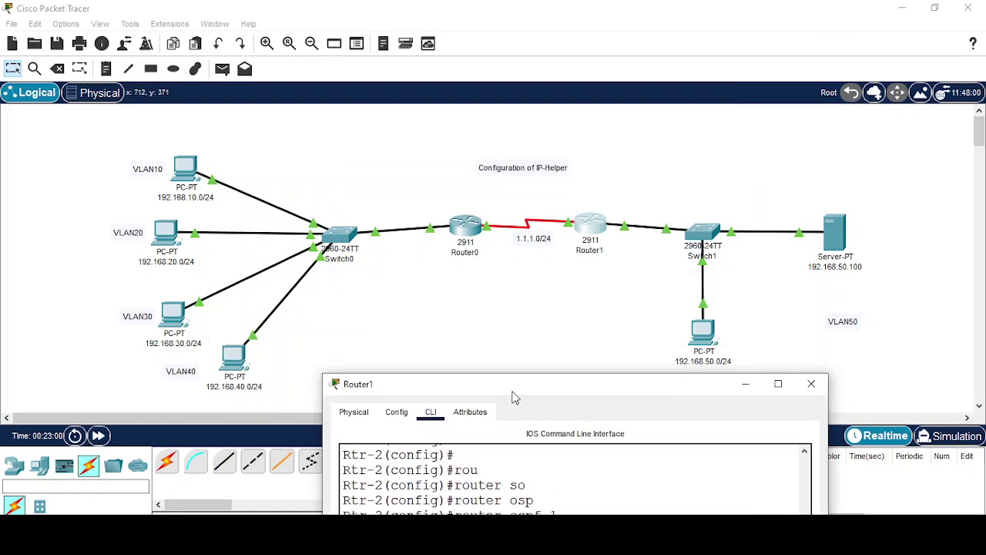
left_click_drag(513, 392, 538, 194)
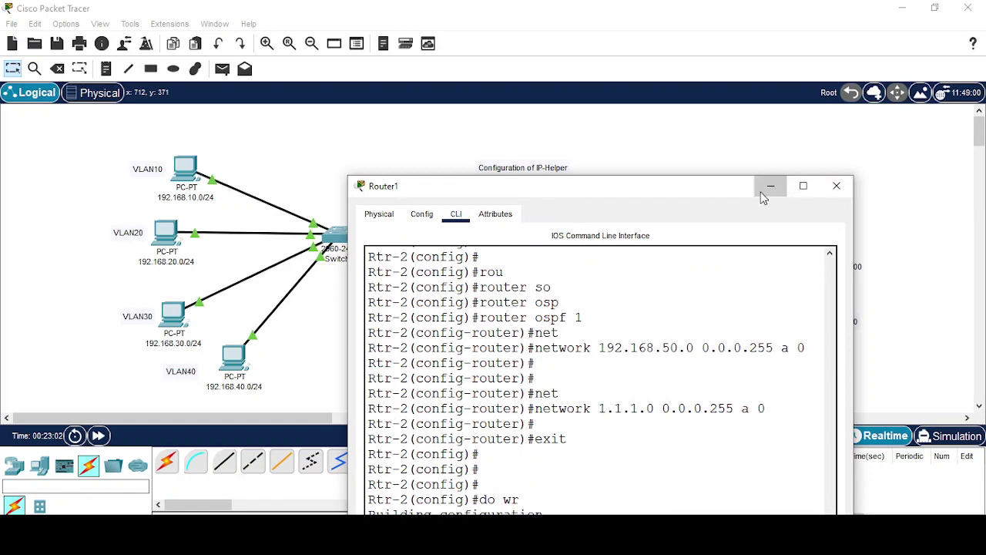
left_click(769, 188)
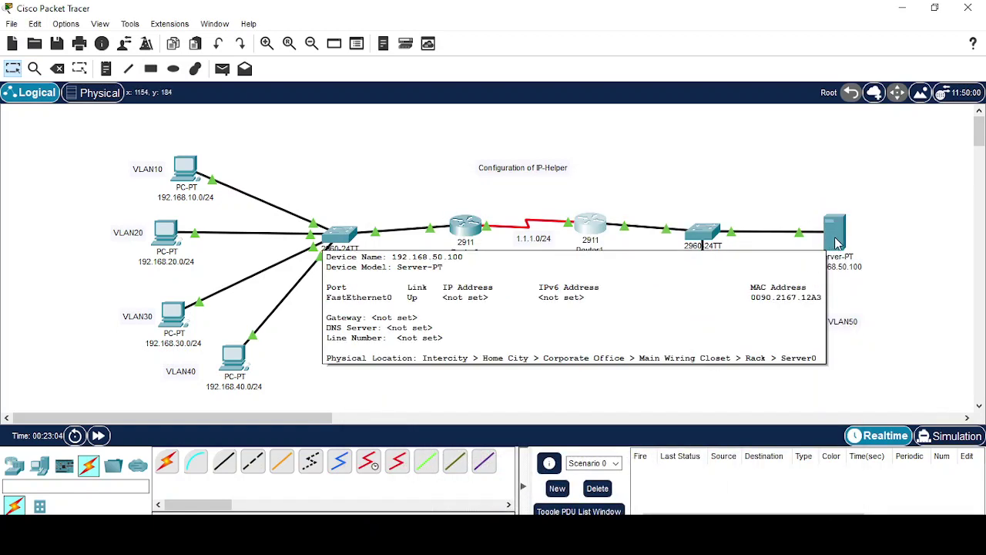
left_click(843, 236)
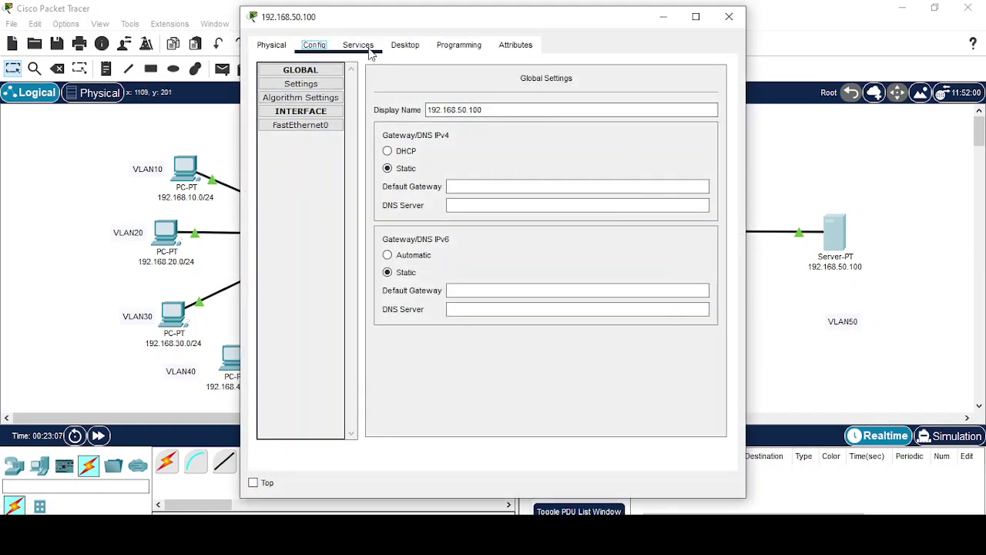
left_click(282, 47)
left_click(406, 47)
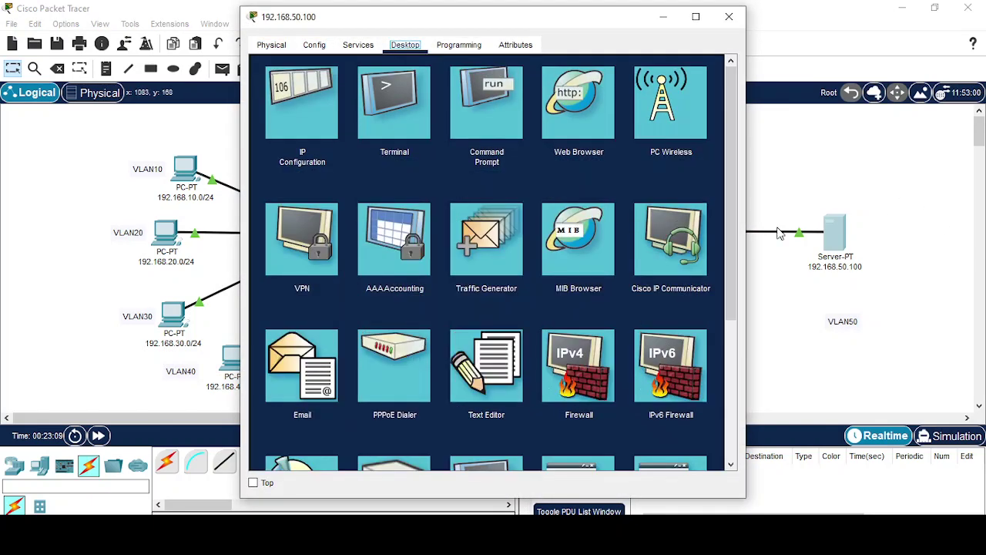
left_click(296, 99)
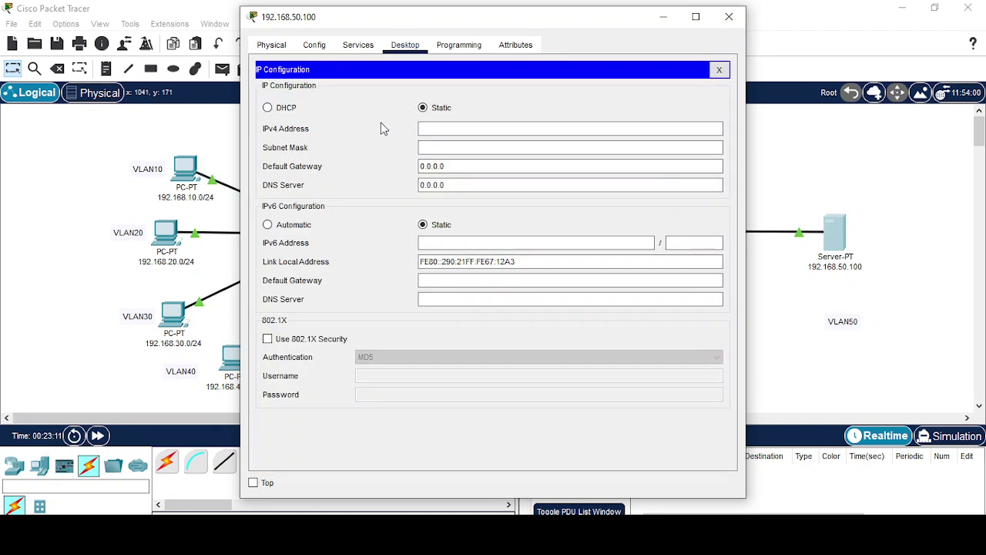
- Assign the server static IPv4 address 192.168.50.100 with mask 255.255.255.0 and default gateway 192.168.50.1, and close IP Configuration
type("192.168.")
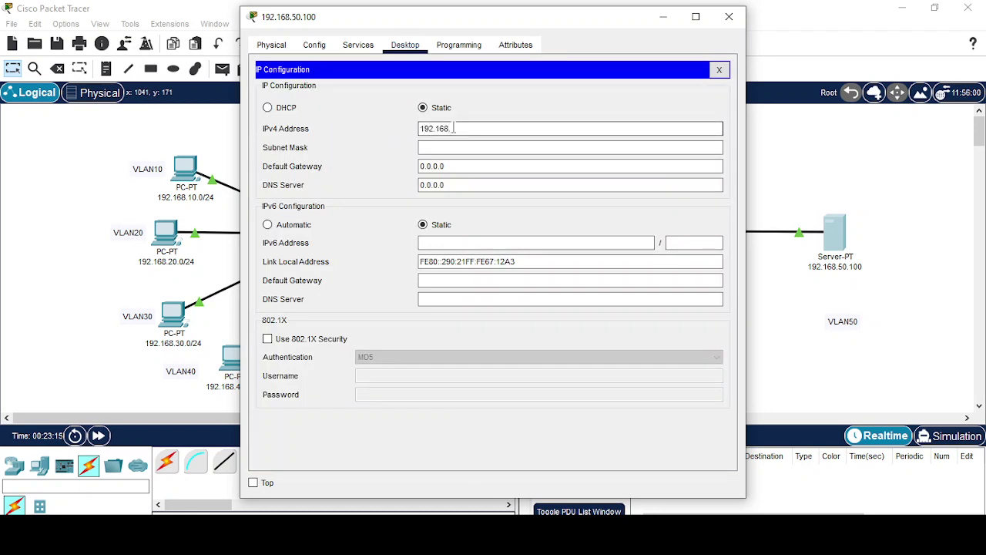
type("50.100")
key("Tab")
key("Tab")
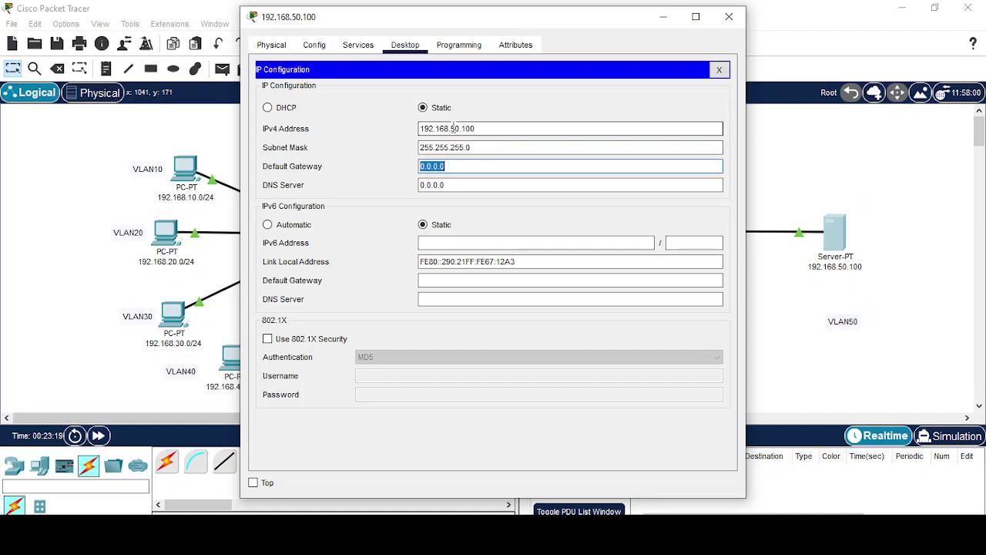
type("192.168.50")
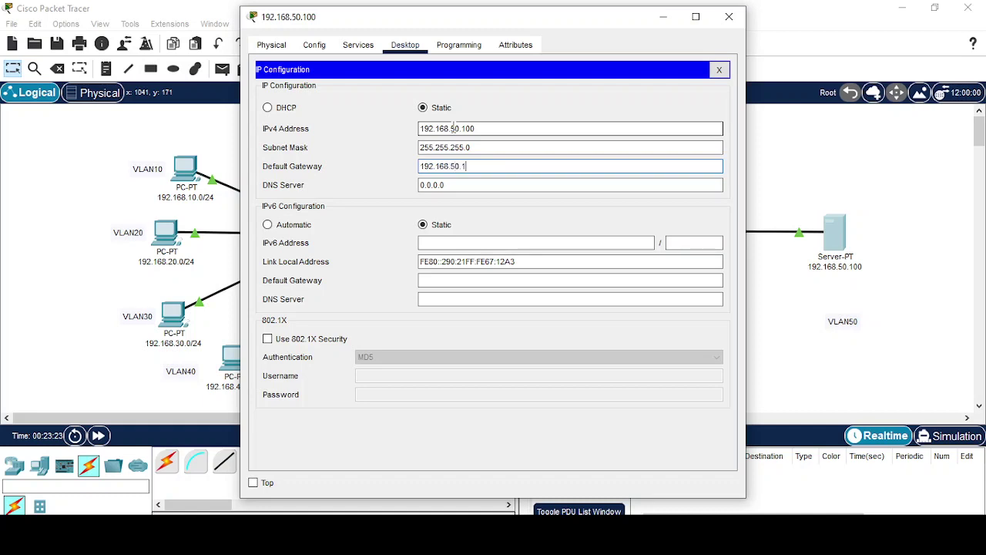
type(".1")
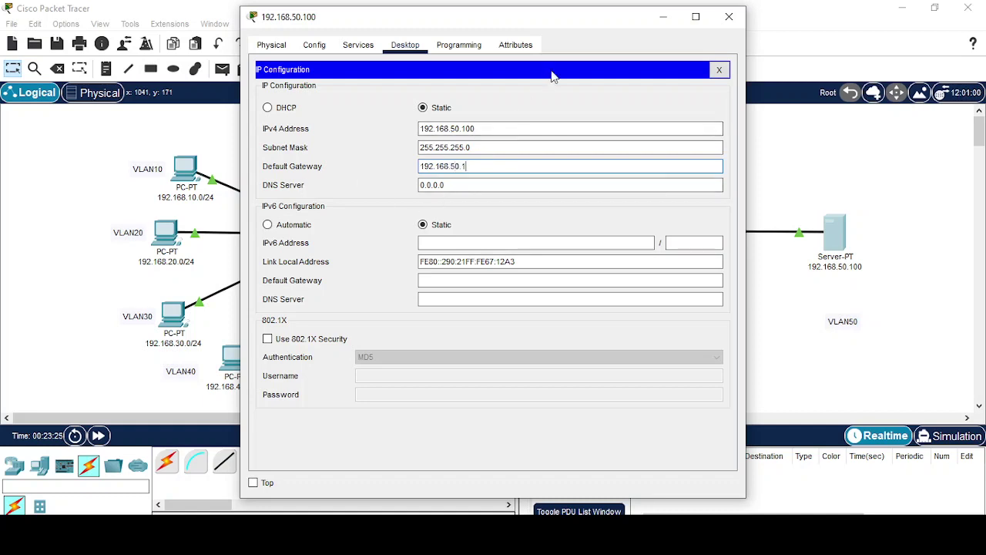
left_click(719, 70)
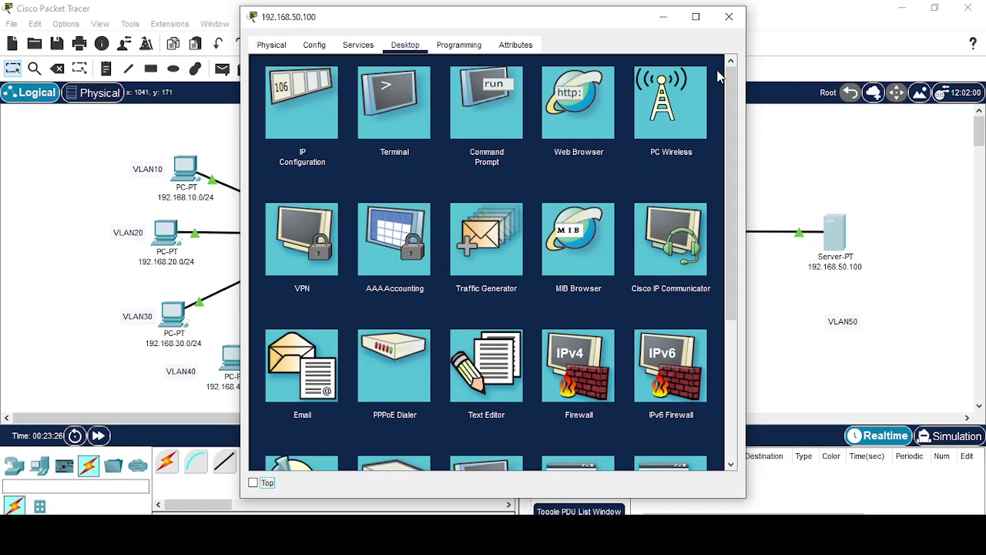
- Open the server's DHCP service and enter pool name VLAN-10, default gateway 192.168.10.1 and DNS server 8.8.8.8
left_click(358, 45)
left_click(298, 98)
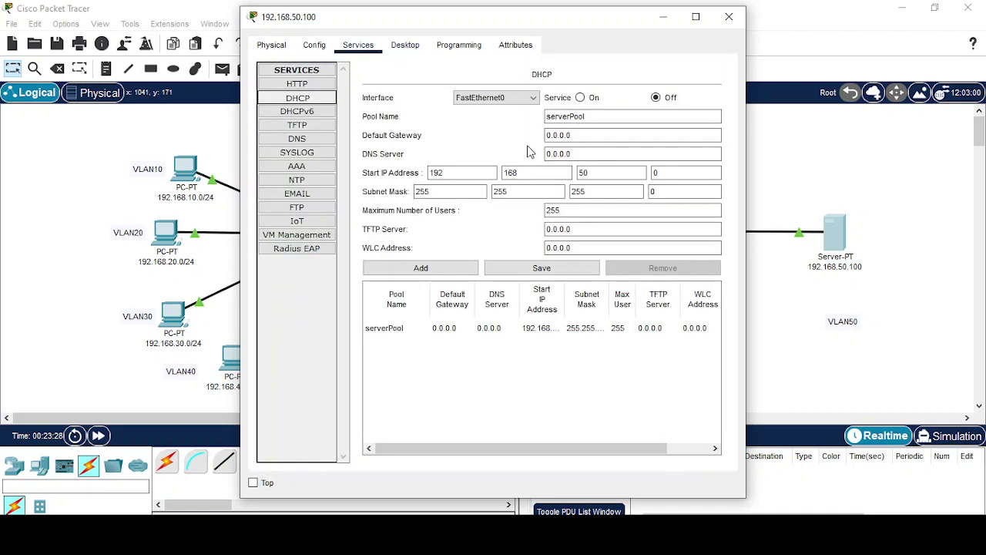
double_click(586, 116)
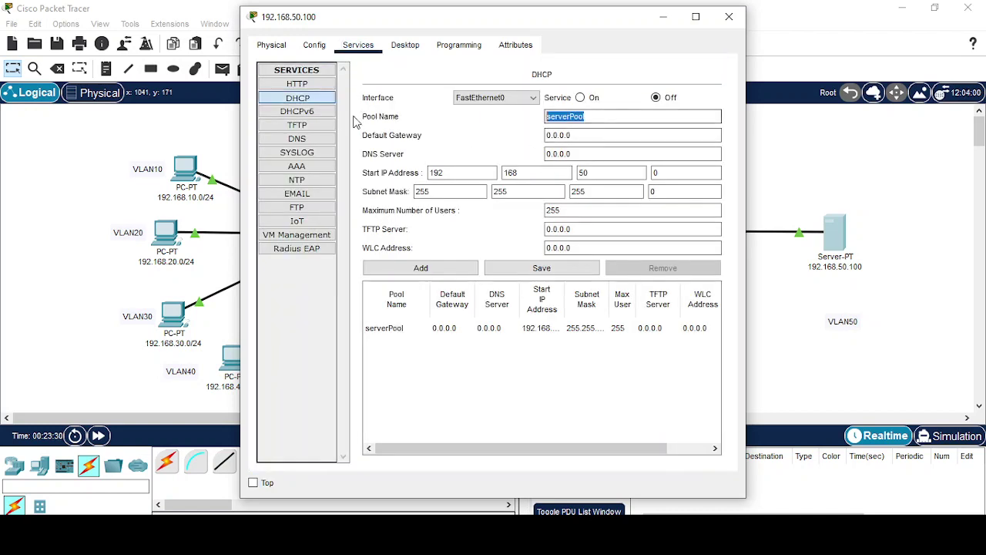
type("VLAN-10")
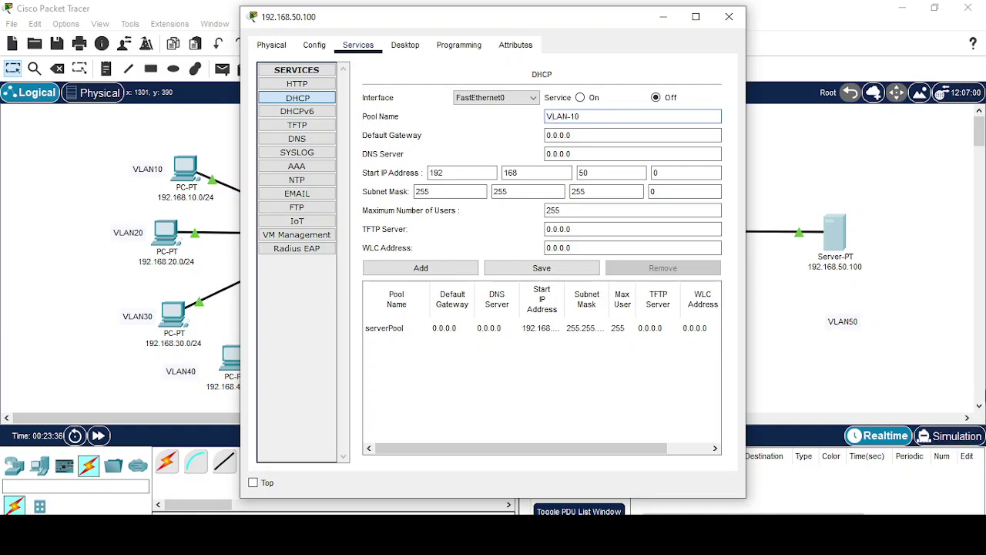
left_click(571, 136)
left_click_drag(570, 136, 413, 137)
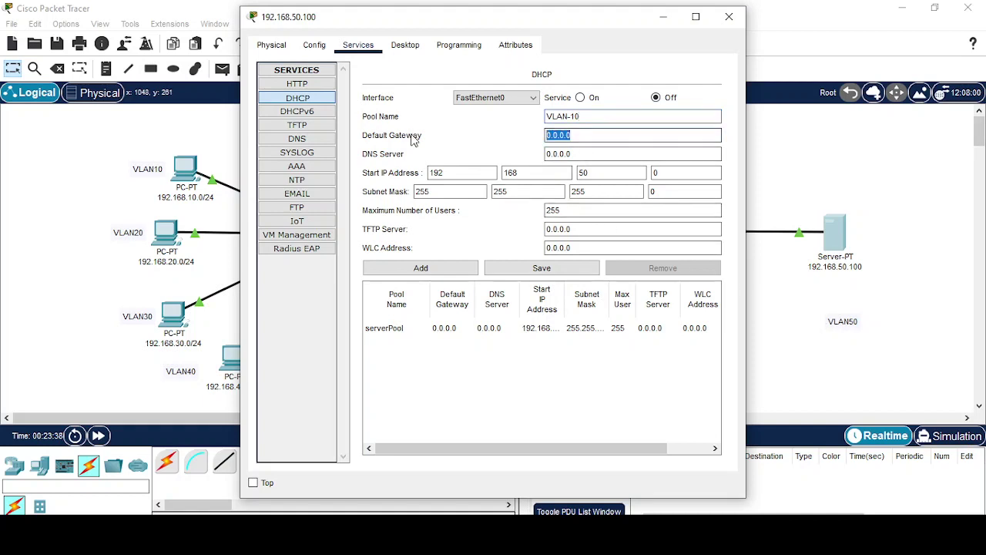
type("192.168.10.1")
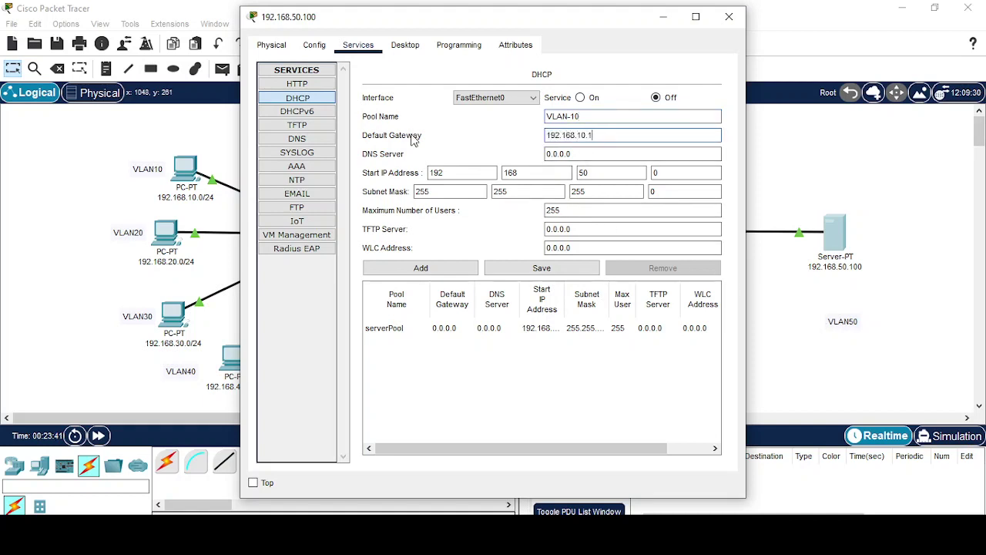
key("Tab")
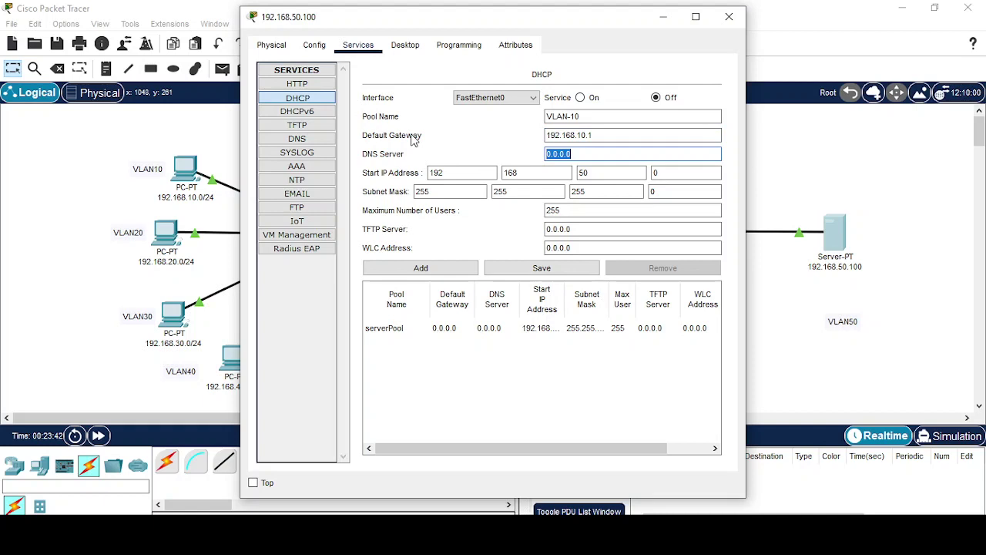
type("8.8.8.8")
key("Tab")
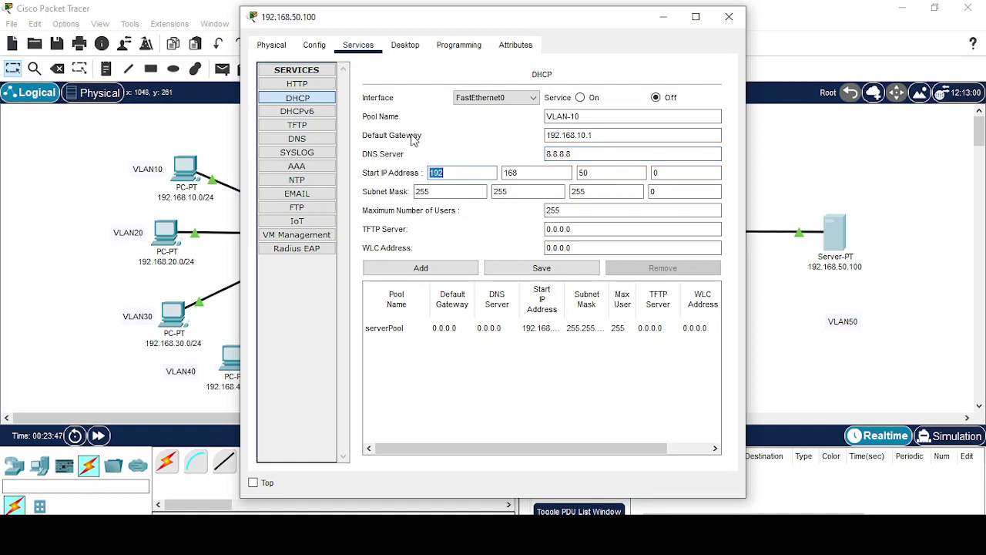
- Set the VLAN-10 pool's start IP address to 192.168.10.101 and maximum users to 150, and add the pool
left_click(584, 174)
double_click(584, 173)
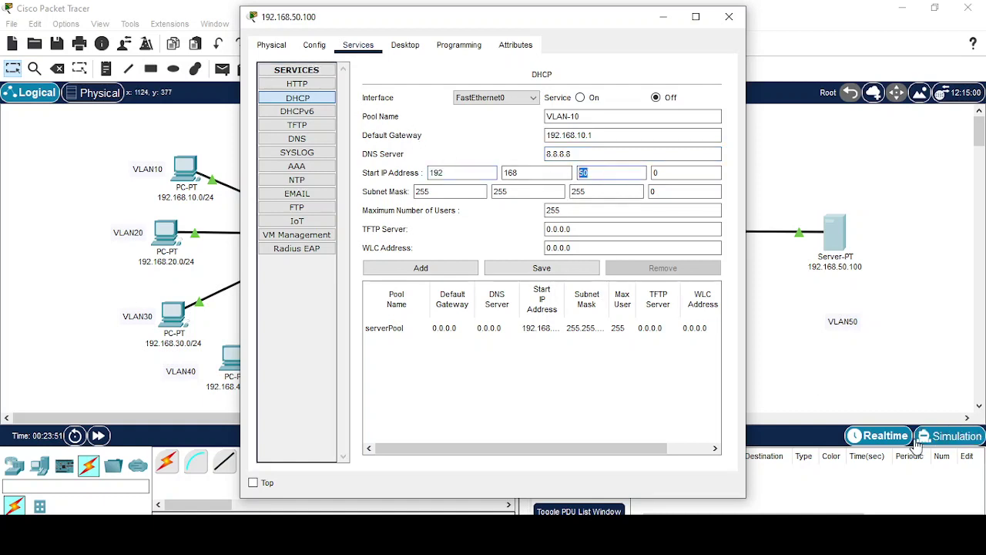
type("10101")
key("Tab")
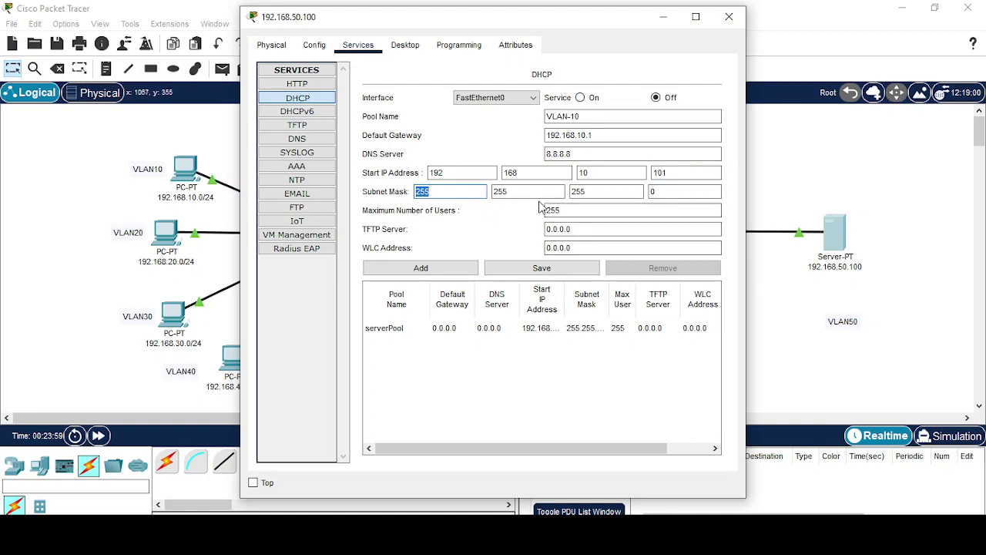
left_click(566, 211)
left_click_drag(566, 211, 500, 213)
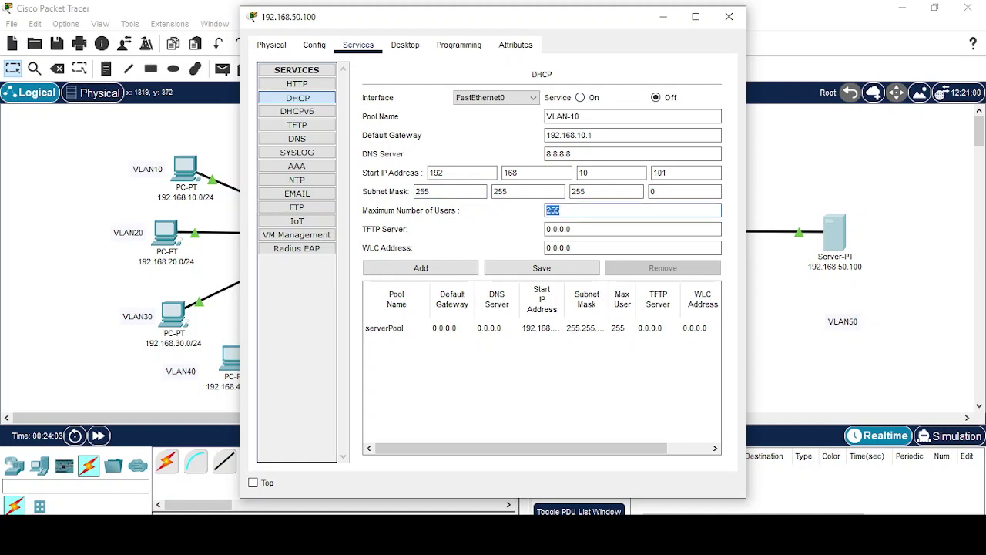
type("150")
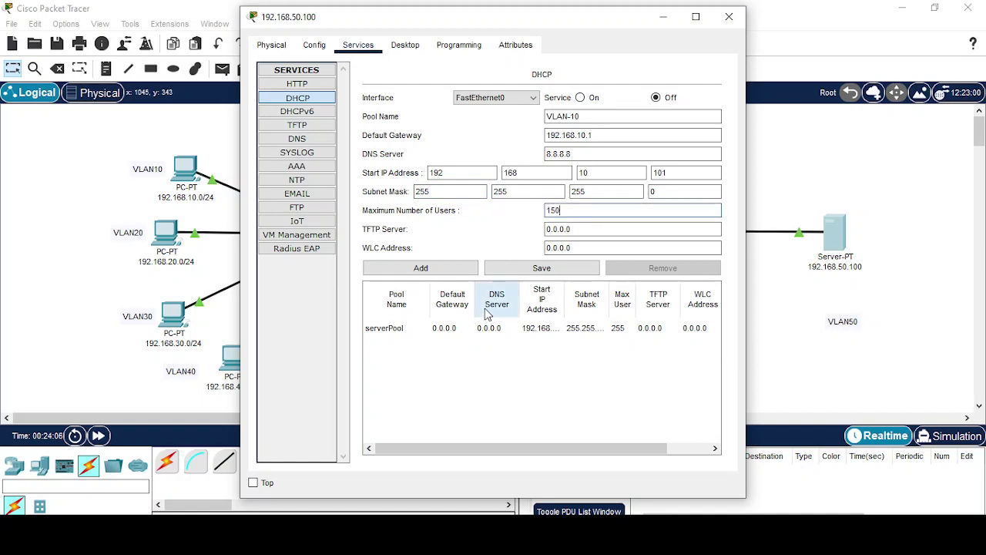
left_click(433, 271)
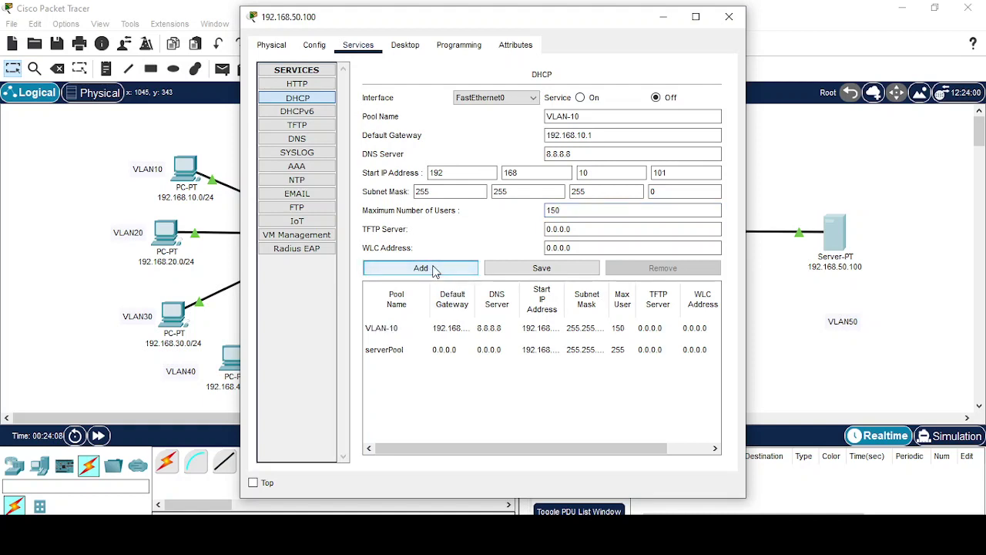
- Add a DHCP pool named VLAN-20 with default gateway 192.168.20.1 and start IP address 192.168.20.101
double_click(577, 117)
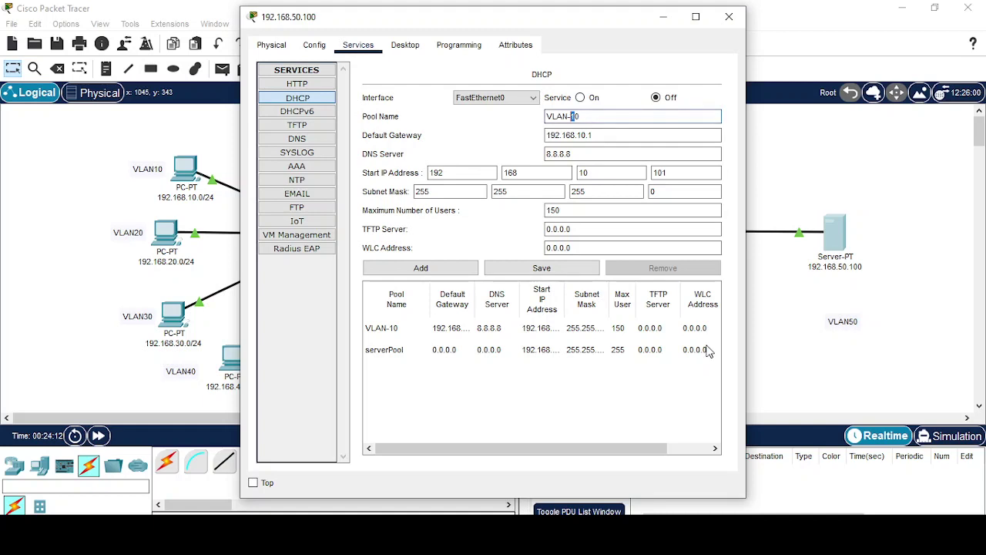
type("2")
left_click(582, 135)
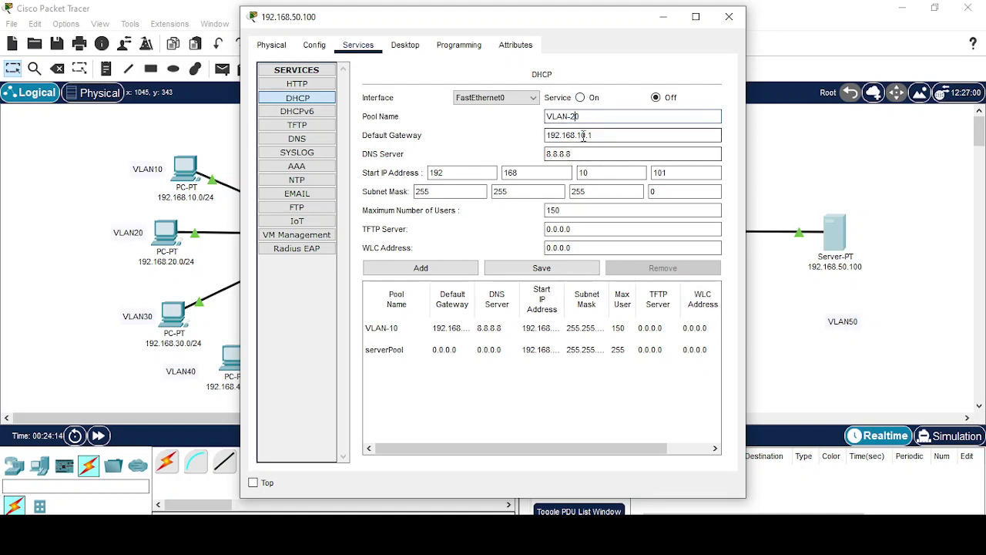
key("BackSpace")
type("2")
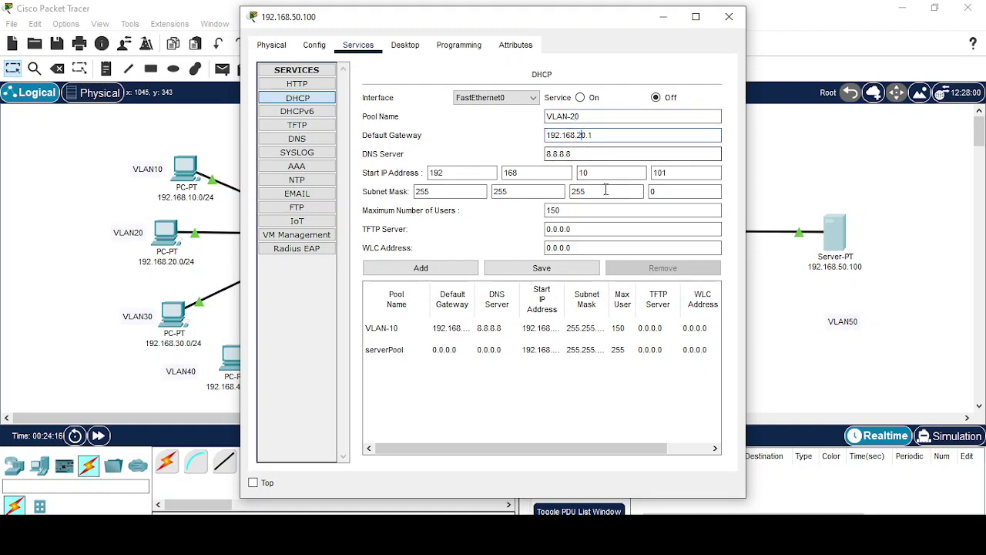
left_click_drag(579, 173, 583, 172)
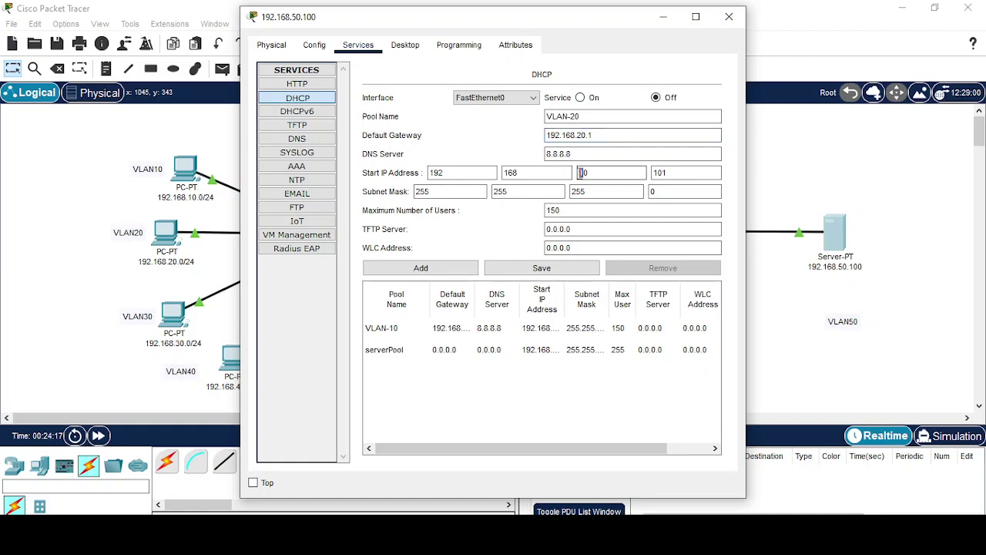
type("2")
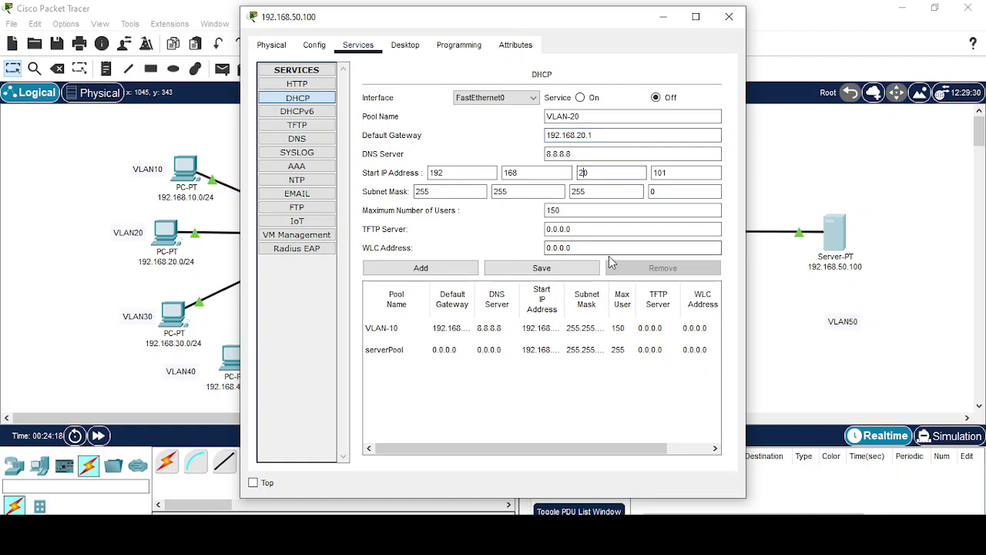
left_click(434, 276)
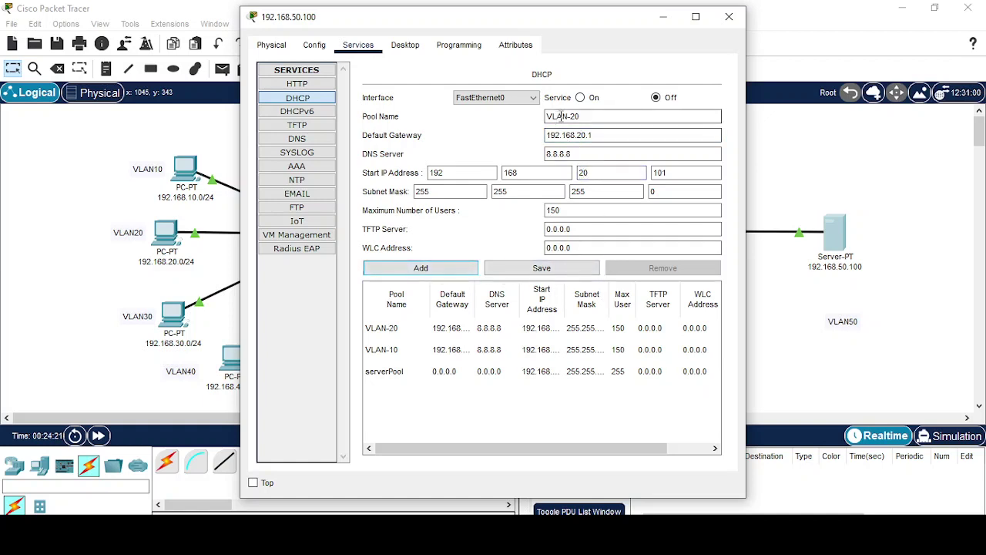
- Add a DHCP pool named VLAN-30 with default gateway 192.168.30.1 and start IP address 192.168.30.101
left_click(582, 116)
left_click_drag(577, 116, 571, 117)
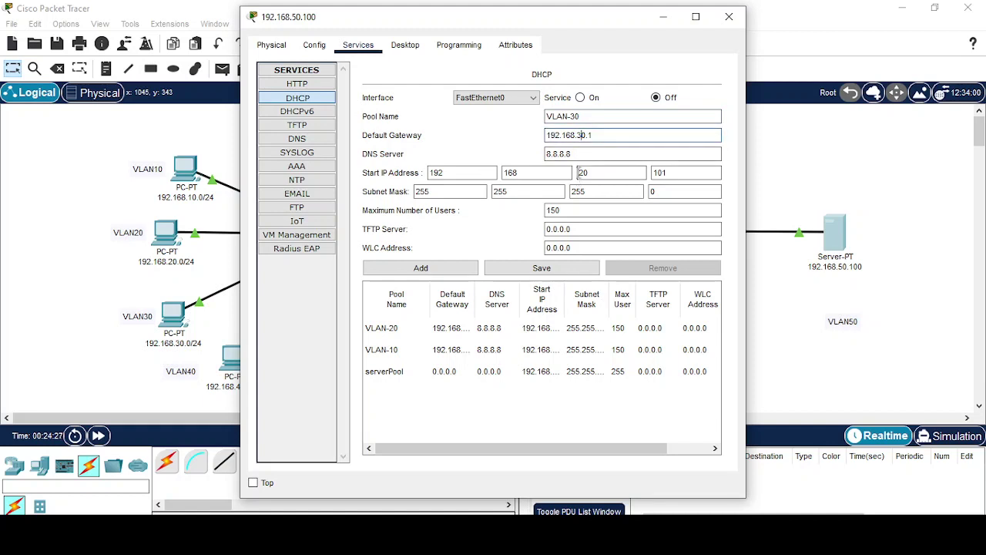
left_click_drag(584, 173, 579, 173)
type("3")
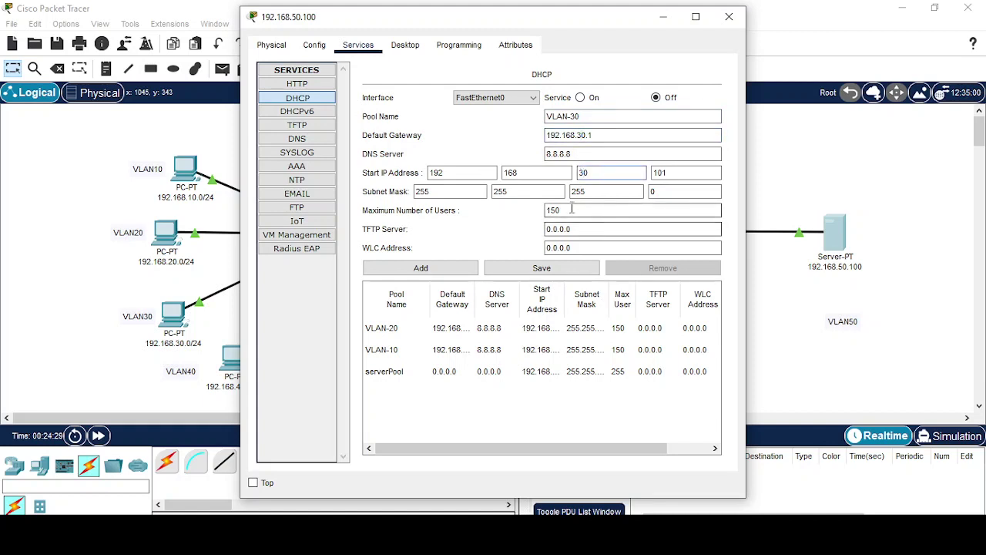
left_click(440, 273)
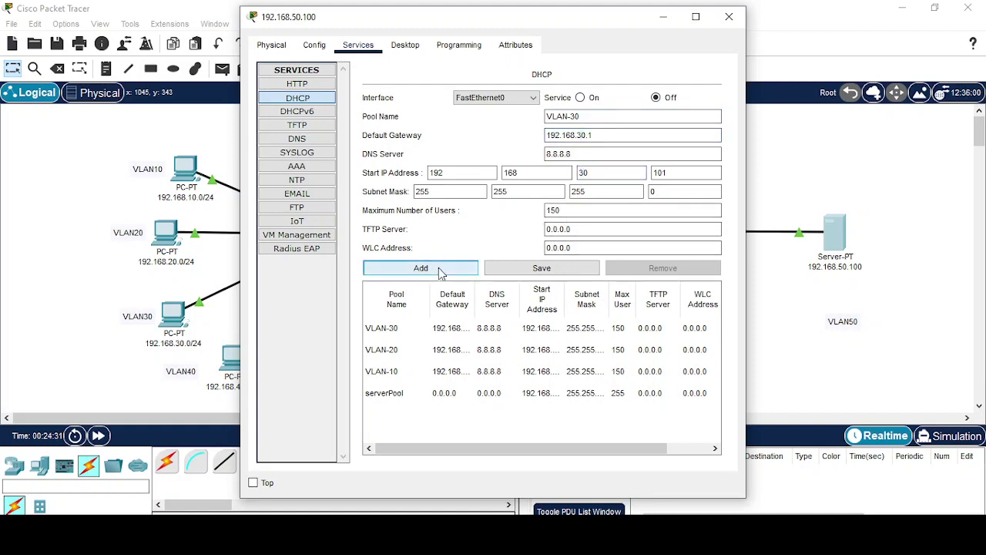
- Add a DHCP pool named VLAN-40 with default gateway 192.168.40.1 and start IP address 192.168.40.101
left_click(573, 116)
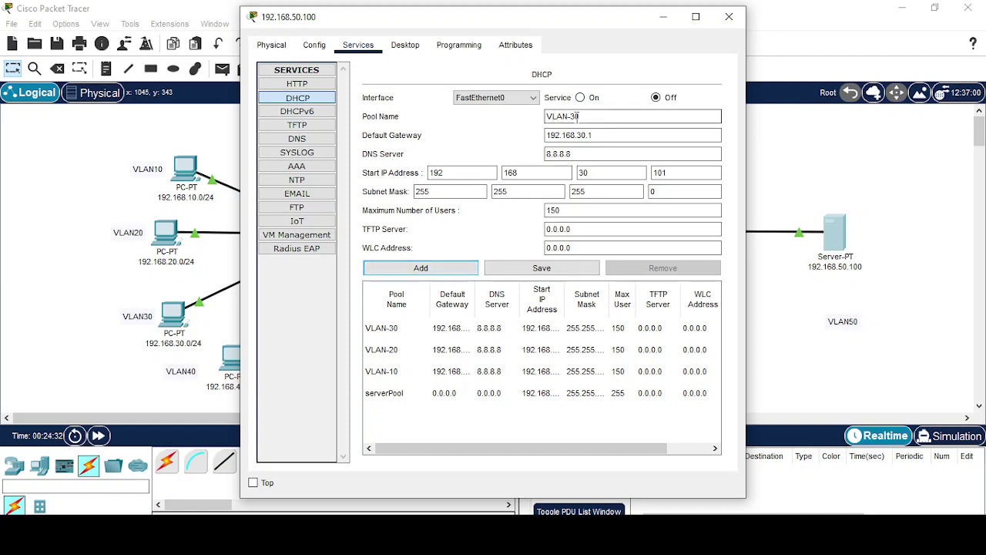
left_click(581, 138)
type("4")
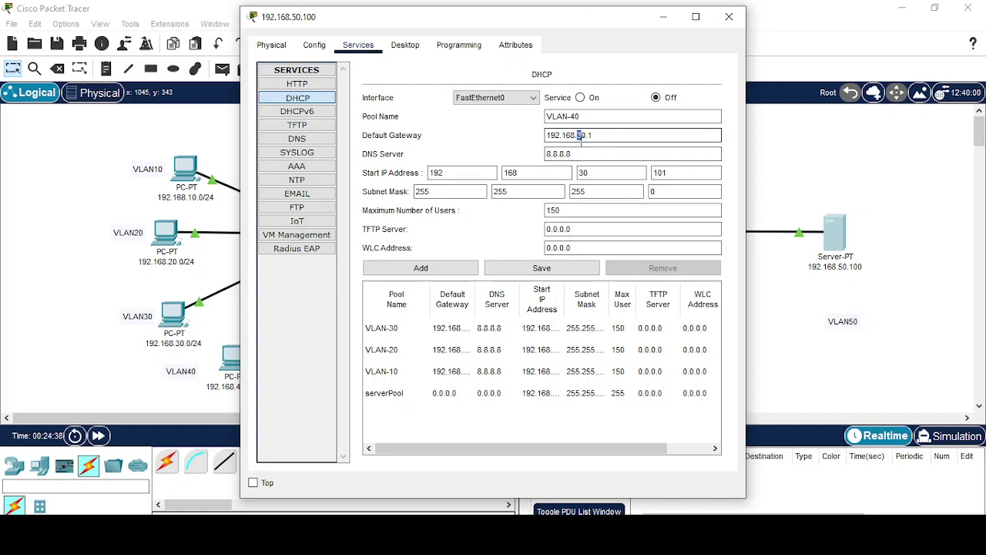
type("4")
double_click(583, 173)
type("40")
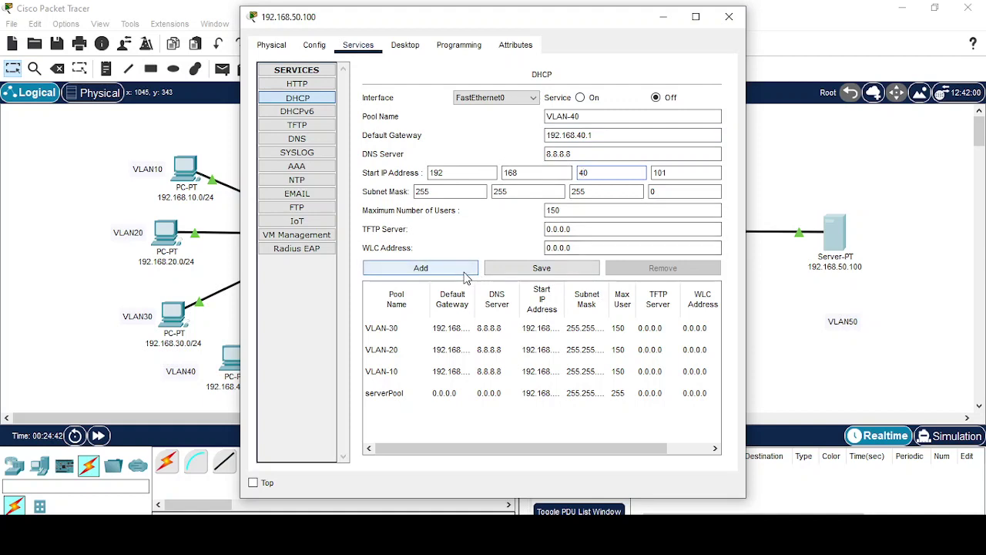
left_click(421, 267)
- Add a DHCP pool named VLAN-50 with default gateway 192.168.50.1 and start IP address 192.168.50.101
left_click(573, 117)
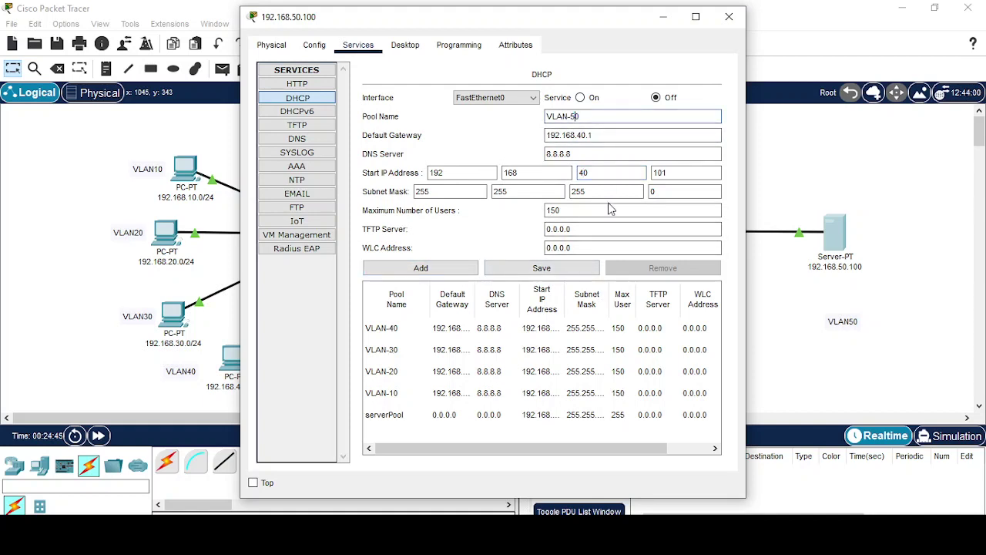
left_click(582, 135)
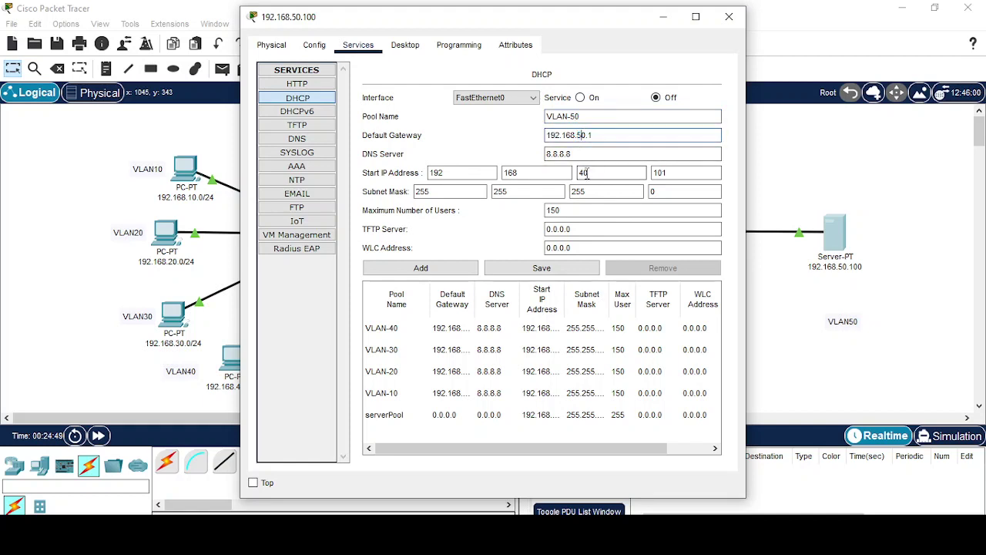
double_click(586, 173)
type("50")
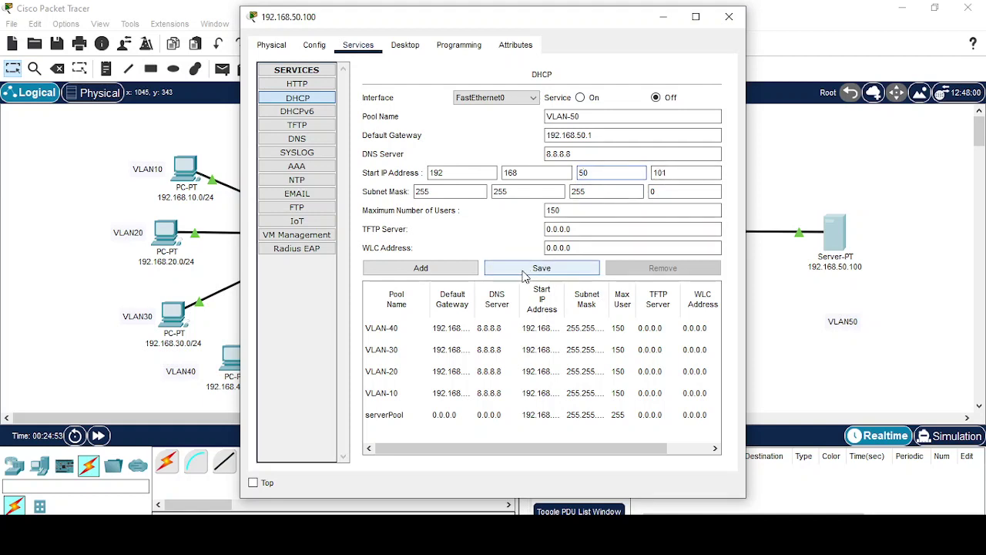
left_click(452, 274)
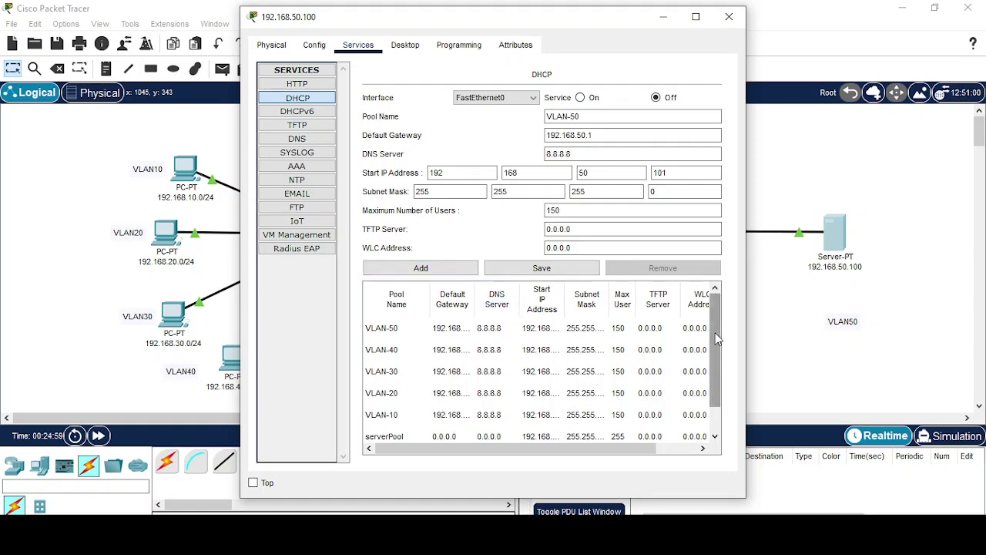
- Review the server's DHCP pool list, select serverPool, and turn the DHCP service on for FastEthernet0
left_click_drag(713, 333, 711, 386)
left_click(698, 16)
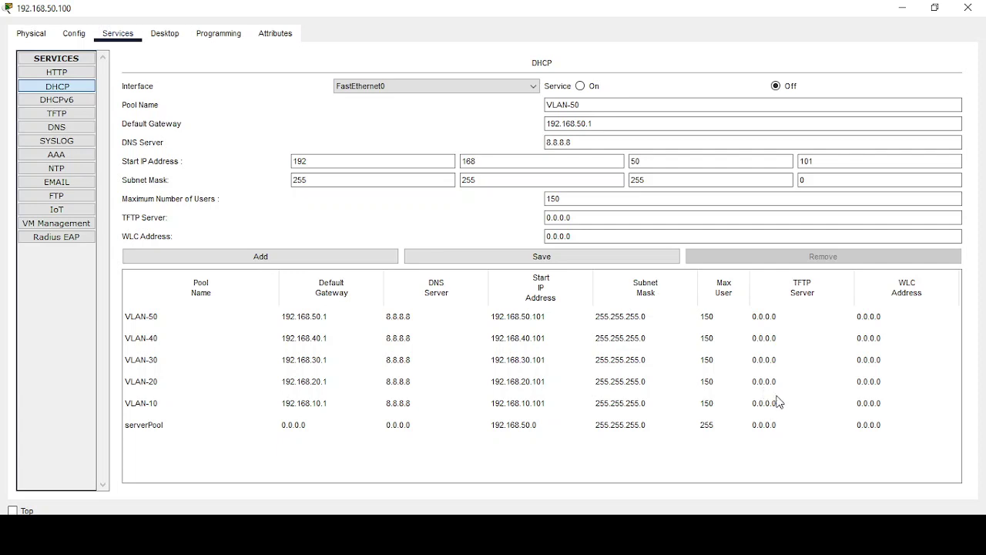
left_click(153, 429)
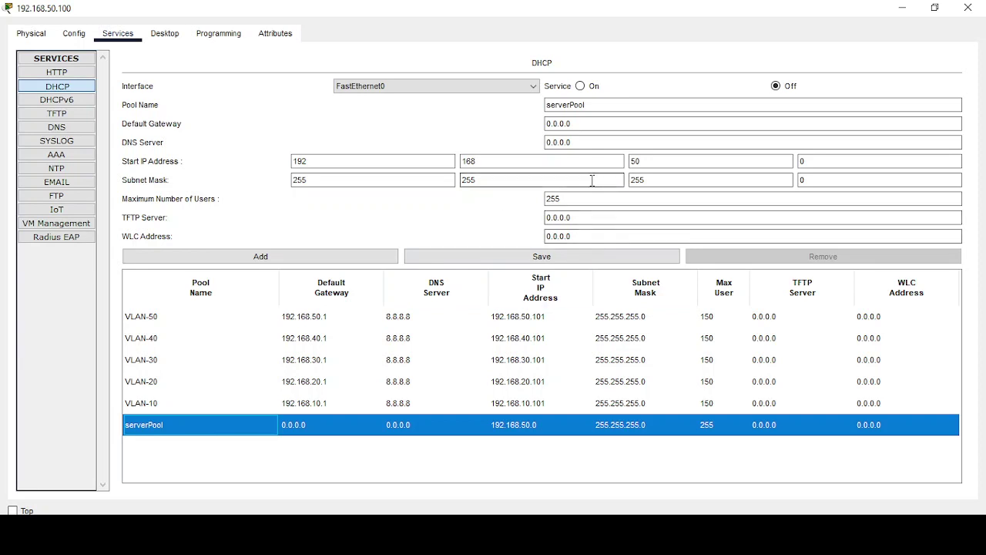
left_click(581, 86)
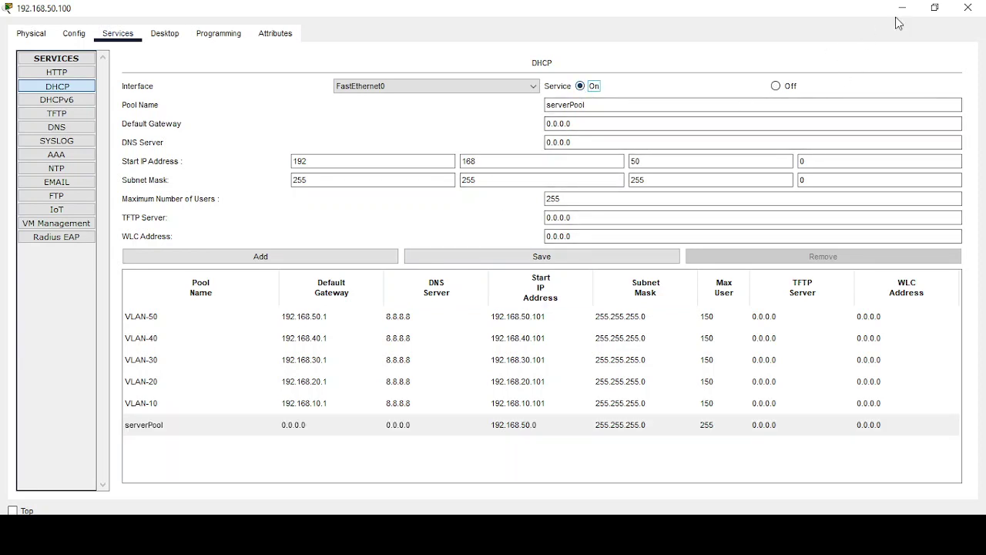
left_click(935, 8)
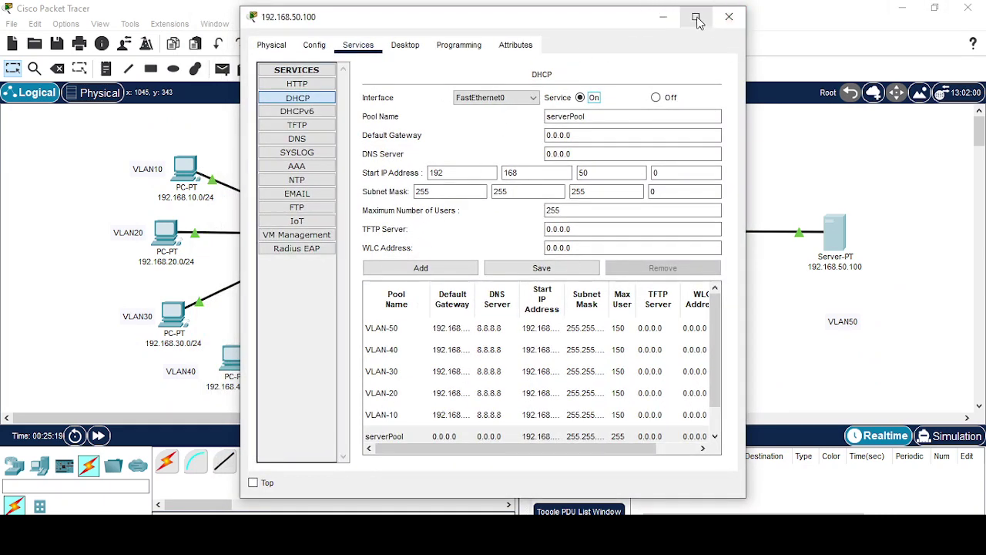
left_click(729, 16)
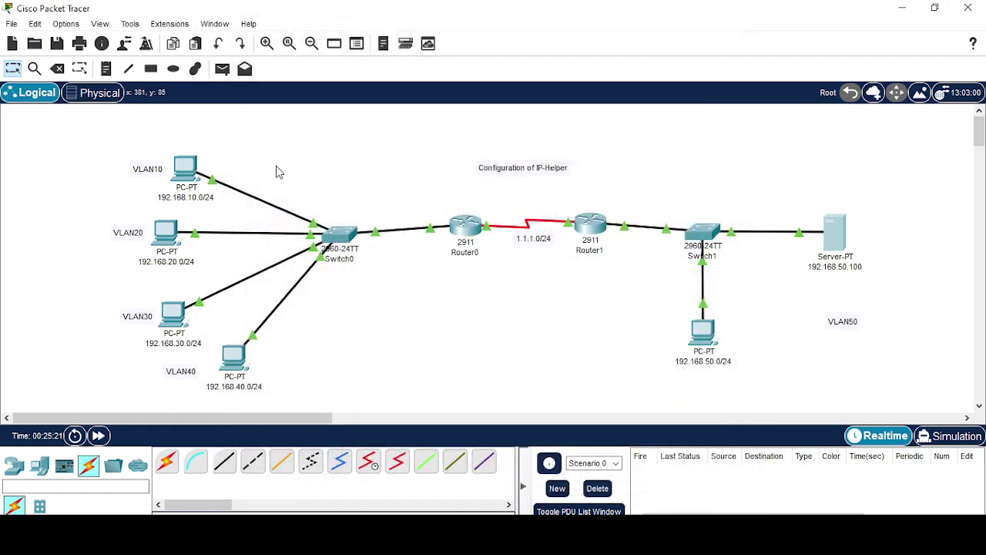
- Set the VLAN10 PC's IP configuration to DHCP so it requests an address from the server
left_click(189, 169)
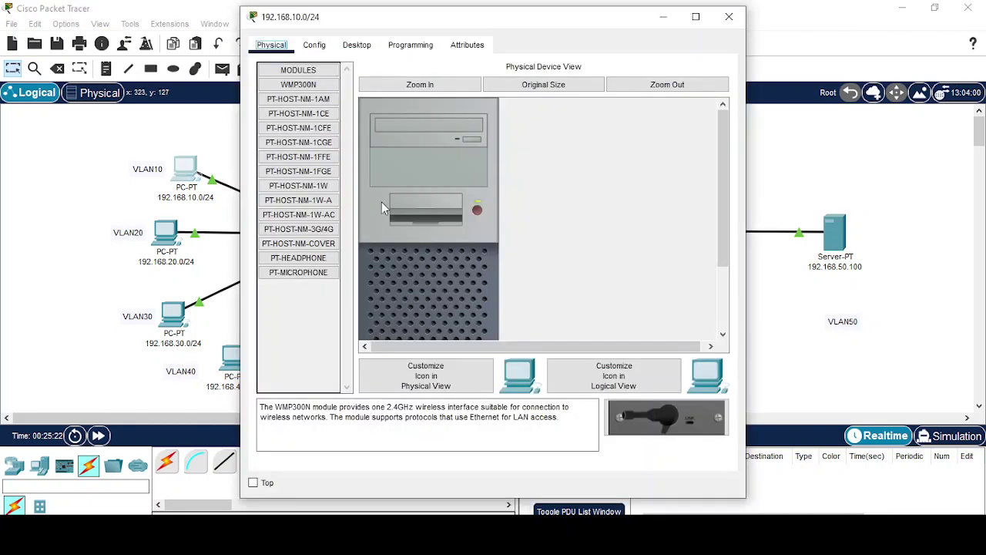
left_click(357, 47)
left_click(297, 100)
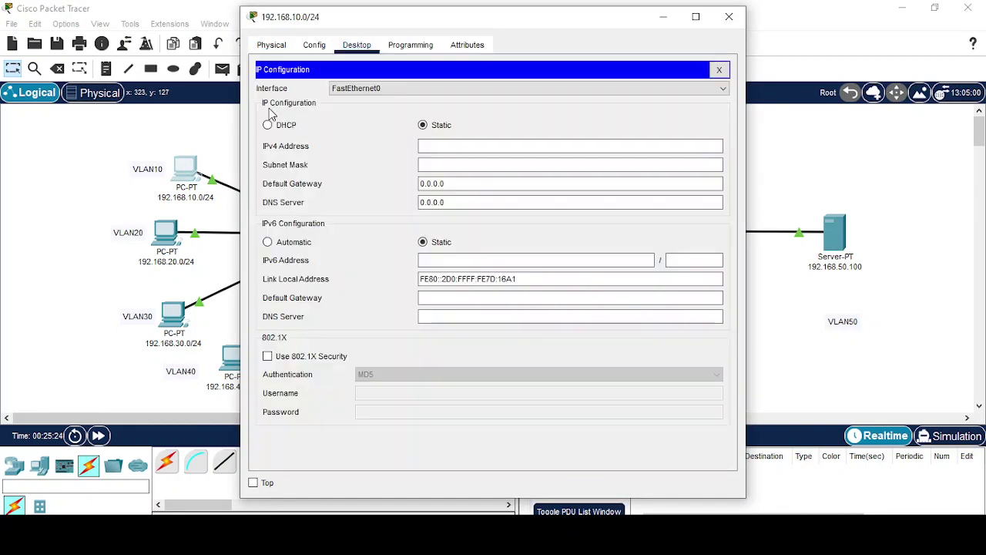
left_click(268, 125)
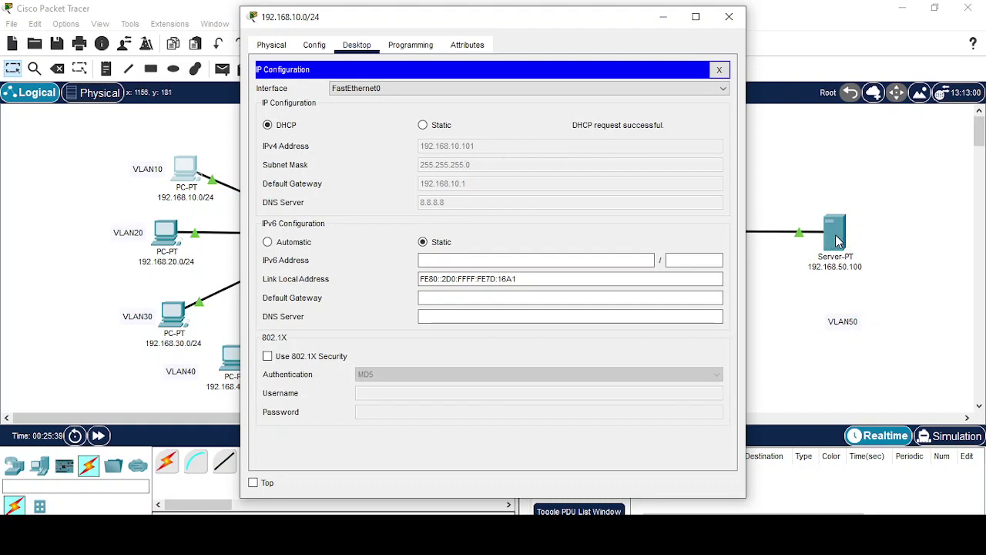
left_click(729, 16)
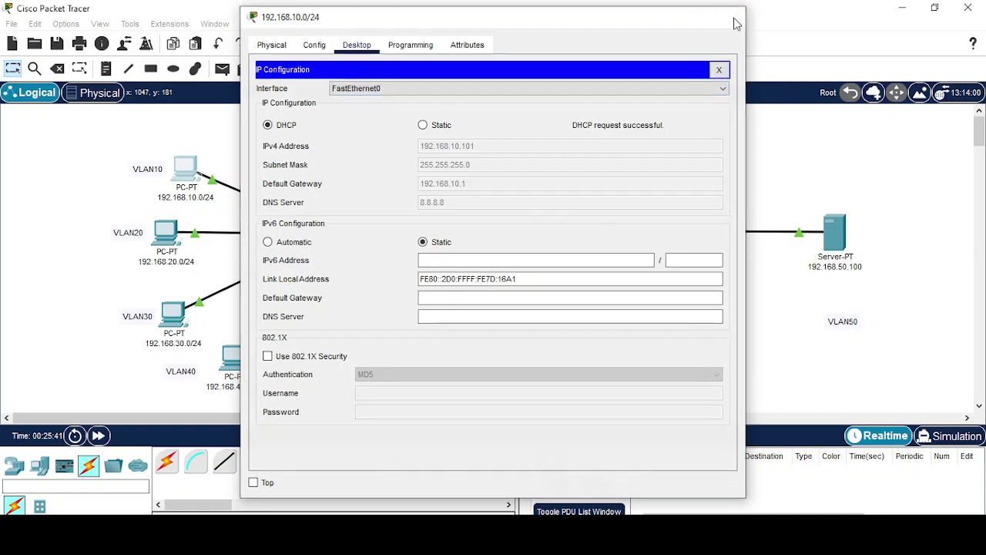
- Set the VLAN20 PC's IP configuration to DHCP
double_click(164, 233)
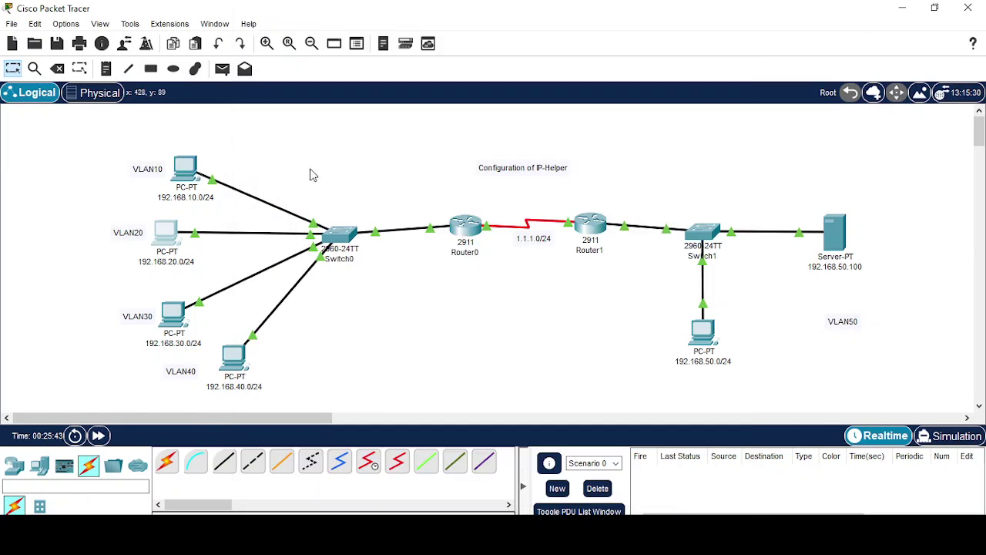
left_click(162, 229)
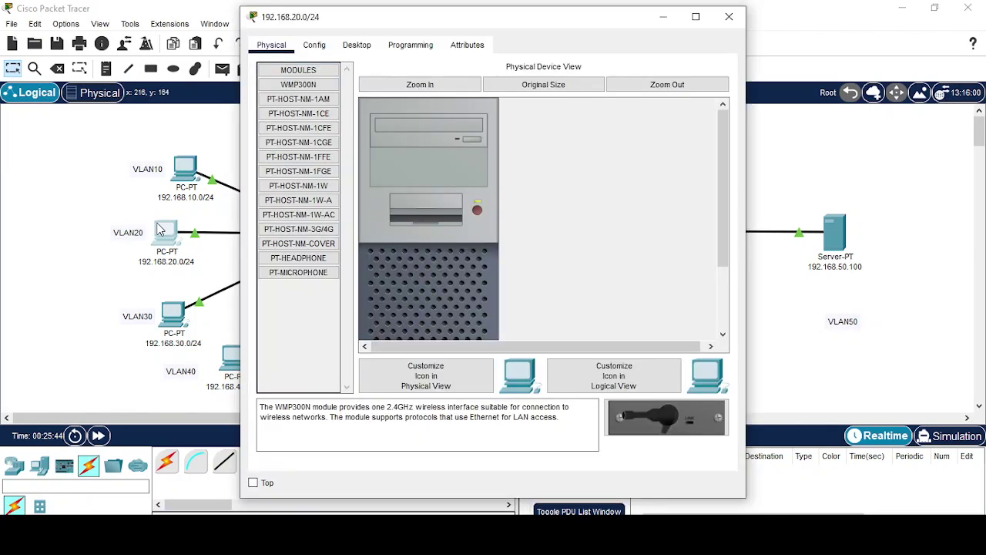
left_click(357, 45)
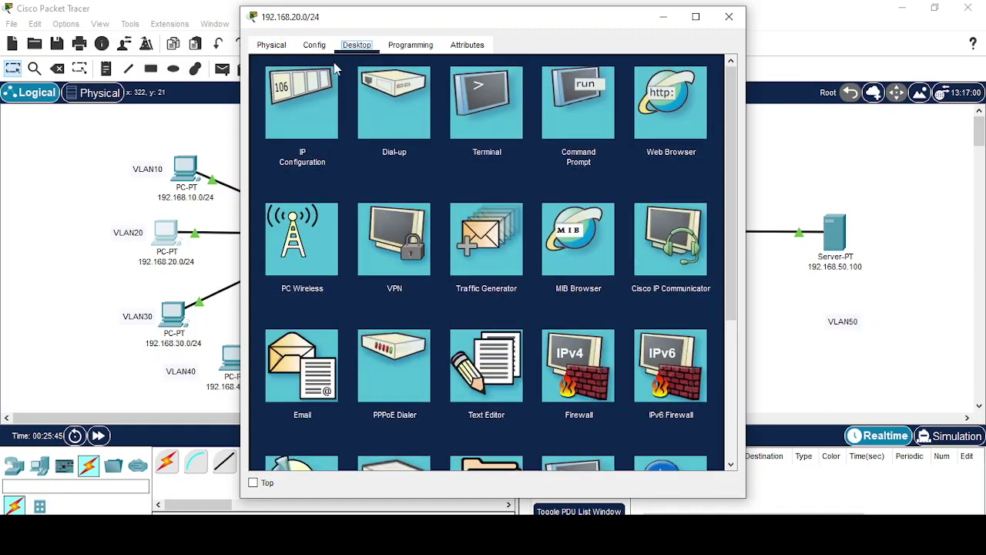
left_click(292, 114)
left_click(284, 126)
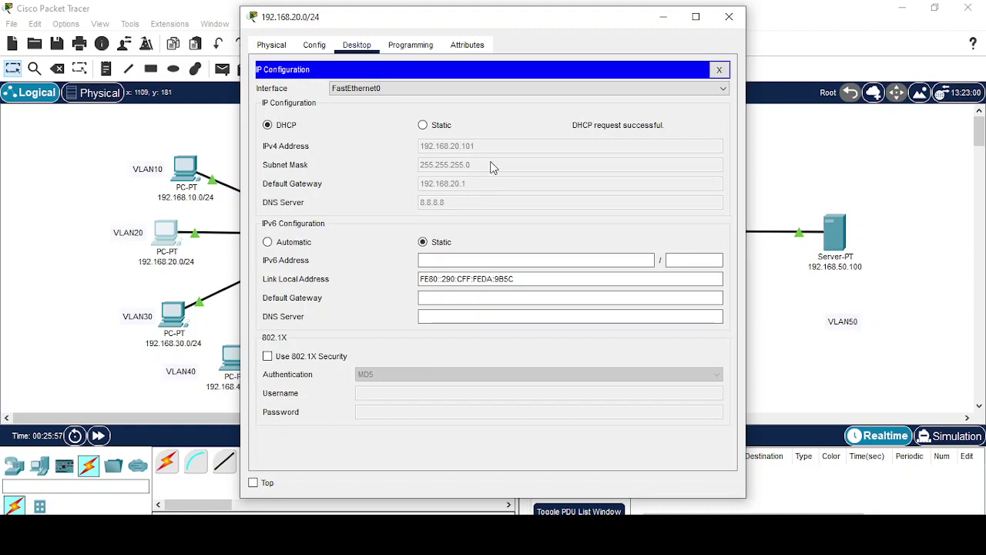
left_click(729, 16)
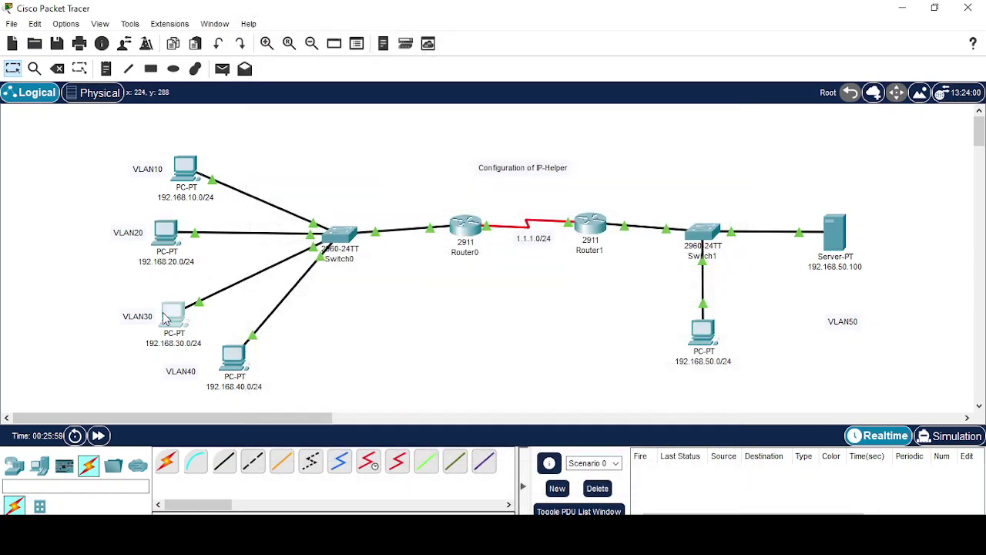
- Set the VLAN30 PC's IP configuration to DHCP
left_click(173, 312)
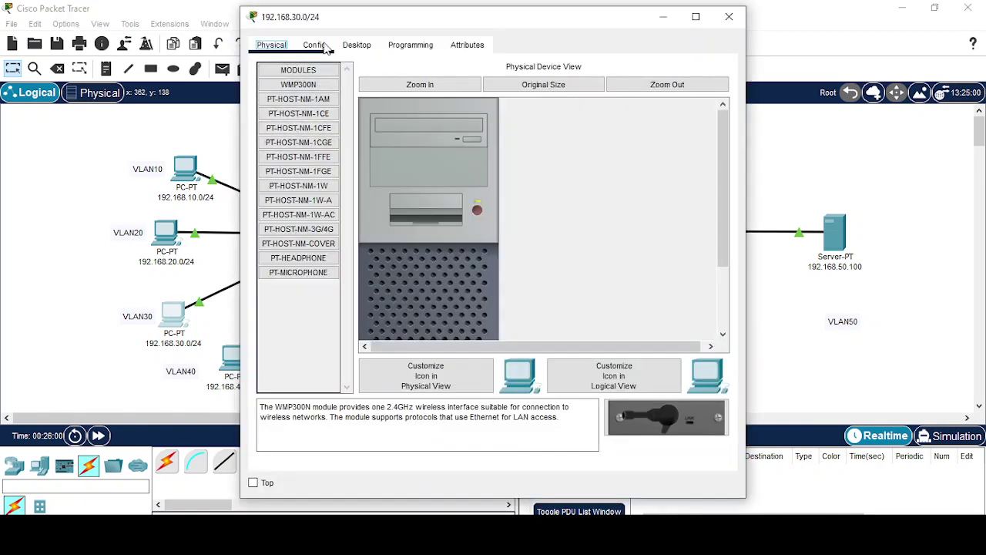
left_click(316, 44)
left_click(411, 45)
left_click(357, 44)
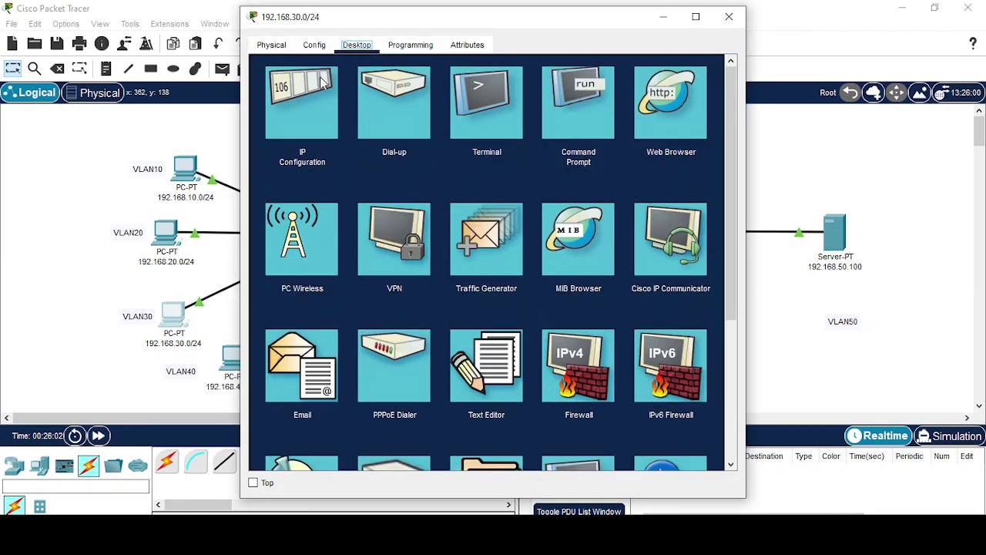
left_click(283, 111)
left_click(278, 126)
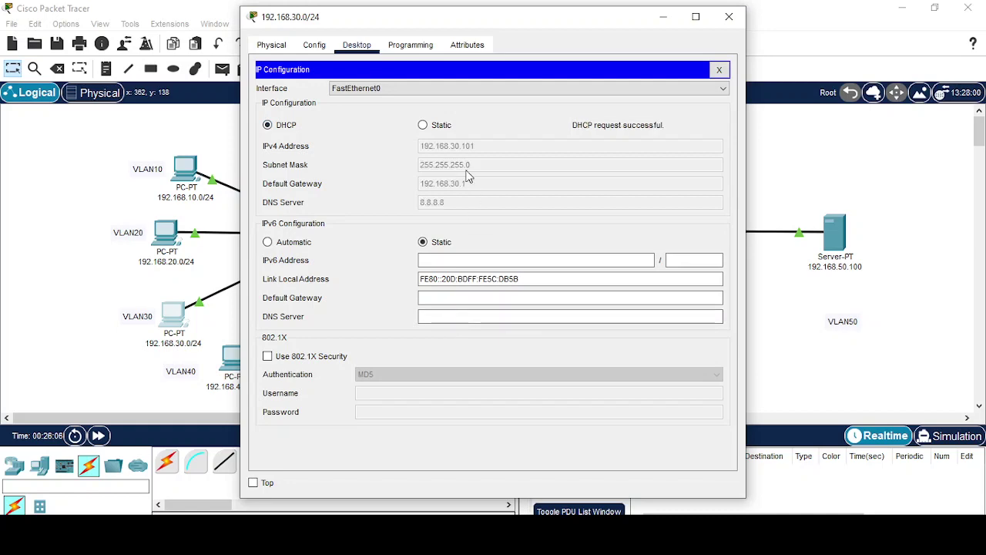
left_click(729, 16)
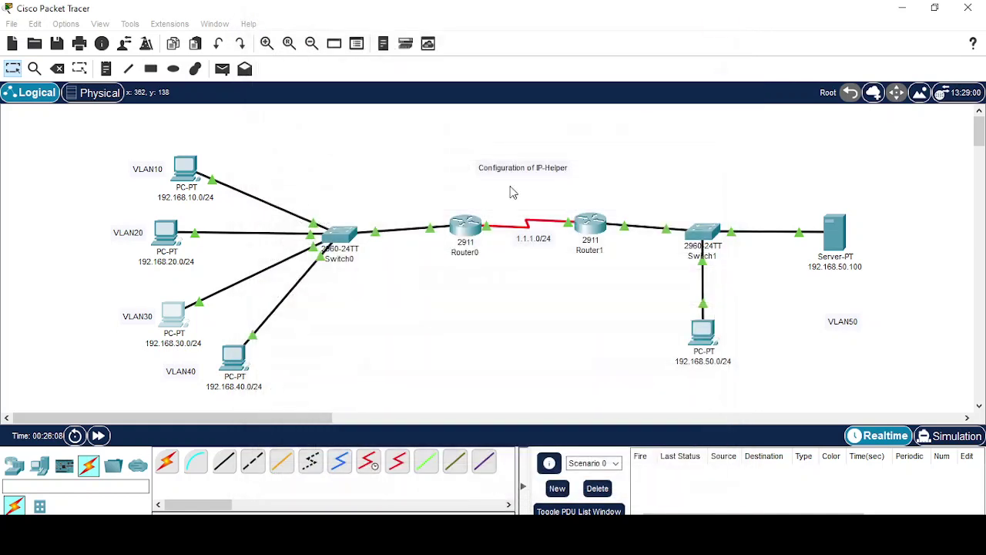
- Set the VLAN40 PC's IP configuration to DHCP
left_click(234, 357)
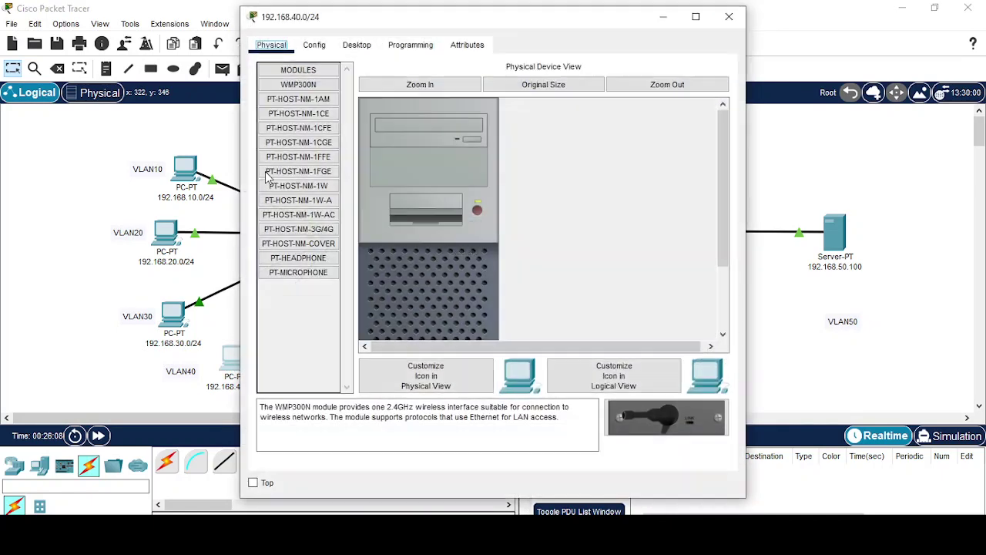
left_click(357, 45)
left_click(297, 91)
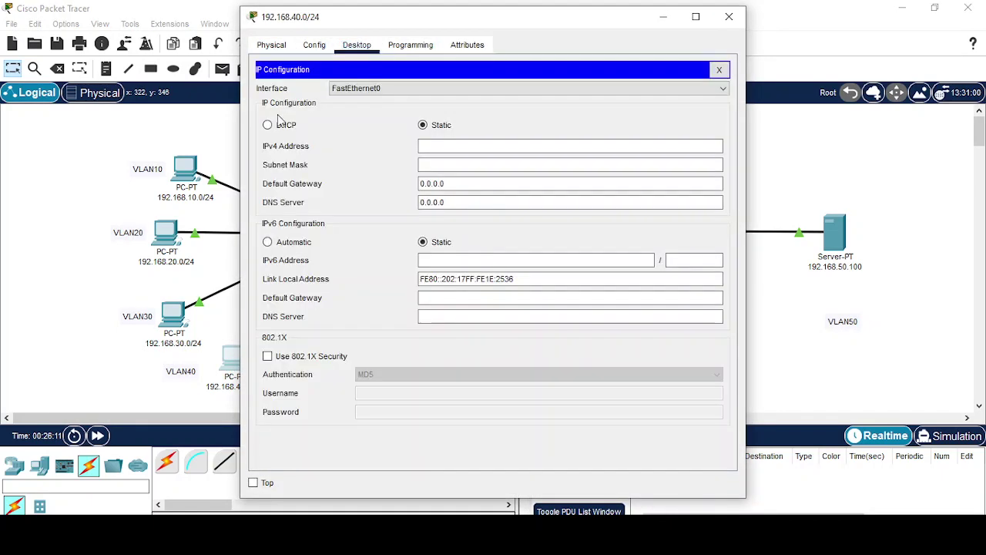
left_click(282, 127)
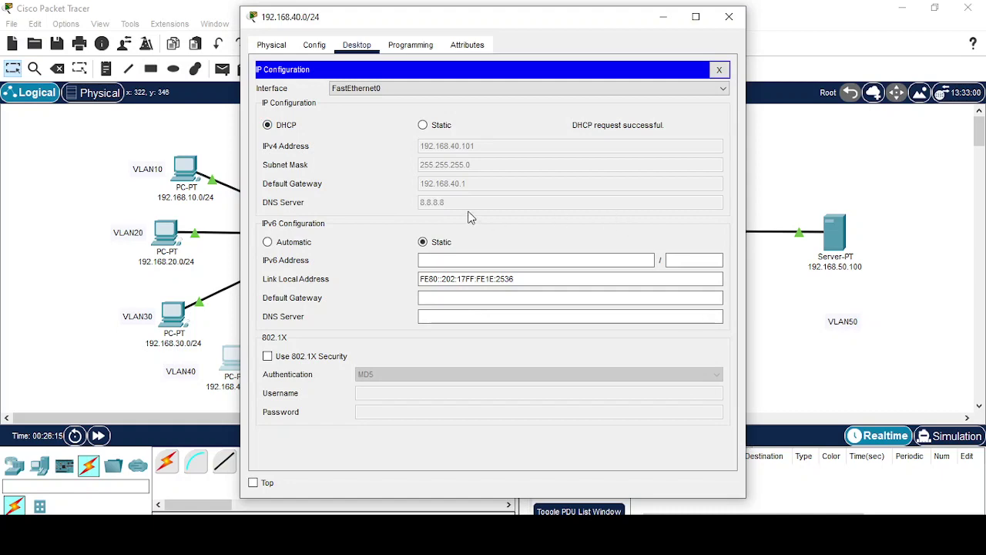
left_click(729, 16)
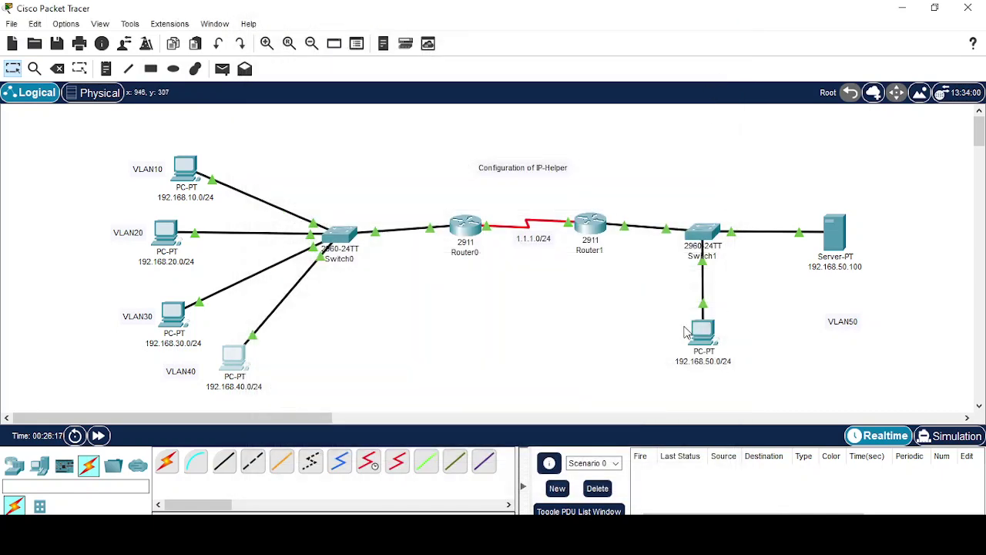
- Set the VLAN50 PC's IP configuration to DHCP
left_click(707, 333)
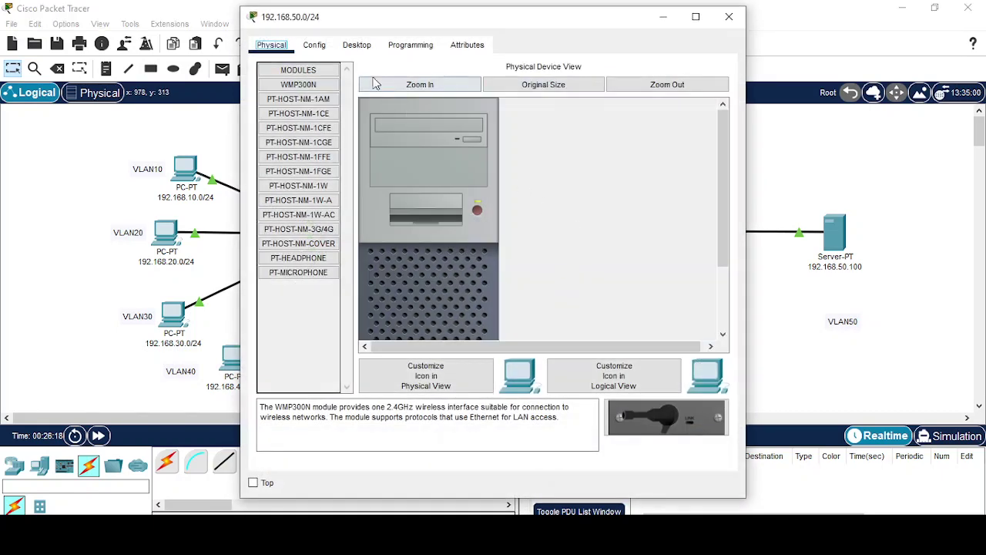
left_click(354, 46)
left_click(316, 103)
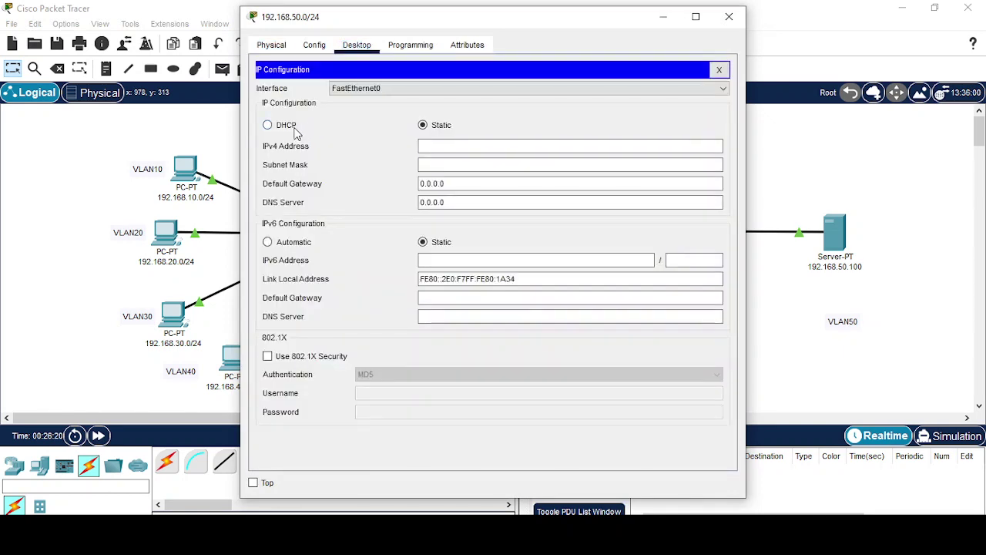
left_click(267, 125)
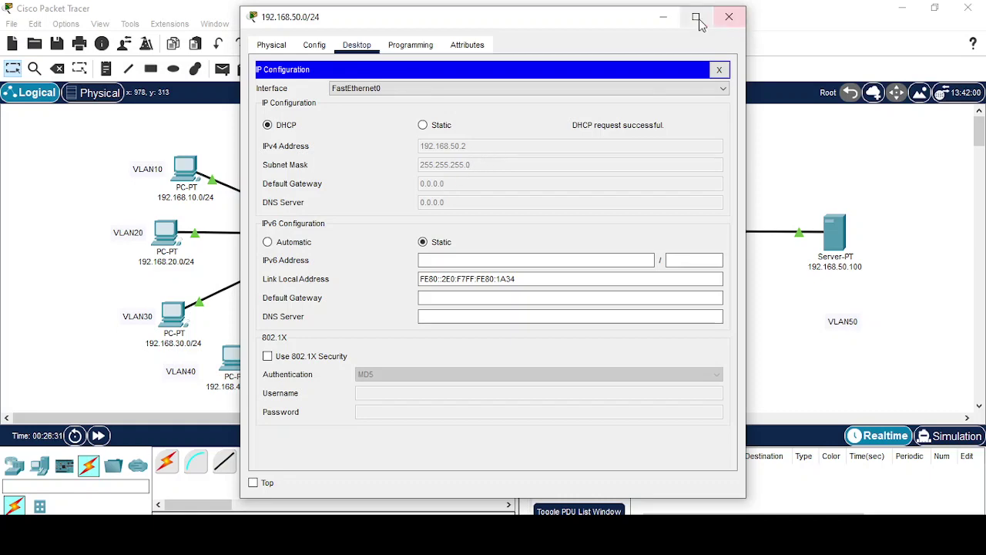
left_click(661, 17)
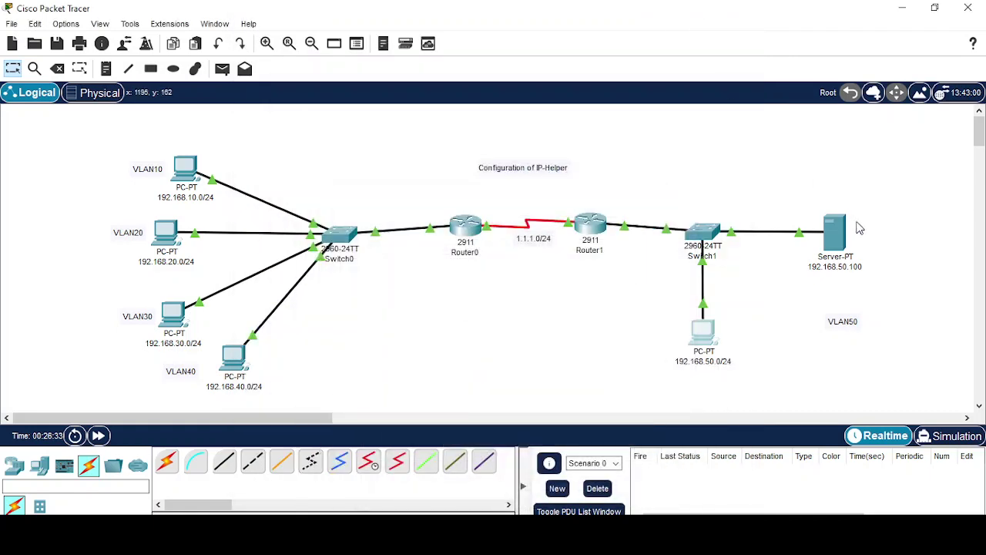
- Examine the server's DHCP pool list, comparing the gateways and start addresses of VLAN-50 and serverPool
left_click(836, 232)
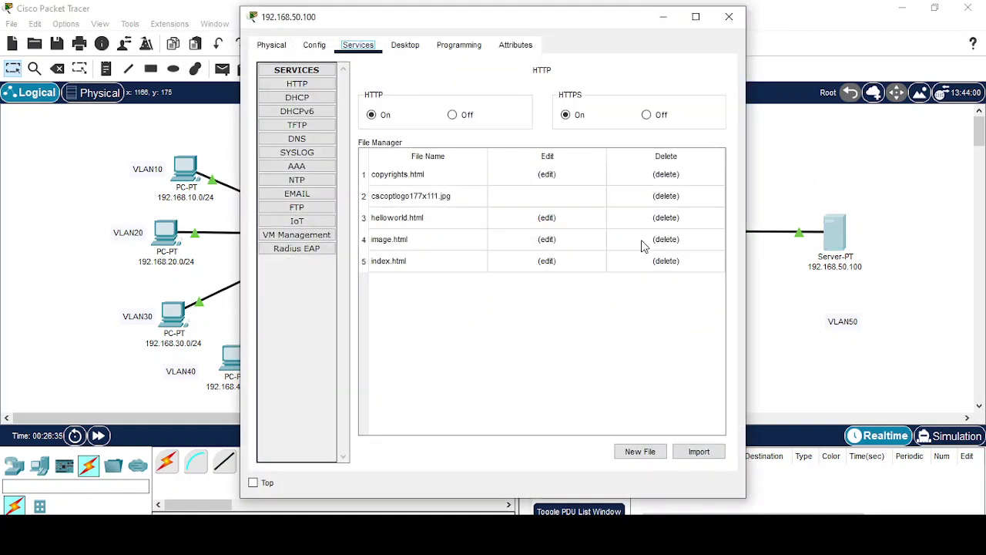
left_click(308, 97)
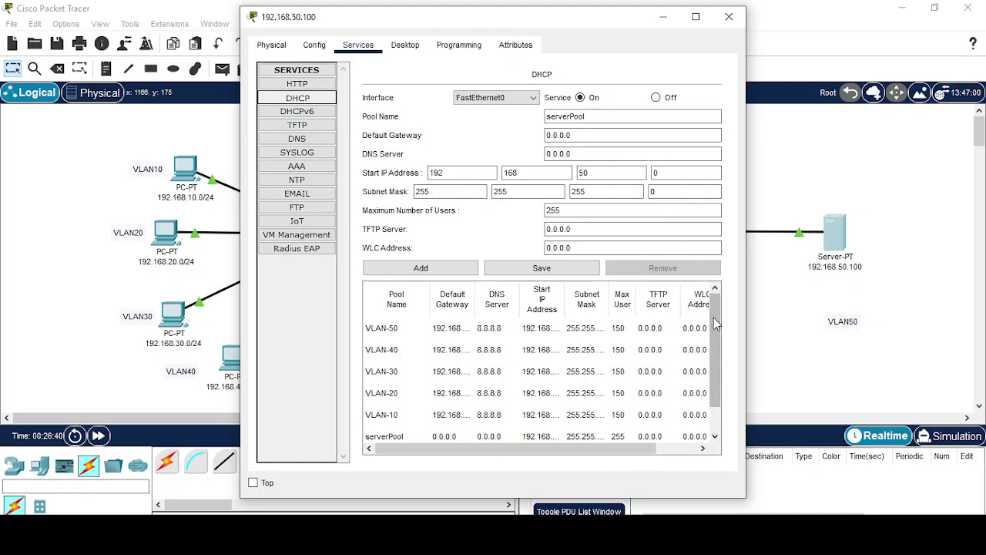
left_click_drag(713, 318, 731, 395)
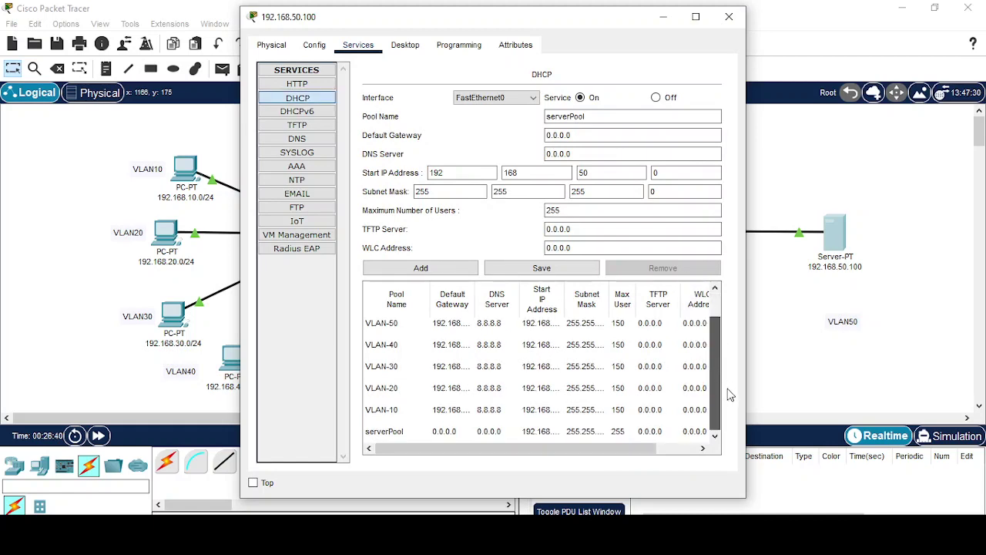
left_click(696, 16)
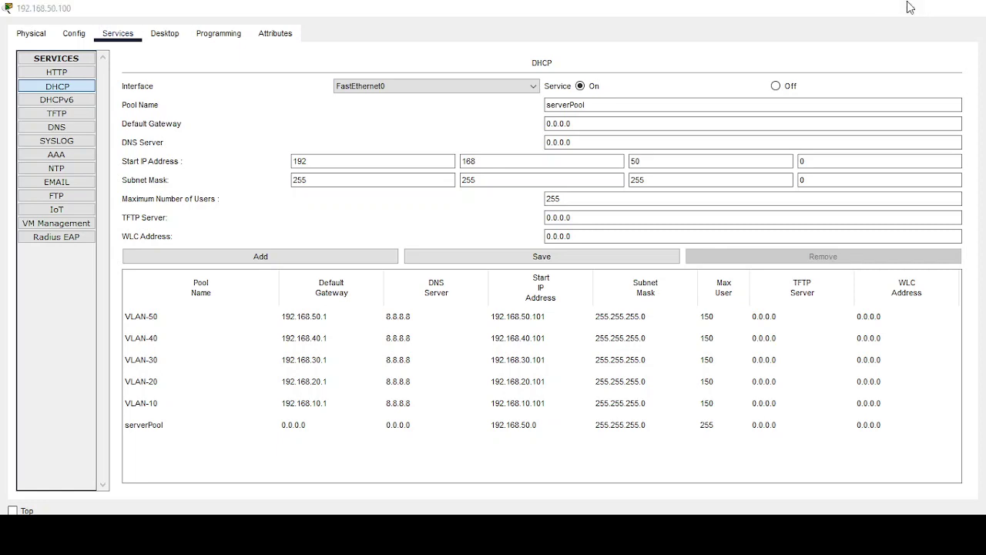
left_click(910, 7)
- Request the VLAN50 PC's address again by switching its IP configuration to Static and back to DHCP
left_click(703, 333)
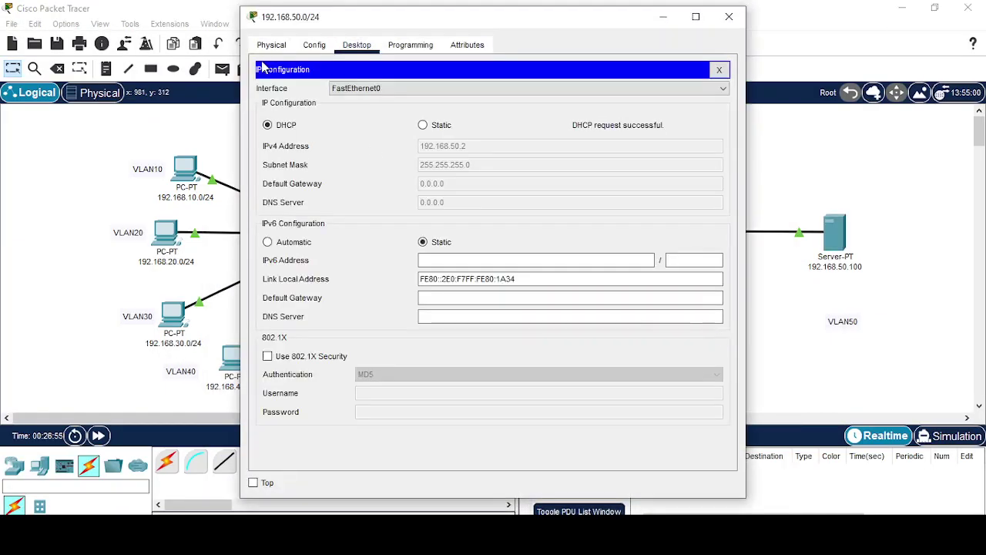
left_click(282, 128)
left_click(436, 127)
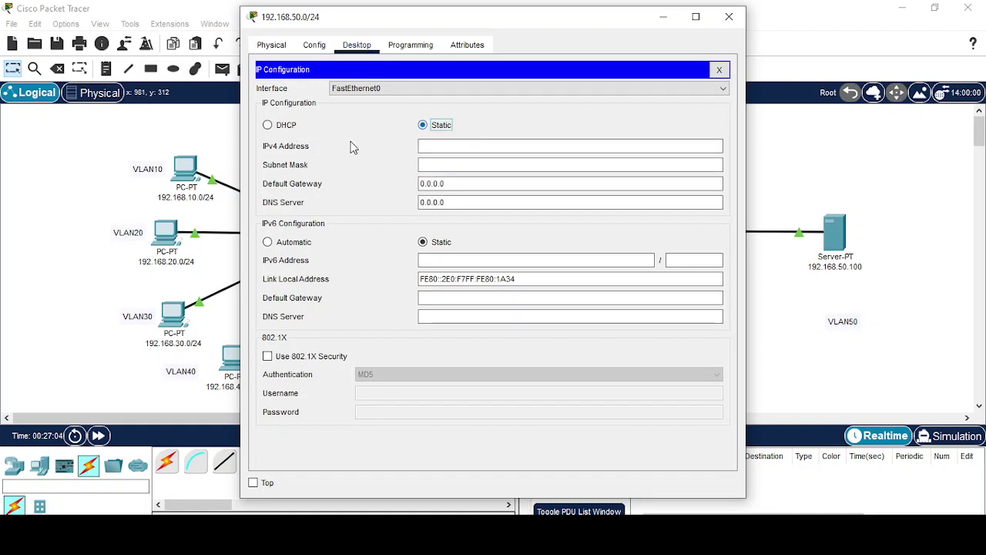
left_click(268, 126)
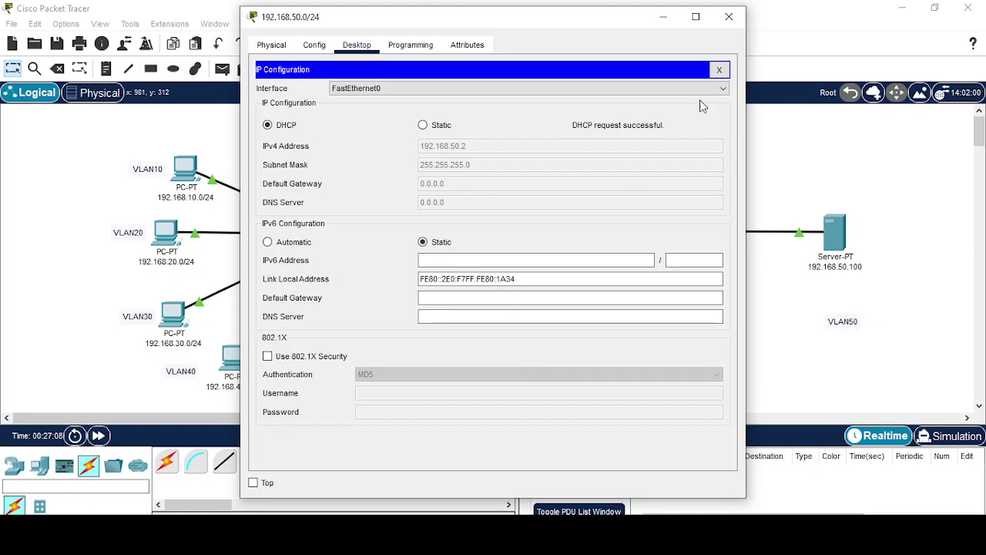
left_click(654, 21)
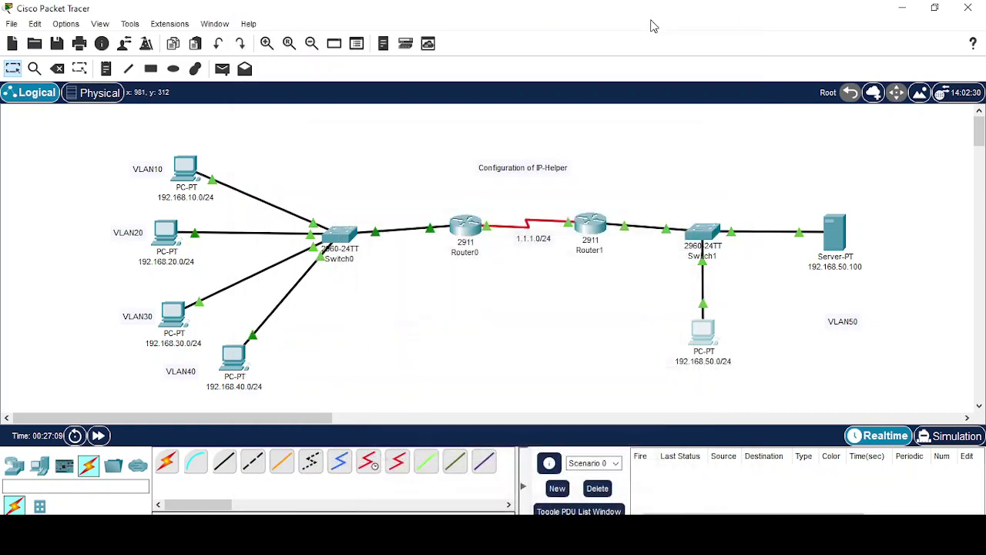
- Check the IPv4 address, default gateway and DNS server assigned to the VLAN50 PC
left_click(702, 327)
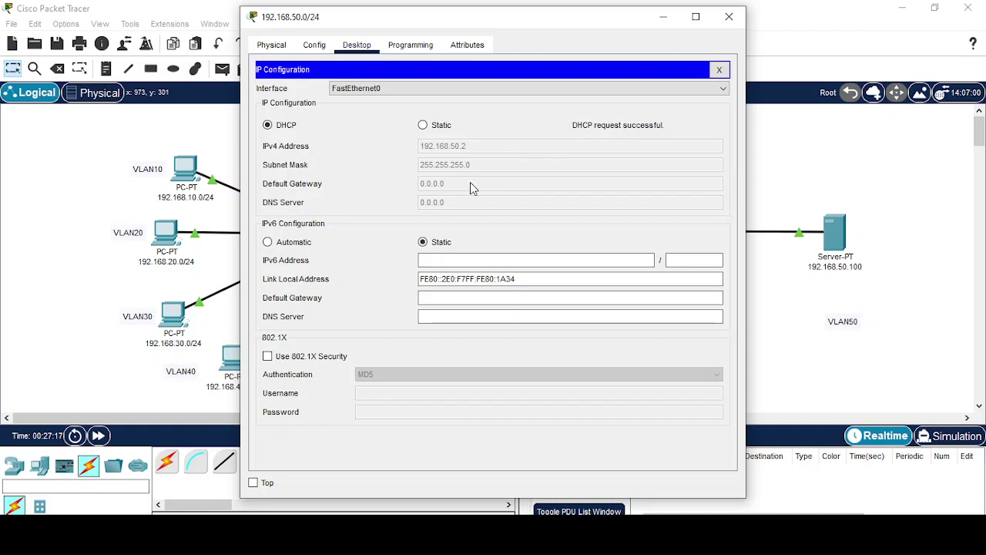
left_click(664, 18)
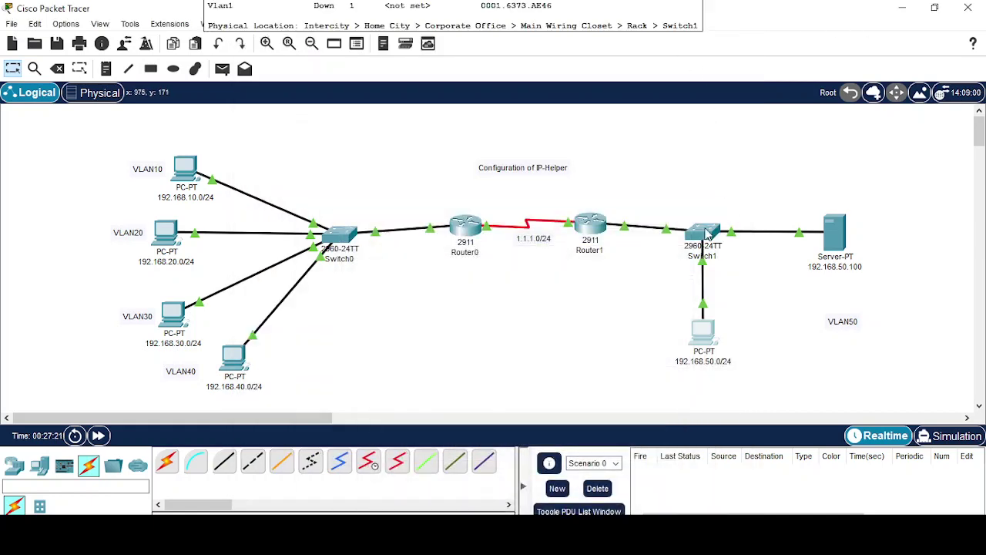
mouse_move(714, 351)
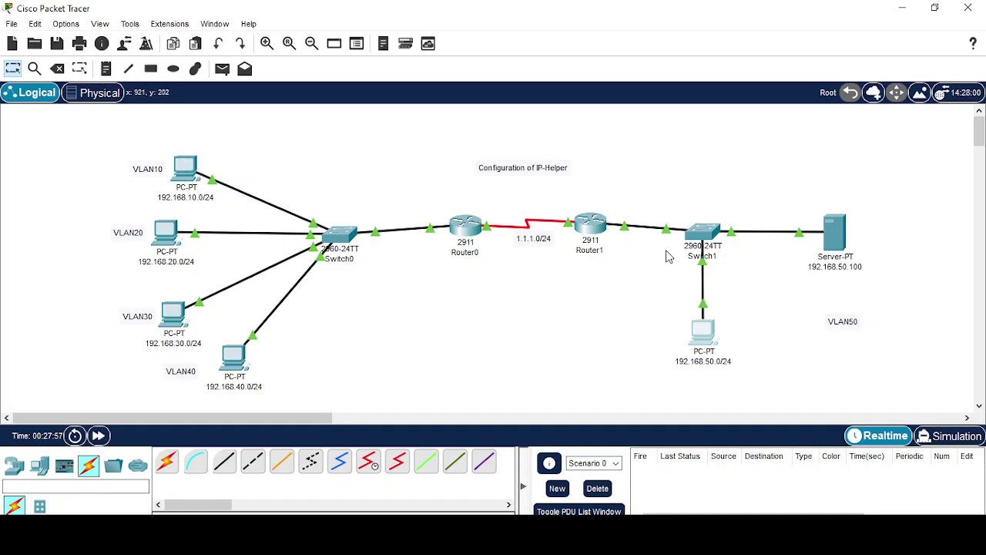
mouse_move(589, 241)
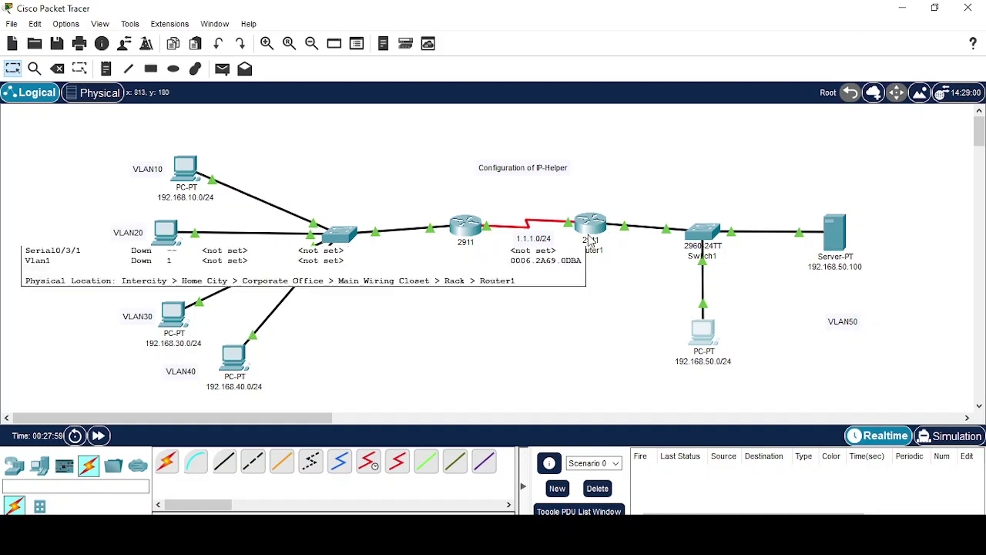